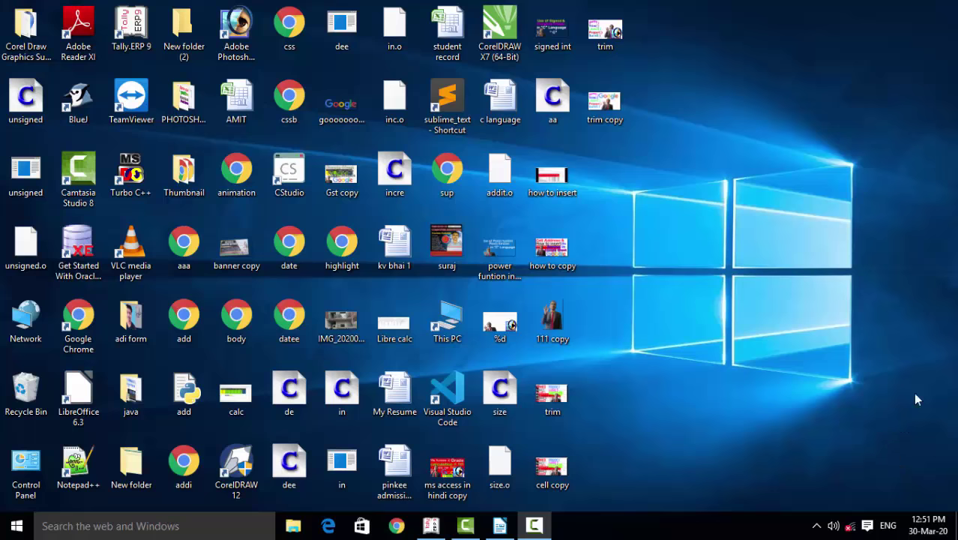
# Refresh the desktop ten times, then restore the minimized Writer notes document.
pyautogui.rightClick(744, 159)
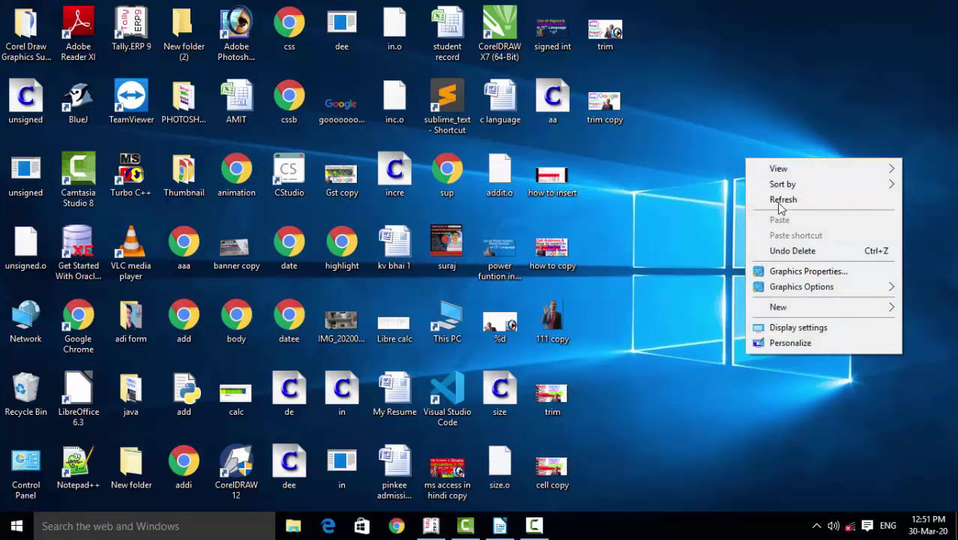
pyautogui.click(777, 200)
pyautogui.rightClick(778, 201)
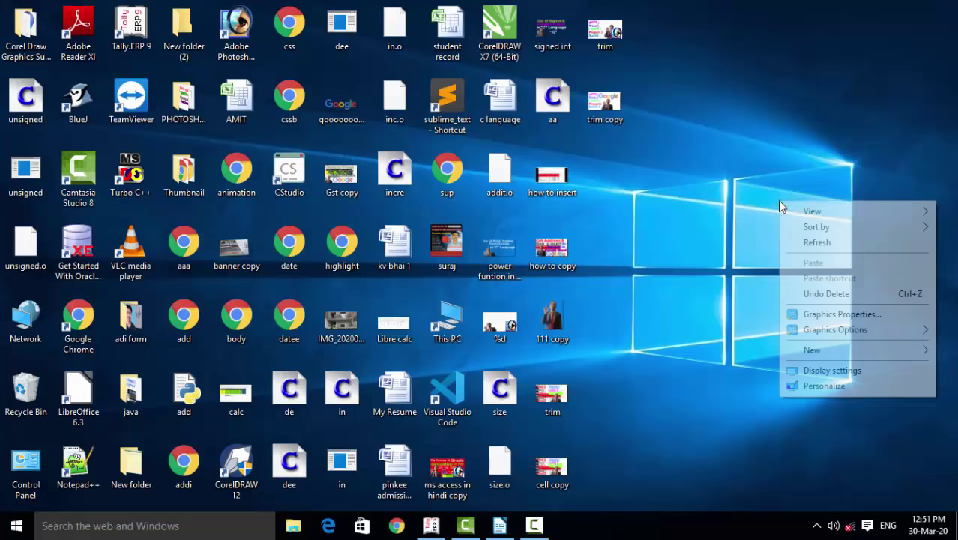
pyautogui.click(800, 248)
pyautogui.rightClick(759, 163)
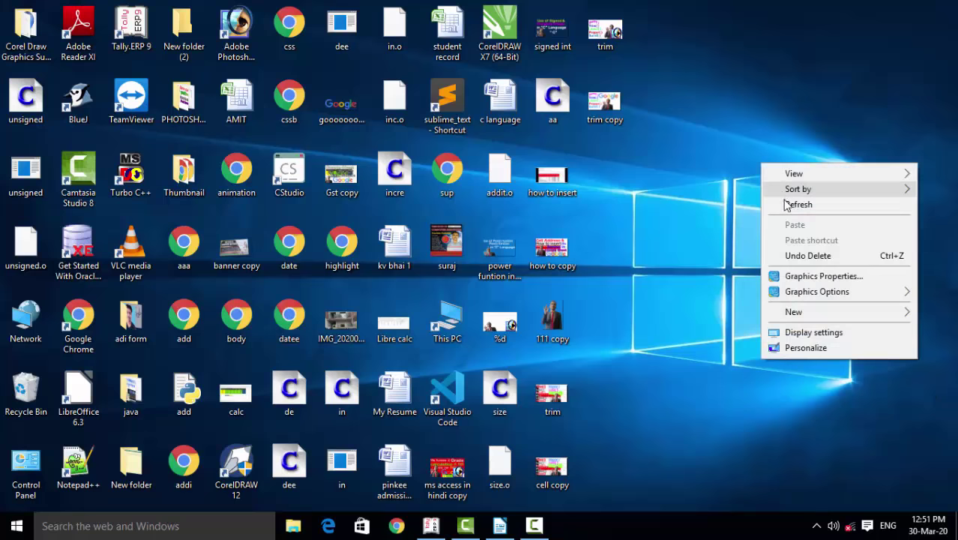
pyautogui.click(787, 207)
pyautogui.rightClick(785, 200)
pyautogui.click(804, 239)
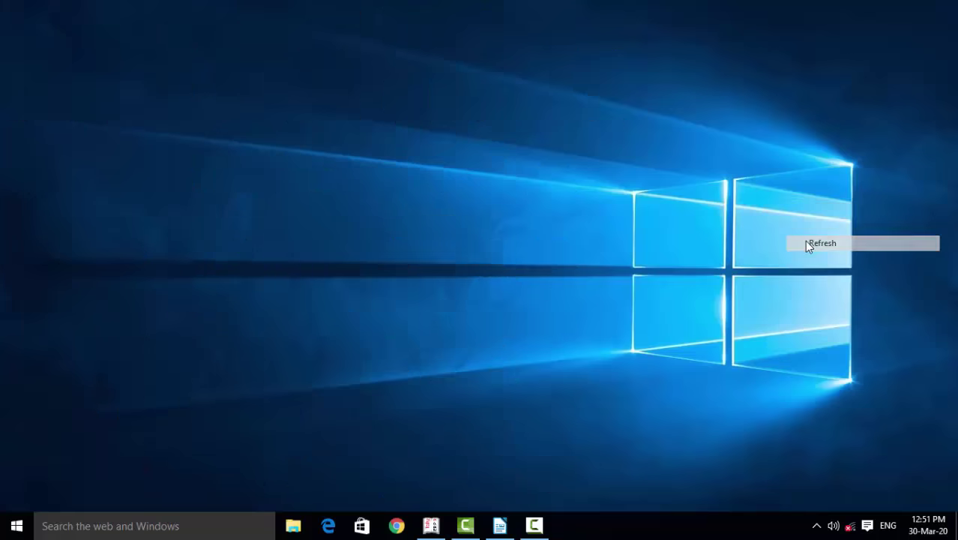
pyautogui.rightClick(804, 242)
pyautogui.click(817, 282)
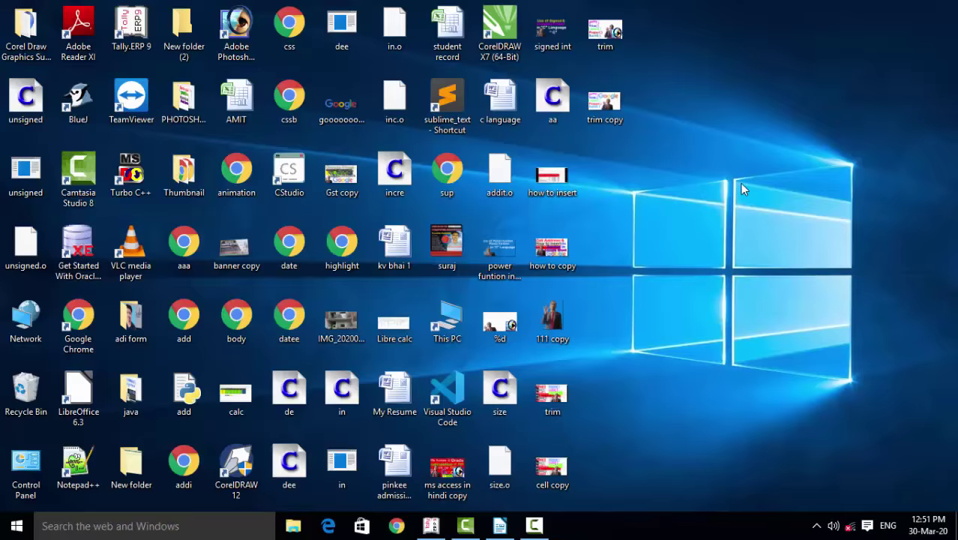
pyautogui.rightClick(733, 181)
pyautogui.click(765, 227)
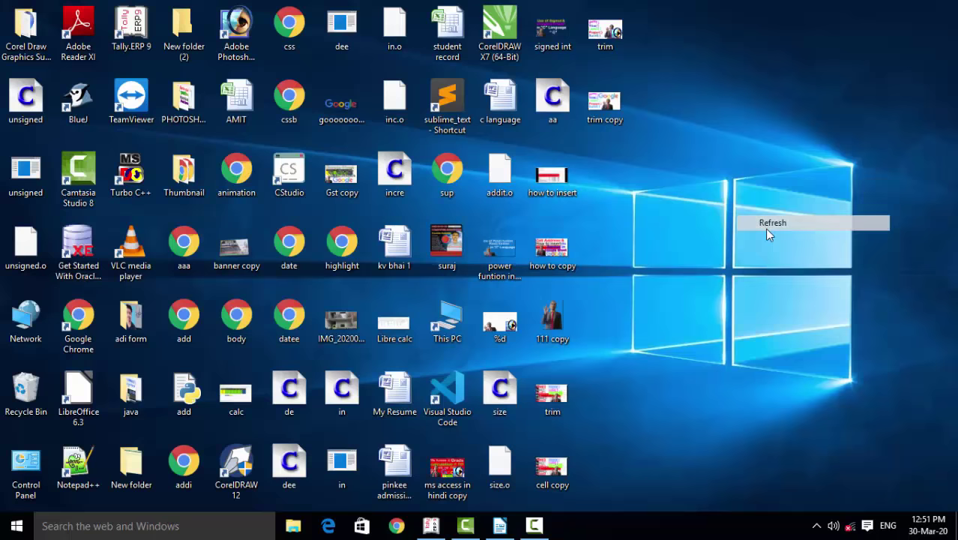
pyautogui.rightClick(723, 163)
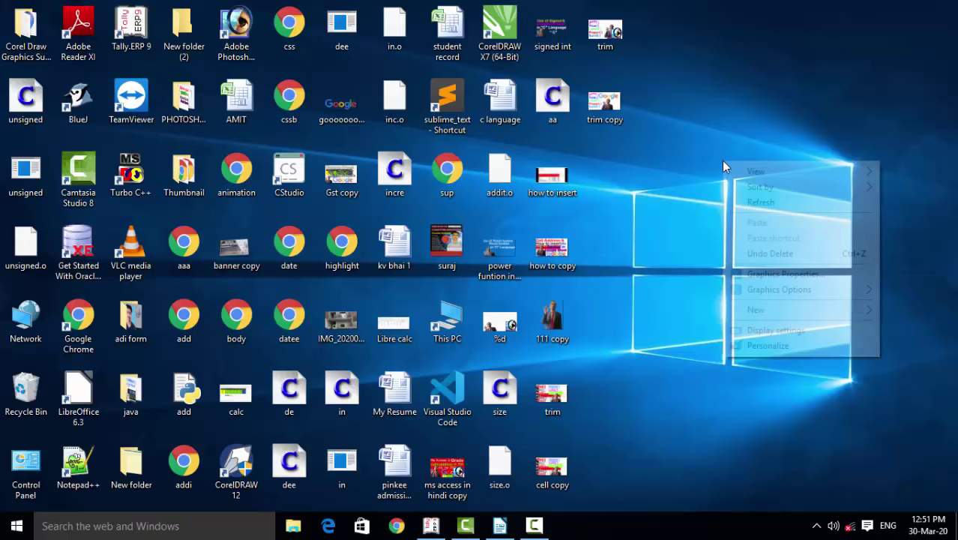
pyautogui.click(757, 206)
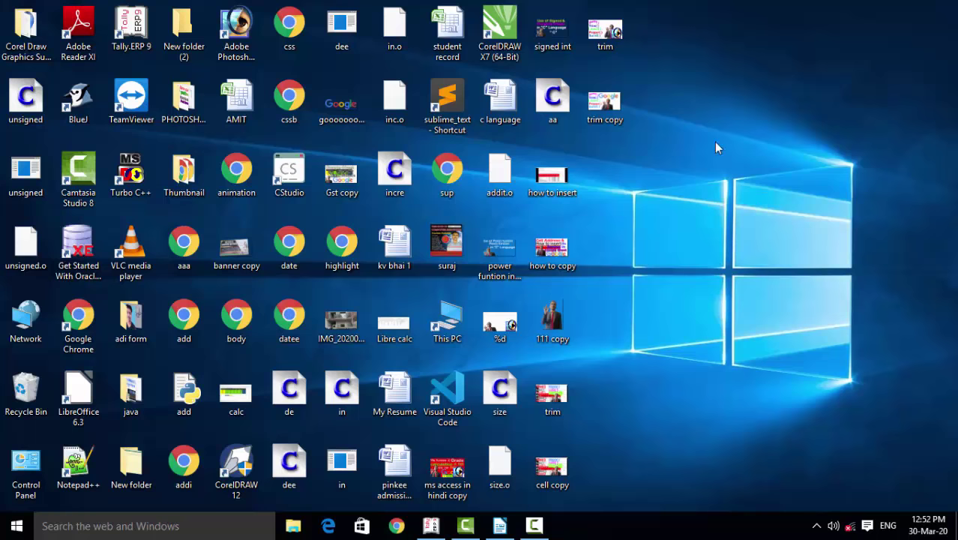
pyautogui.rightClick(714, 141)
pyautogui.click(742, 182)
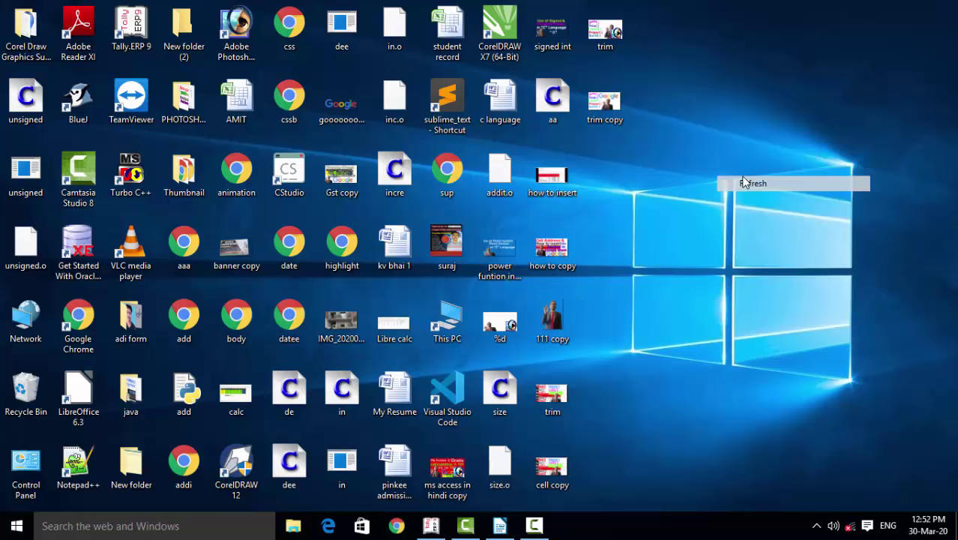
pyautogui.rightClick(747, 180)
pyautogui.click(757, 216)
pyautogui.rightClick(758, 217)
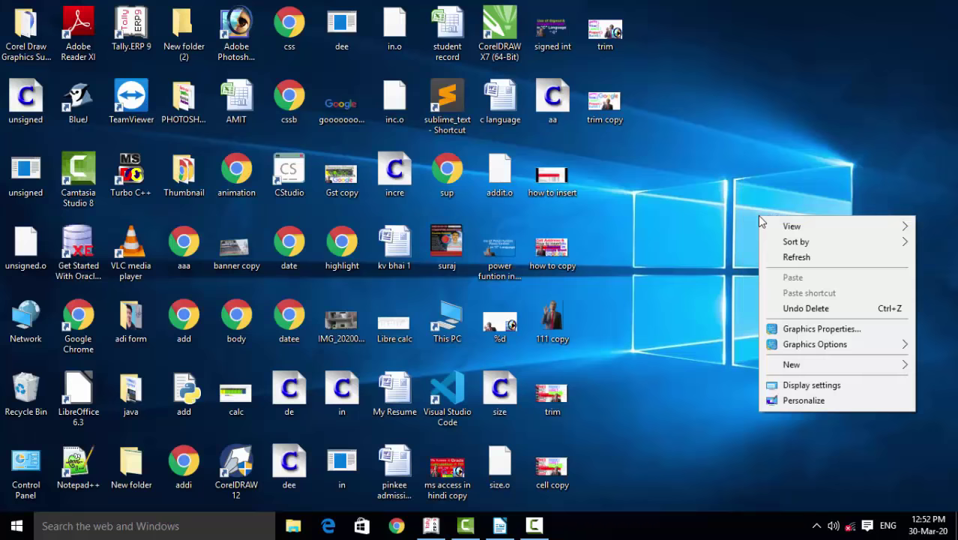
pyautogui.click(770, 257)
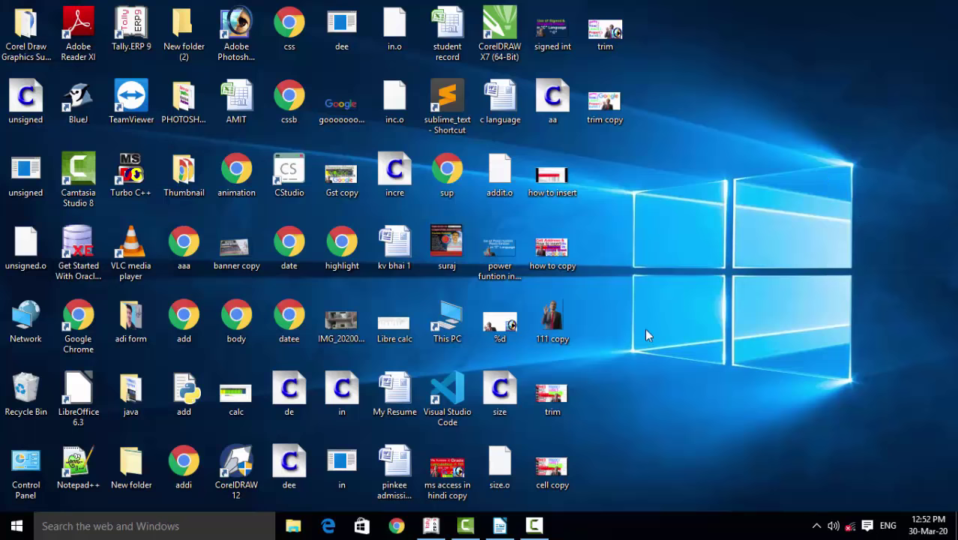
pyautogui.click(500, 525)
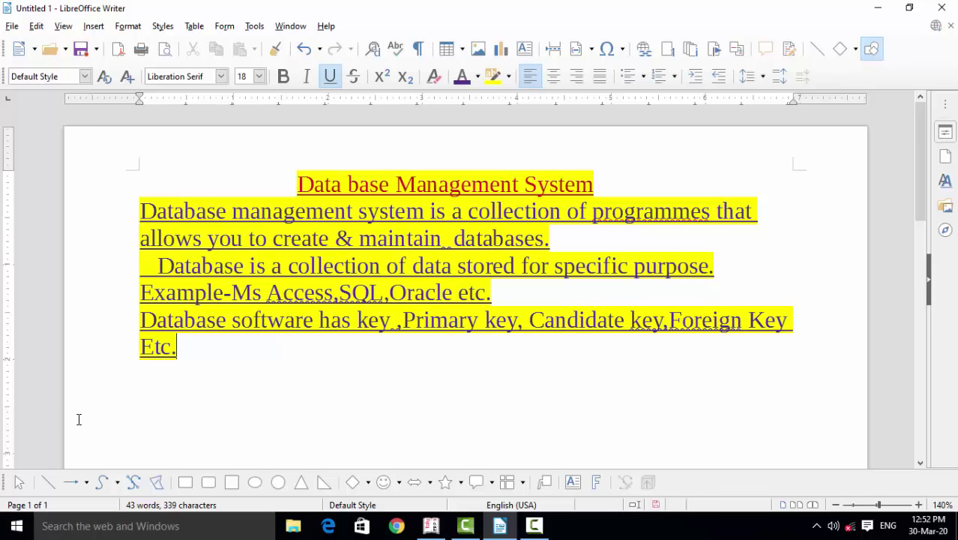
# Minimize the Database Management System notes in Writer to reveal the desktop.
pyautogui.click(876, 9)
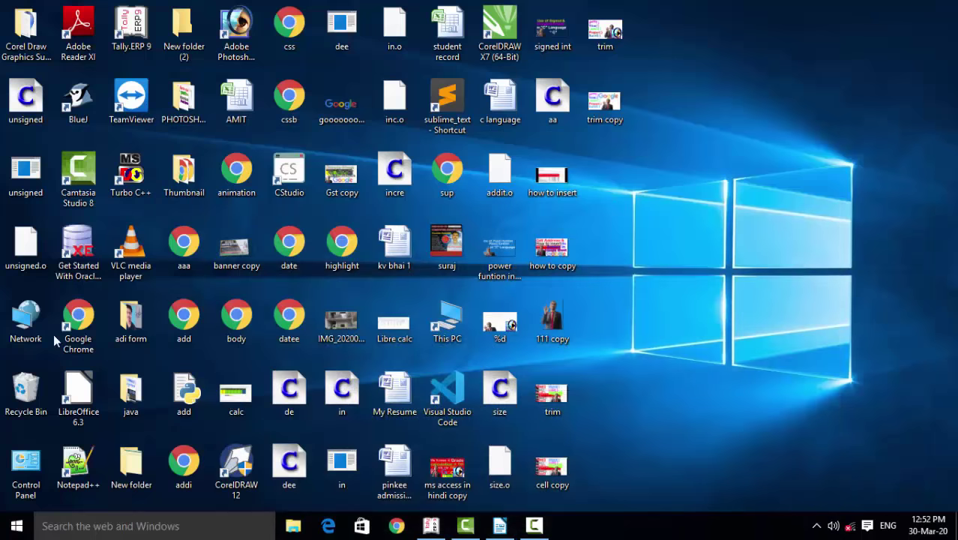
# Launch Access 2007 from the Start menu and create a blank database named Ram.
pyautogui.click(17, 525)
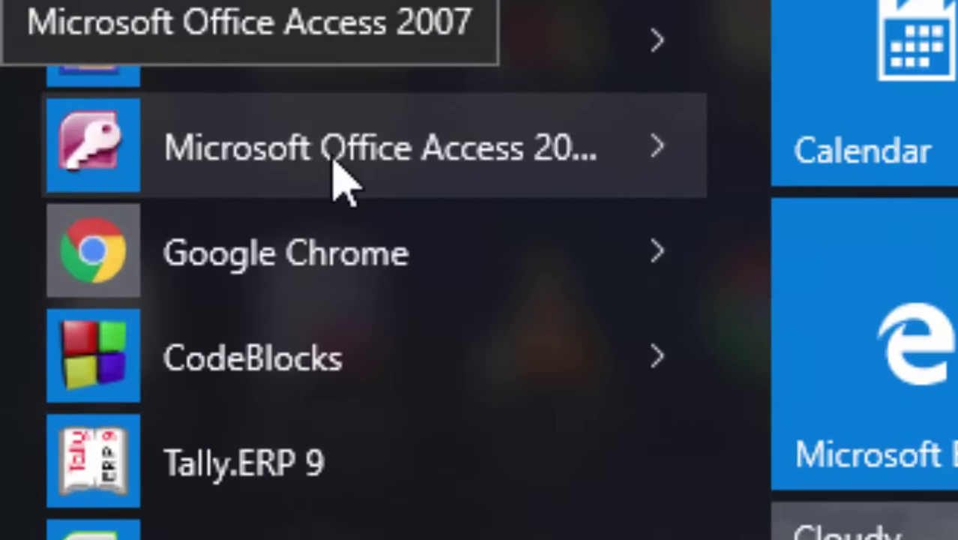
pyautogui.click(331, 162)
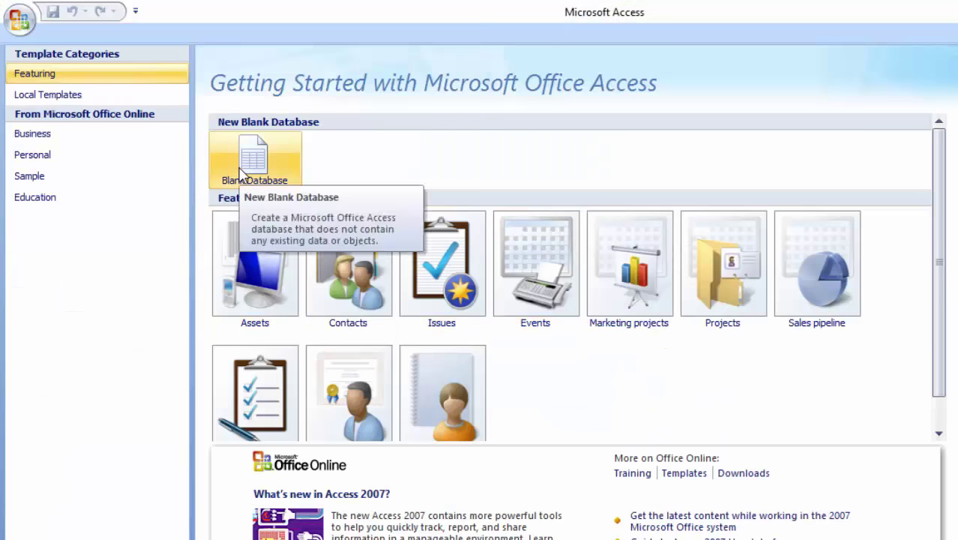
pyautogui.click(242, 174)
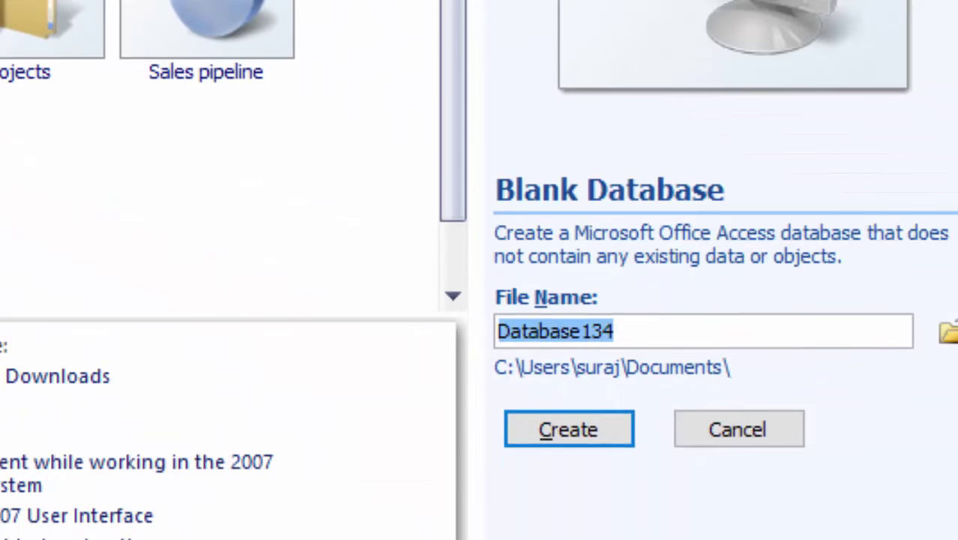
pyautogui.press('BackSpace')
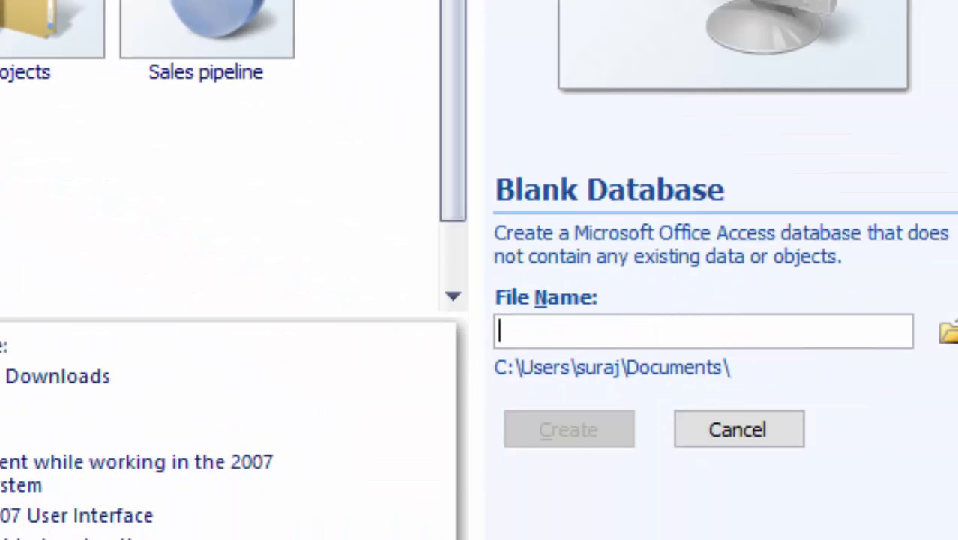
pyautogui.write('Ram')
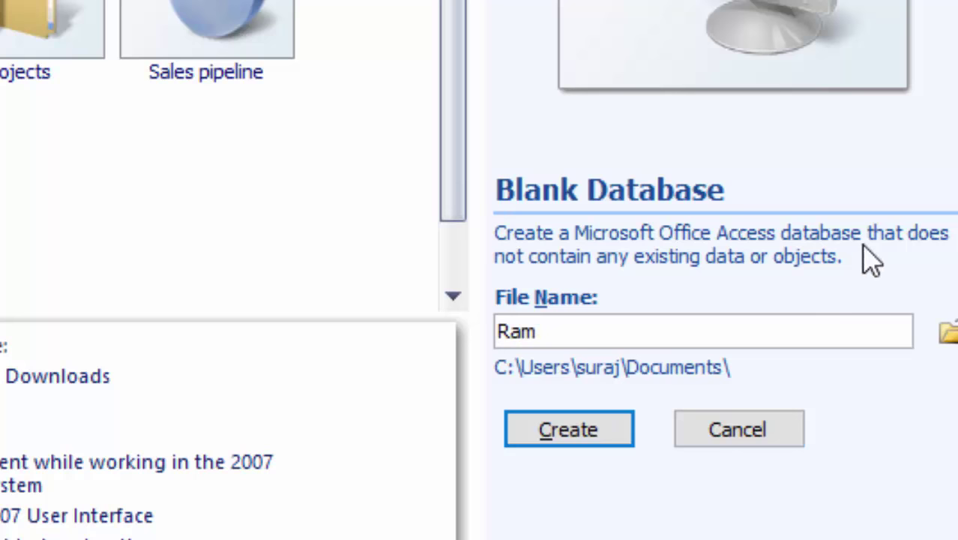
pyautogui.click(604, 433)
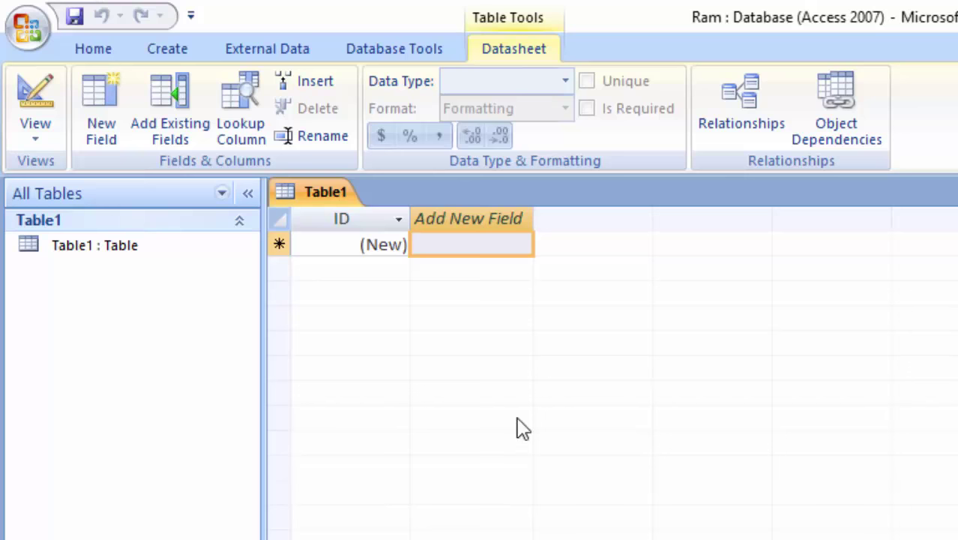
# Switch Table1 to Design View, which asks for a table name first.
pyautogui.click(337, 245)
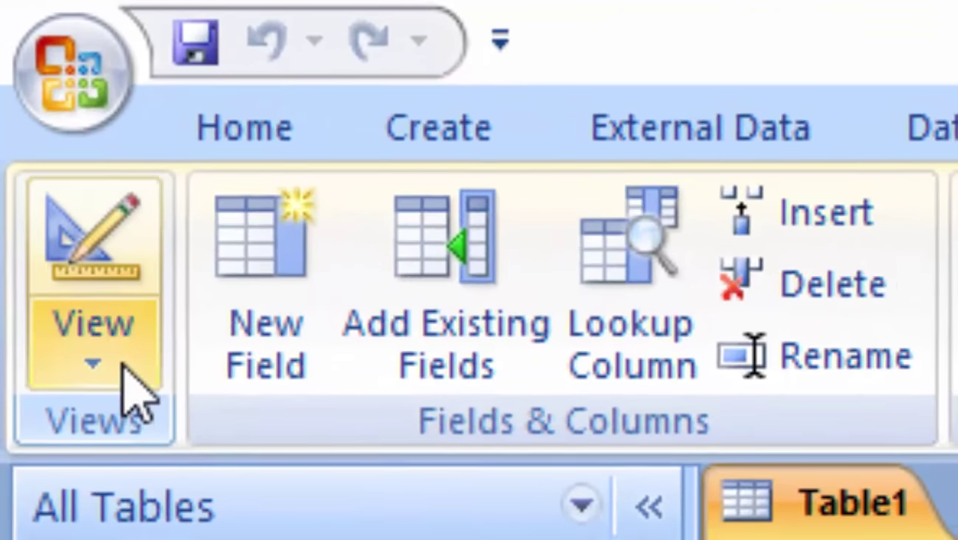
pyautogui.click(124, 368)
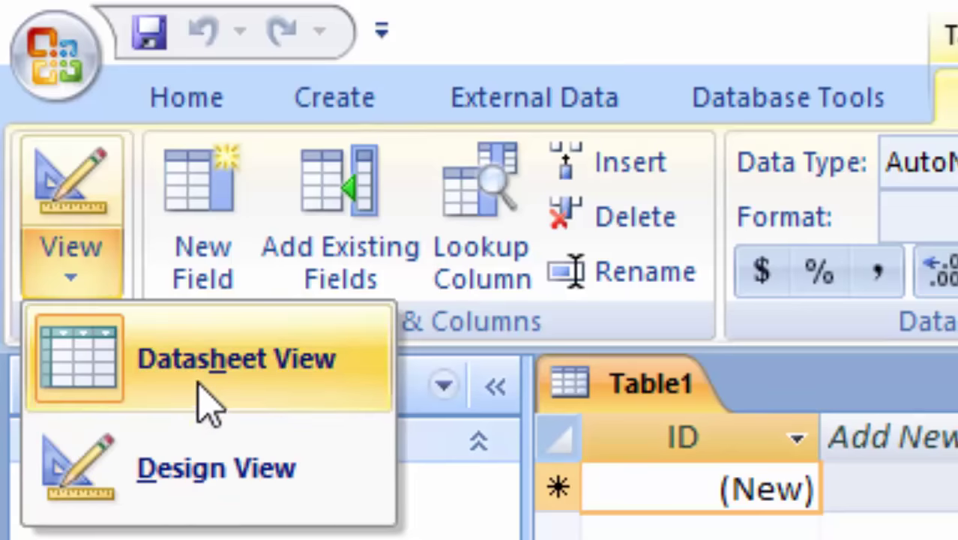
pyautogui.click(201, 472)
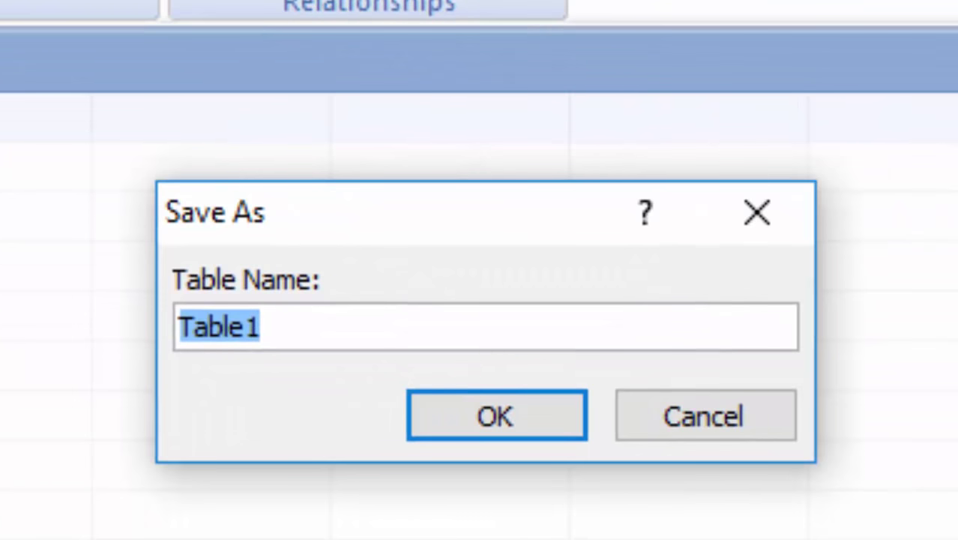
# Save the table under the name 'Ms access'.
pyautogui.press('BackSpace')
pyautogui.press('BackSpace')
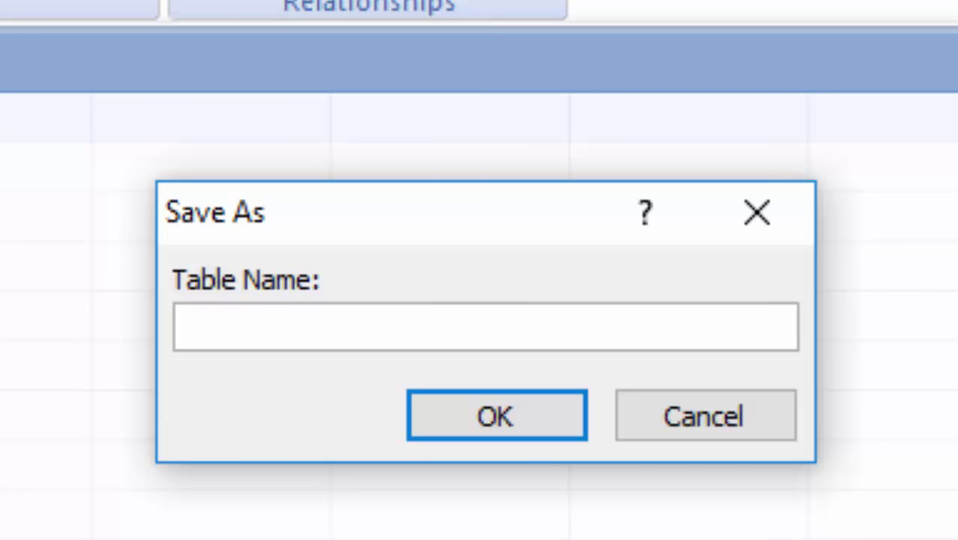
pyautogui.write('Ms acce')
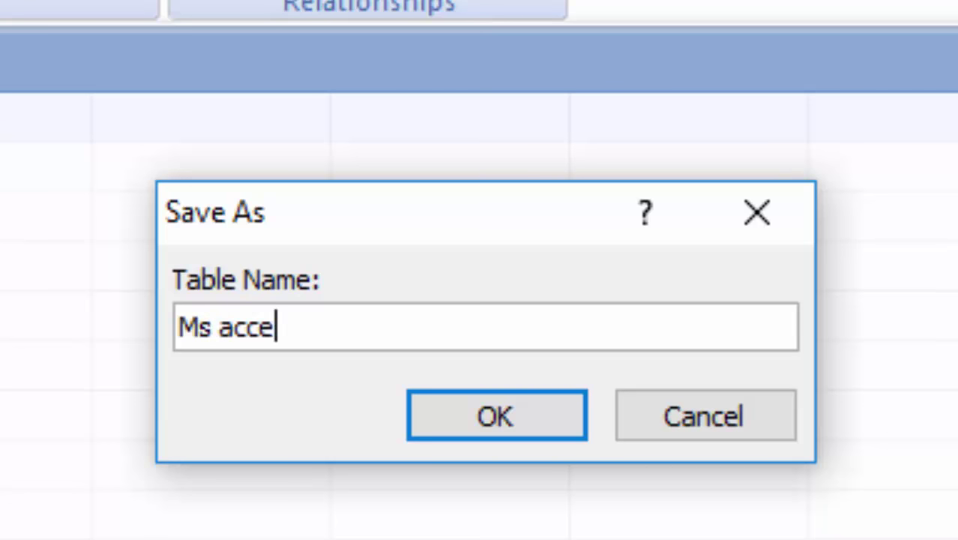
pyautogui.write('ss')
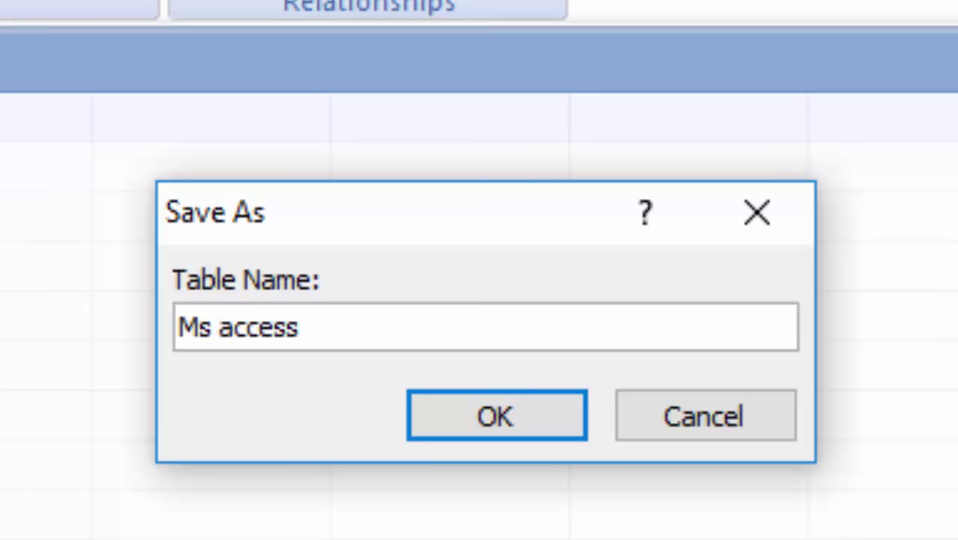
pyautogui.press('Return')
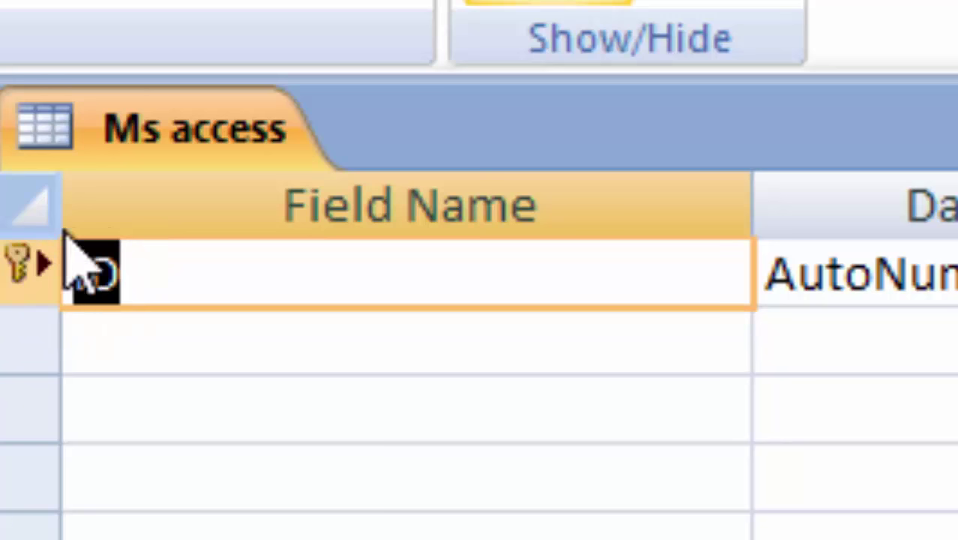
# Rename the ID field to 'Name of Student' and change its data type to Text.
pyautogui.click(178, 277)
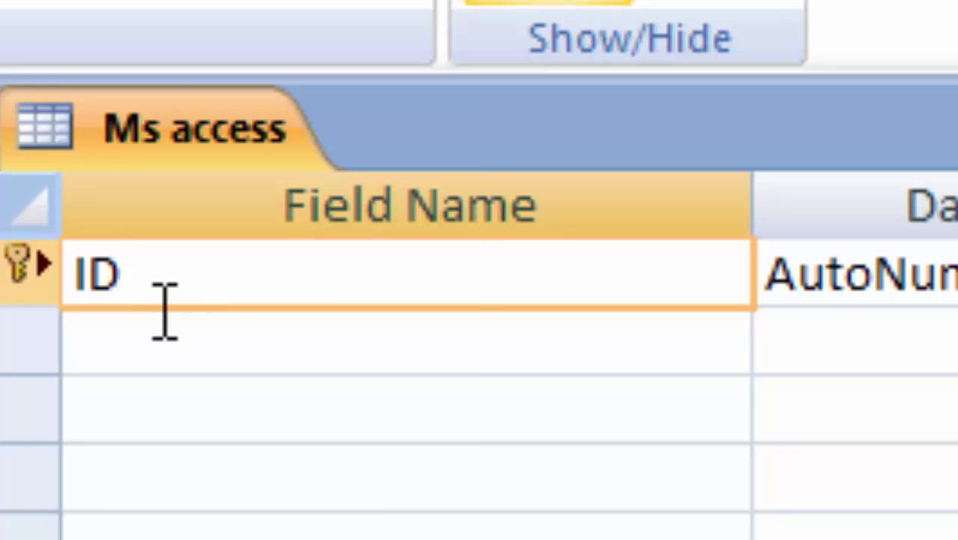
pyautogui.press('BackSpace')
pyautogui.press('BackSpace')
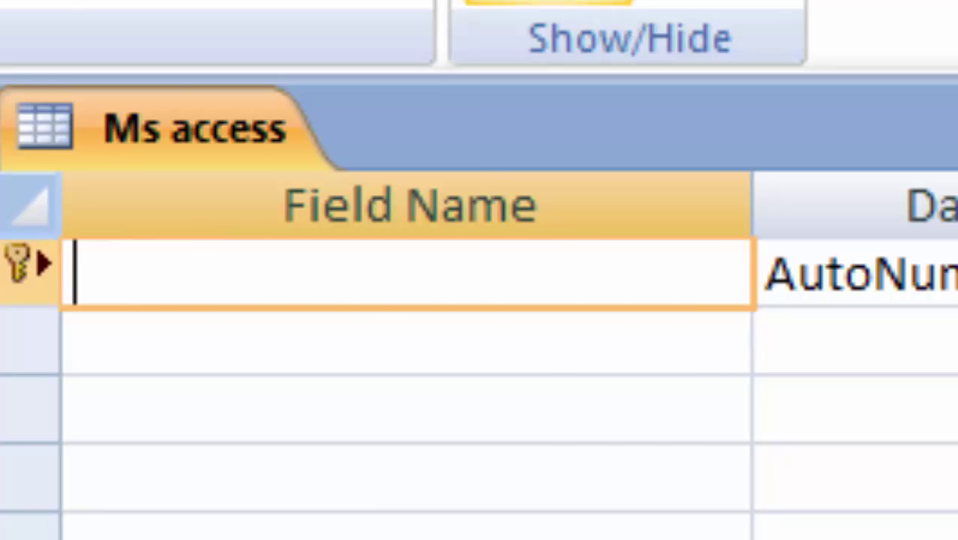
pyautogui.write('Na')
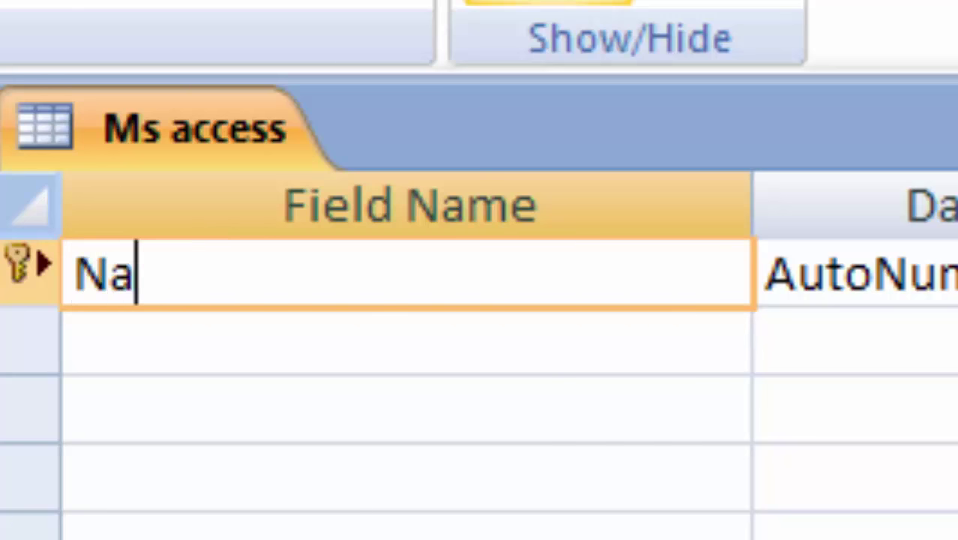
pyautogui.write('meb')
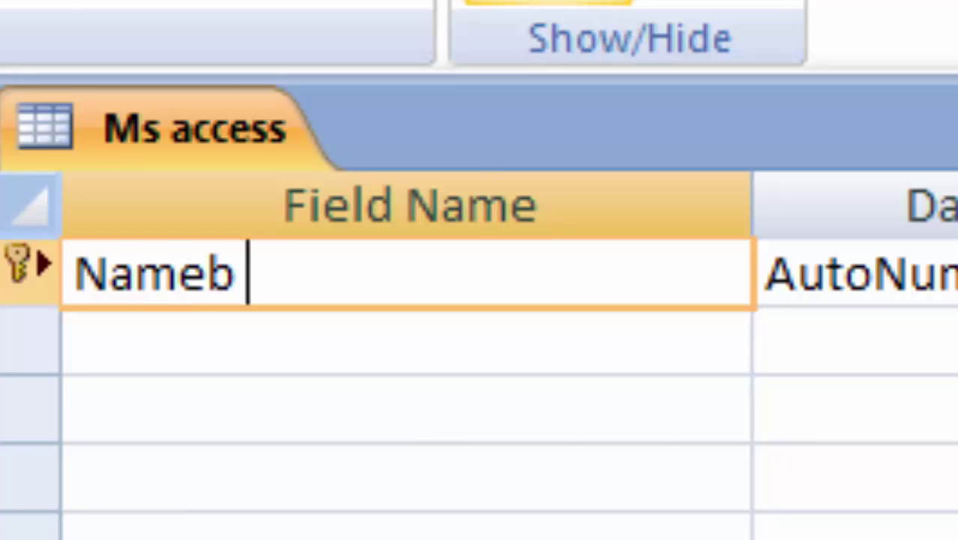
pyautogui.press('BackSpace')
pyautogui.press('BackSpace')
pyautogui.write('of ')
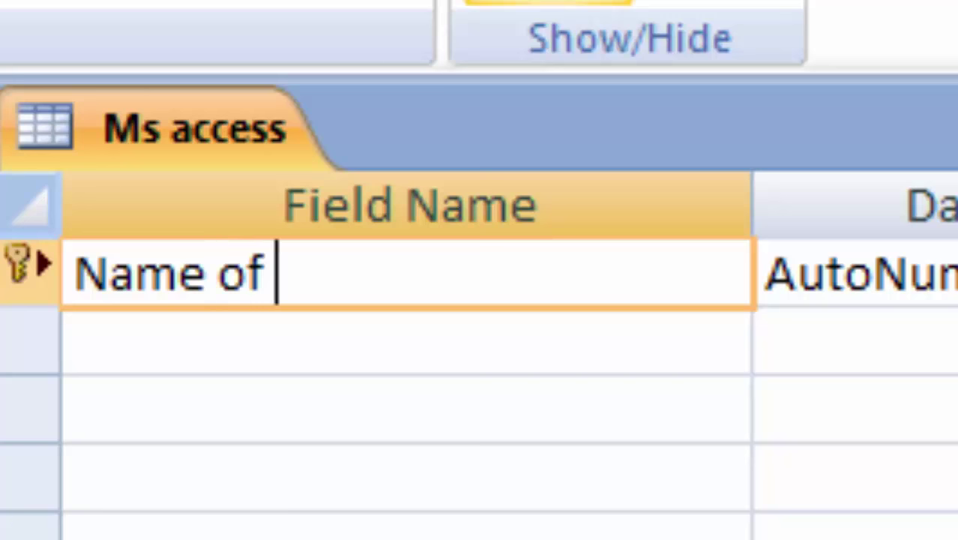
pyautogui.write('Stude')
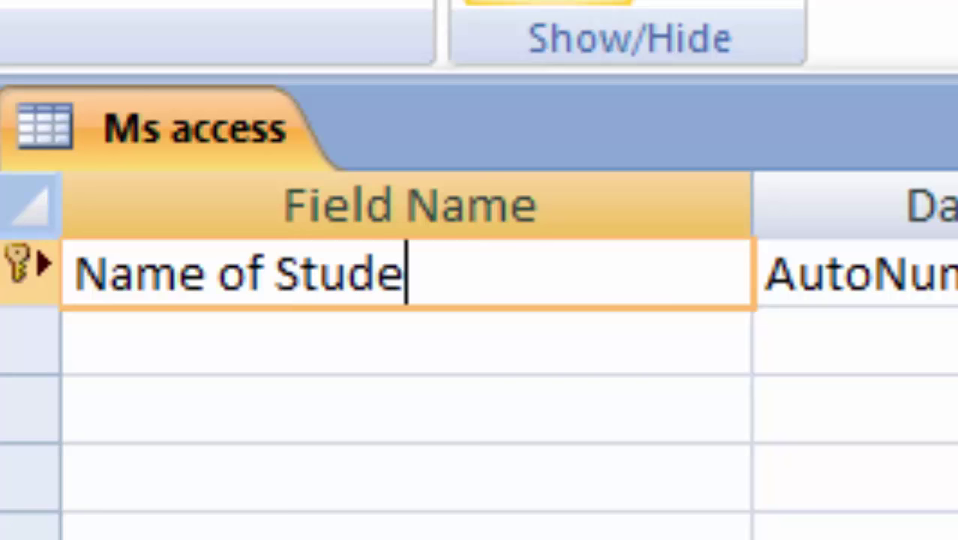
pyautogui.write('nt')
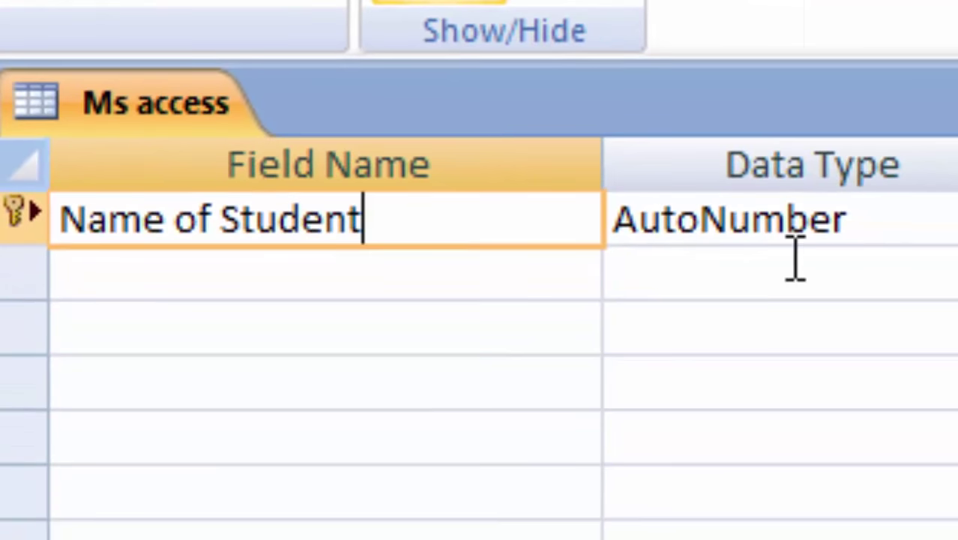
pyautogui.click(820, 209)
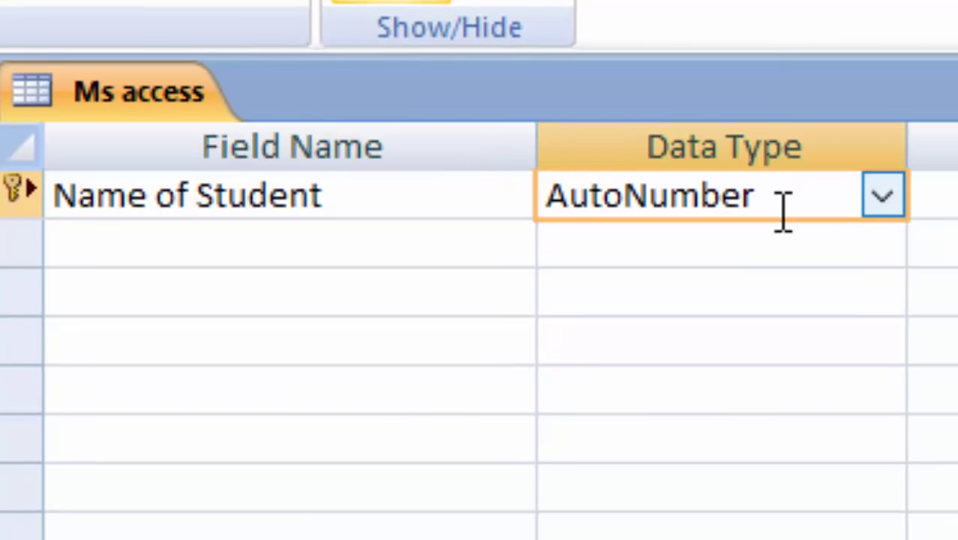
pyautogui.click(885, 196)
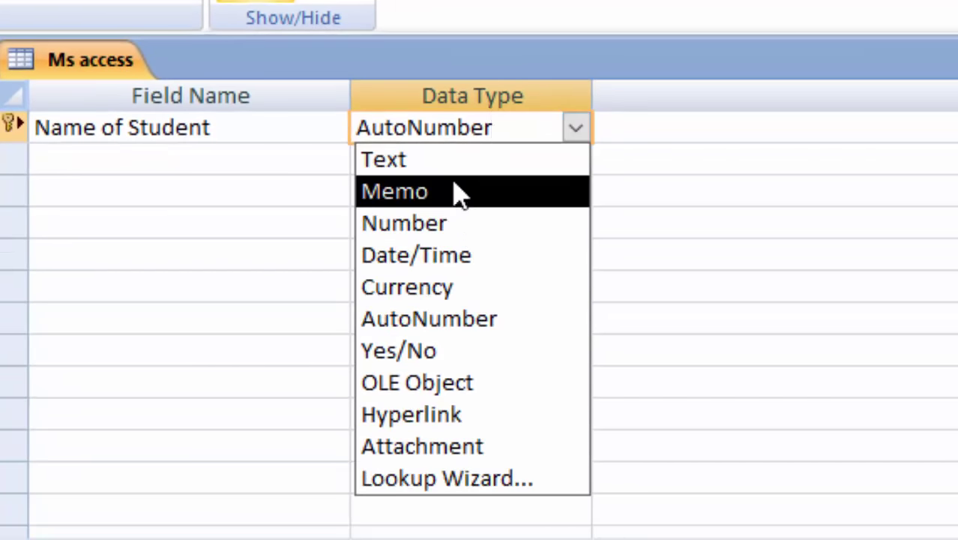
pyautogui.click(431, 159)
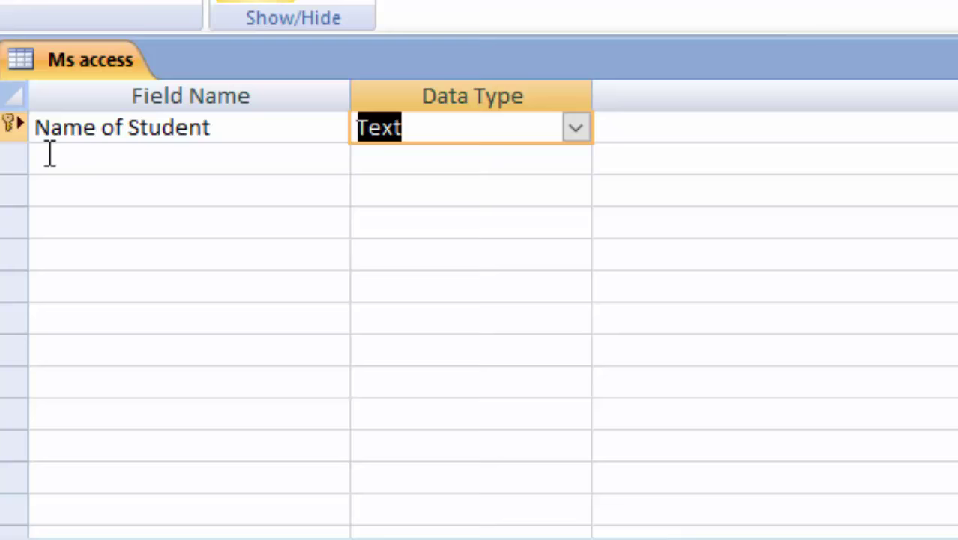
pyautogui.click(50, 154)
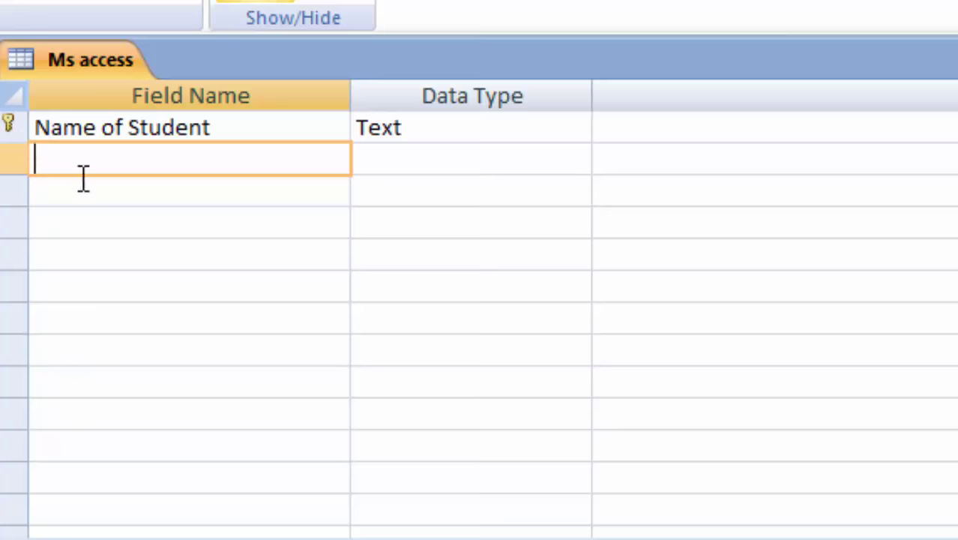
# Add a 'Roll number' field of type Number and make it the primary key.
pyautogui.write('Roll n')
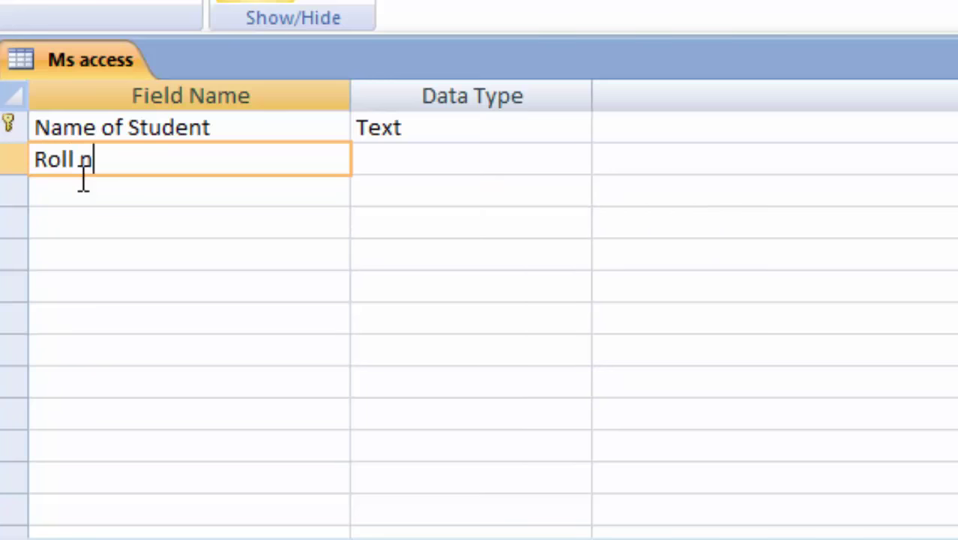
pyautogui.write('umber')
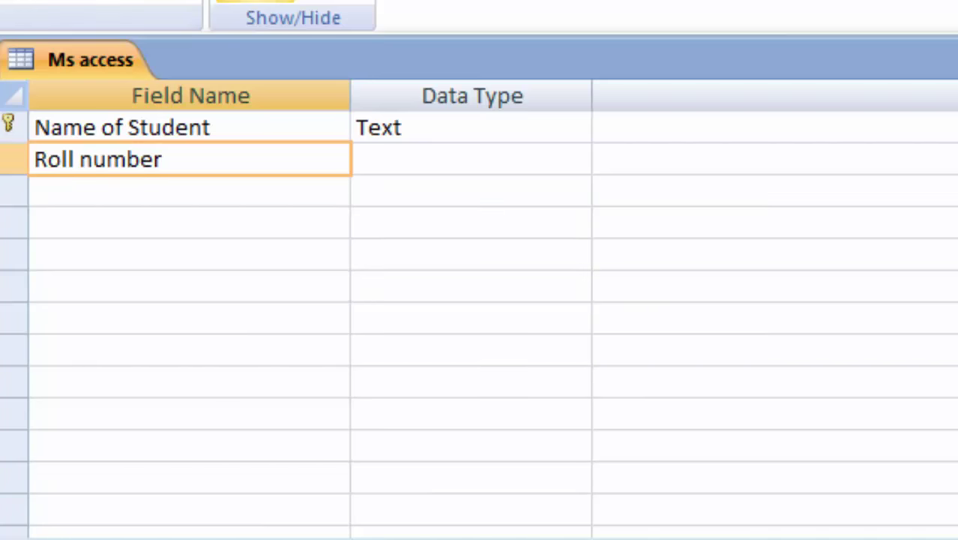
pyautogui.click(30, 2)
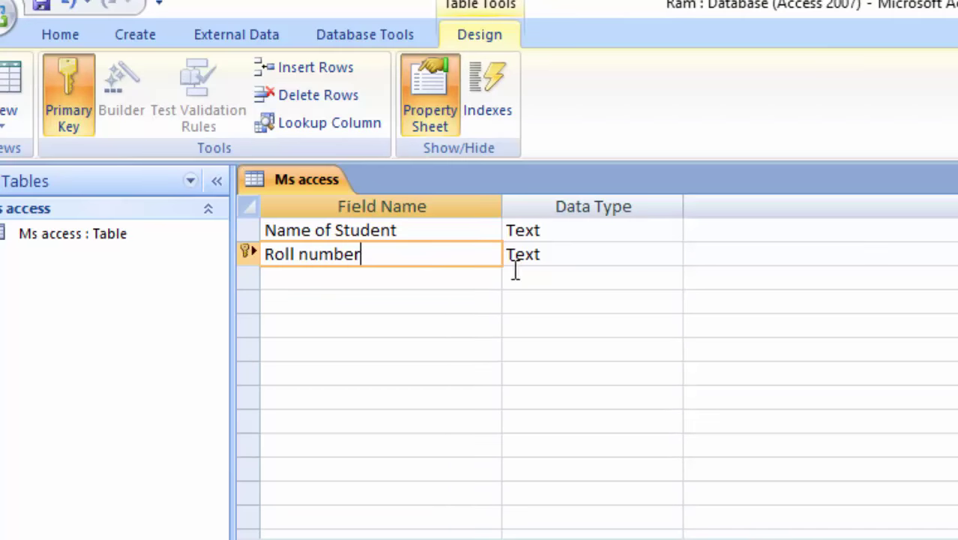
pyautogui.click(554, 255)
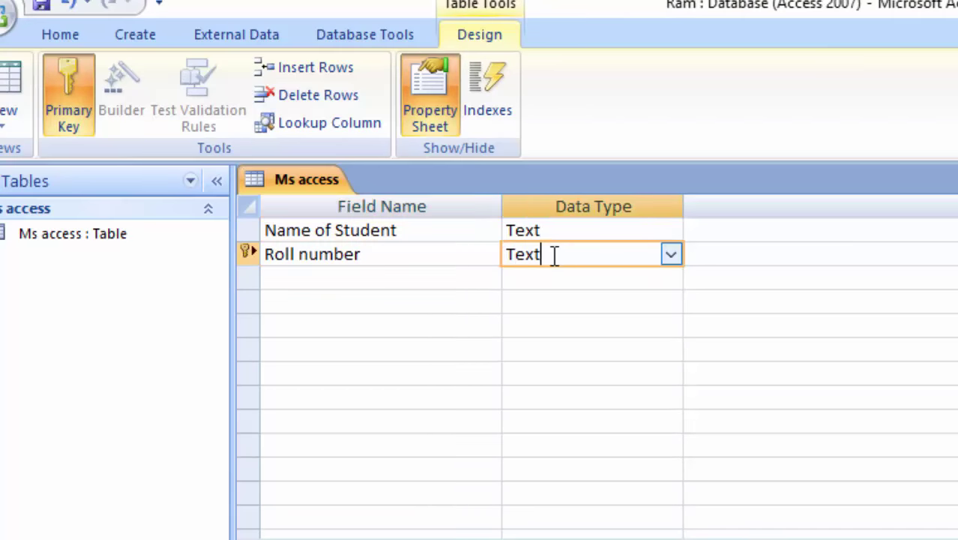
pyautogui.click(670, 255)
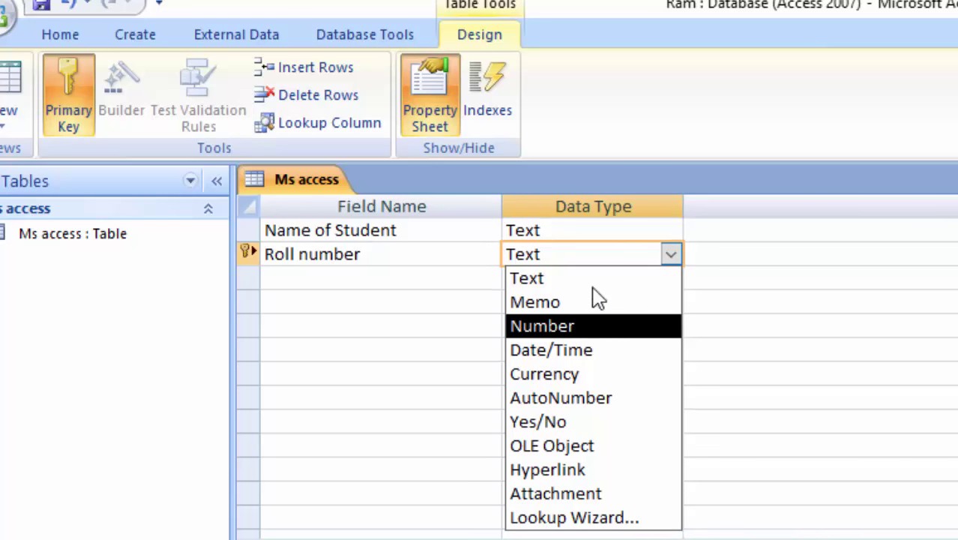
pyautogui.click(581, 333)
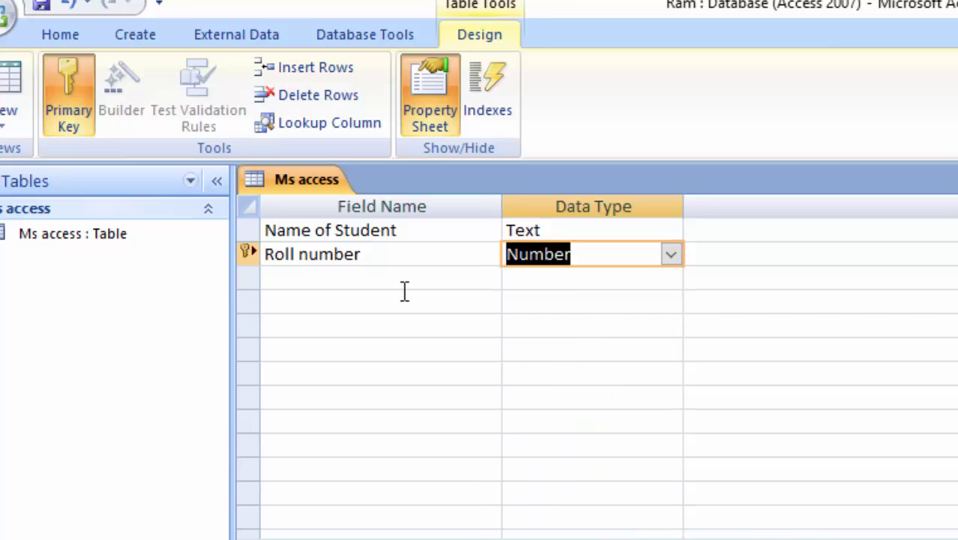
pyautogui.click(352, 281)
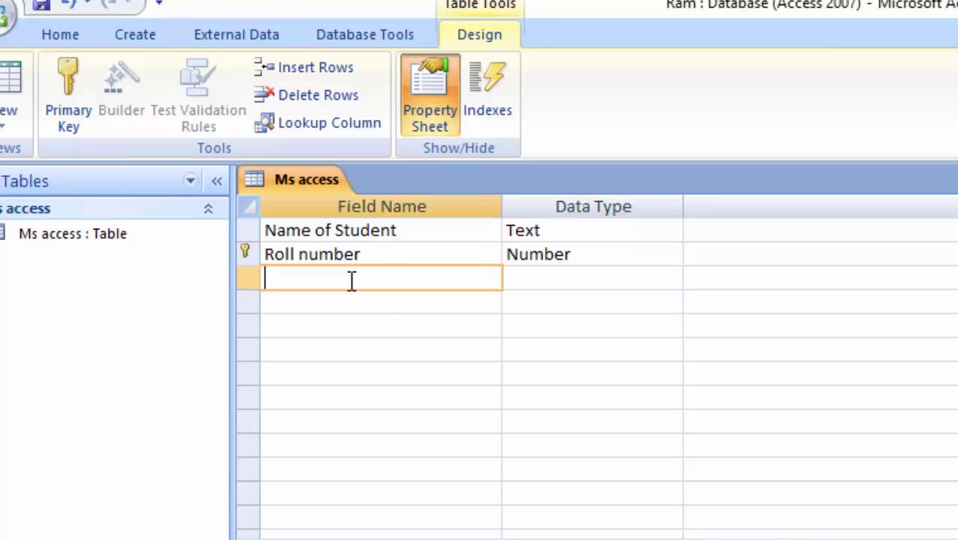
# Add 'Address' and 'Phone number' fields, keeping the default Text data type.
pyautogui.write('Add')
pyautogui.write('ress')
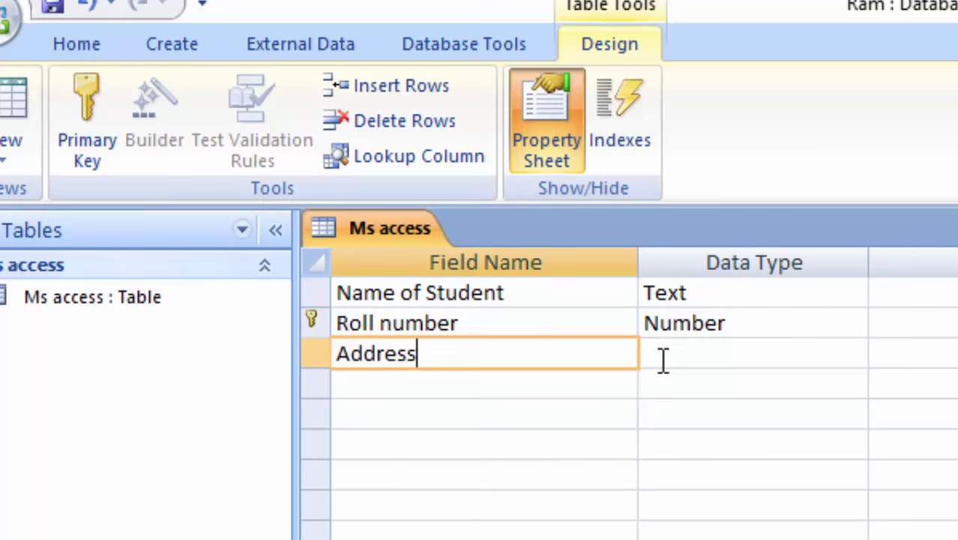
pyautogui.click(520, 282)
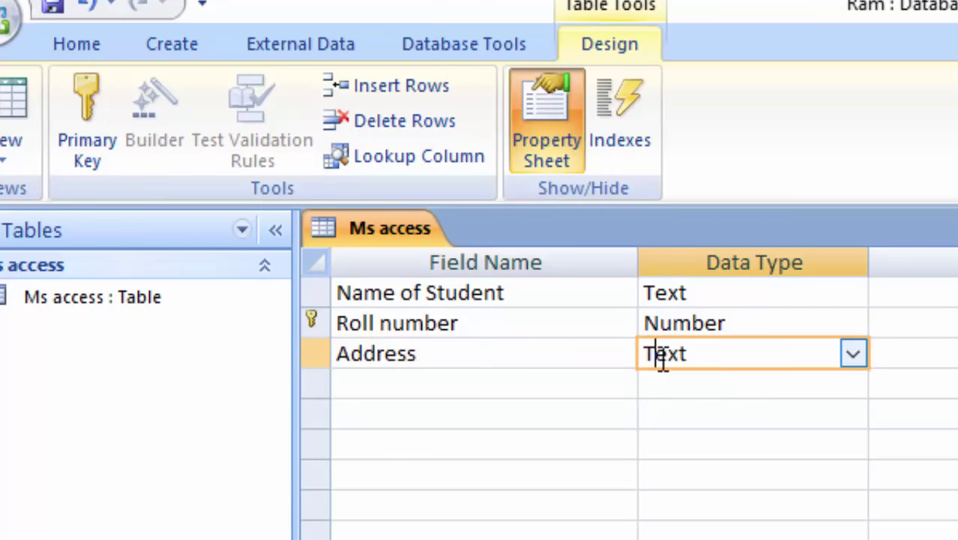
pyautogui.click(415, 382)
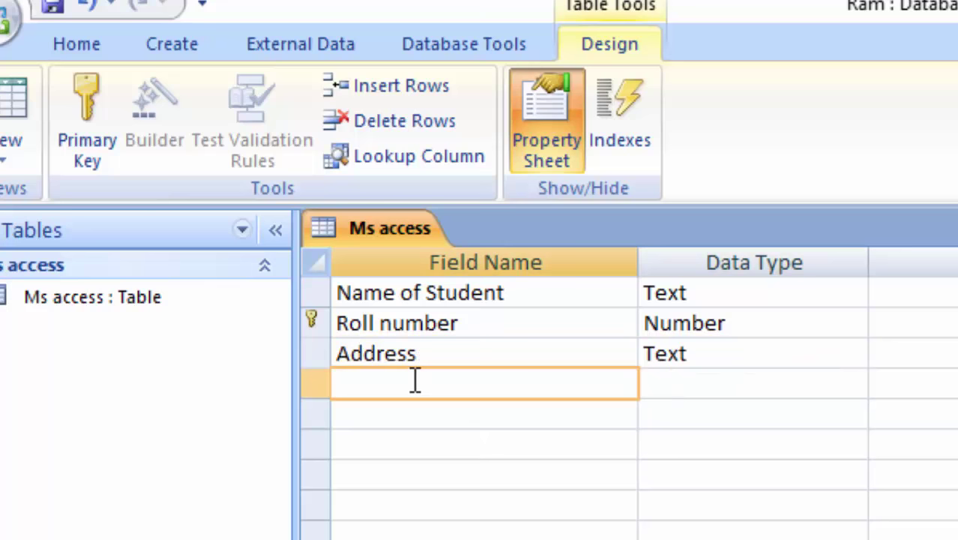
pyautogui.write('Phon')
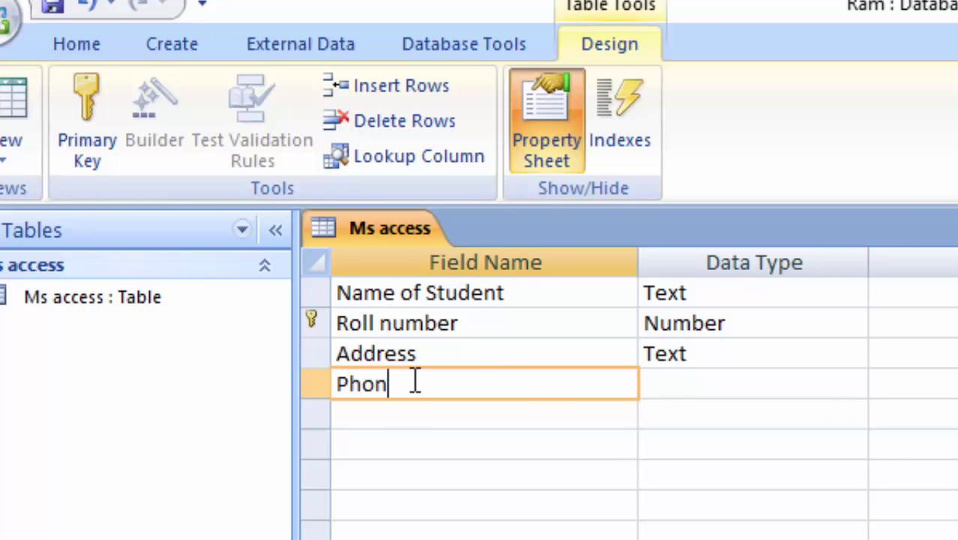
pyautogui.write('e numb')
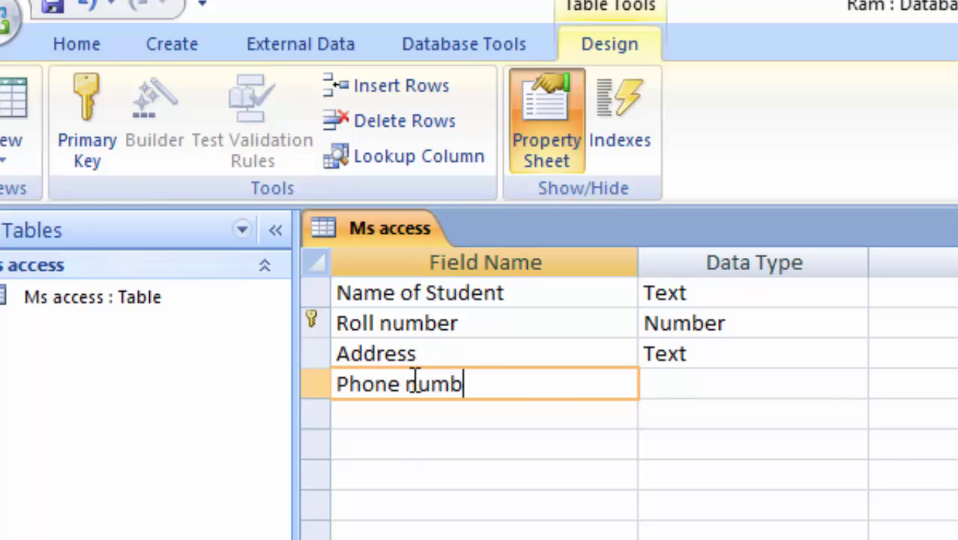
pyautogui.write('er')
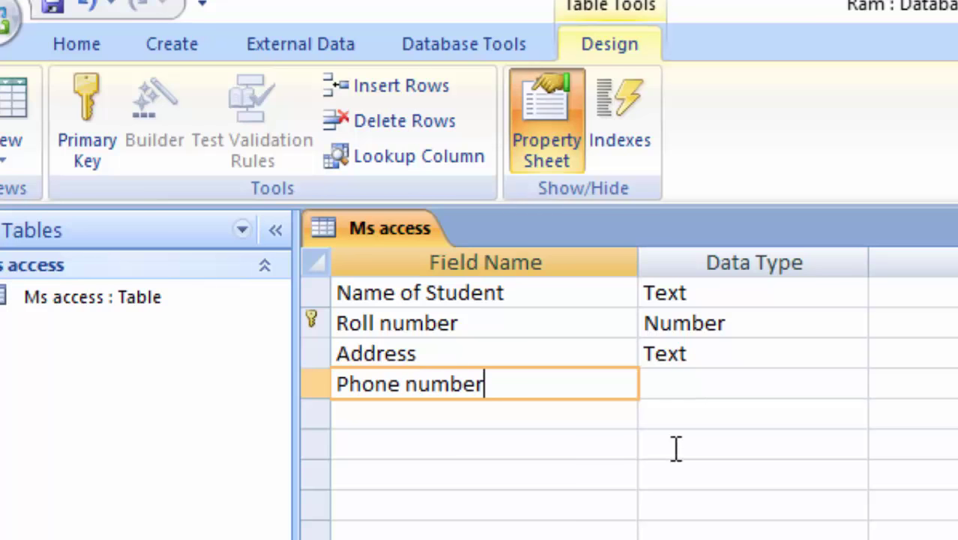
pyautogui.click(750, 386)
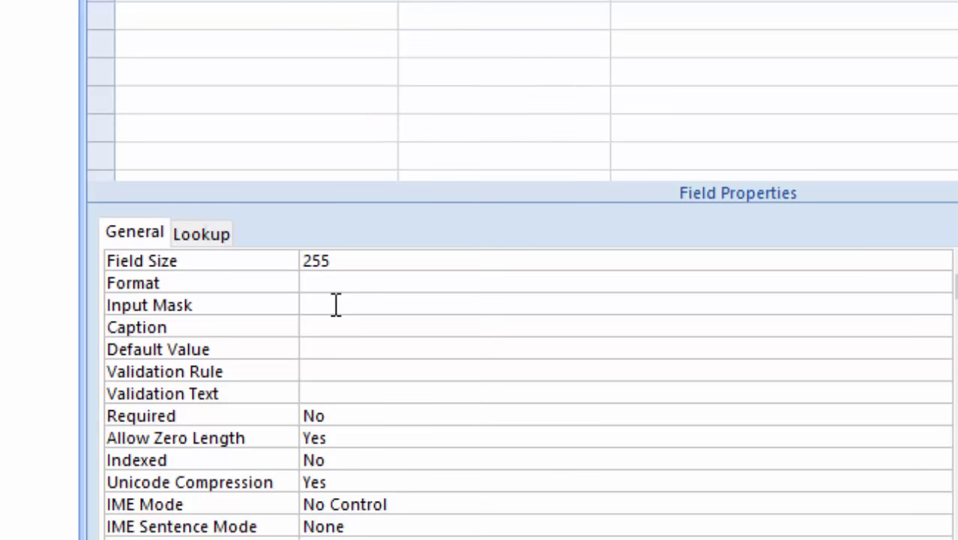
pyautogui.click(336, 305)
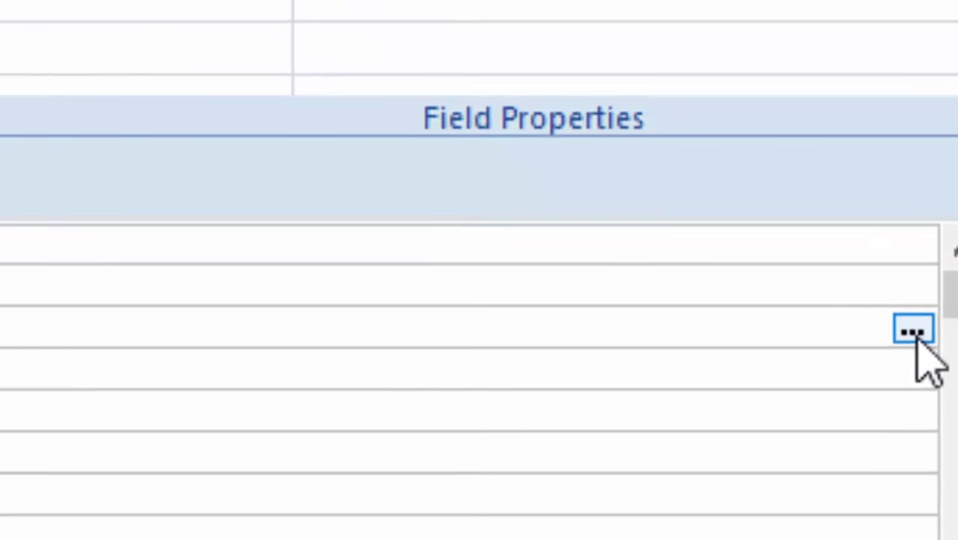
pyautogui.click(925, 293)
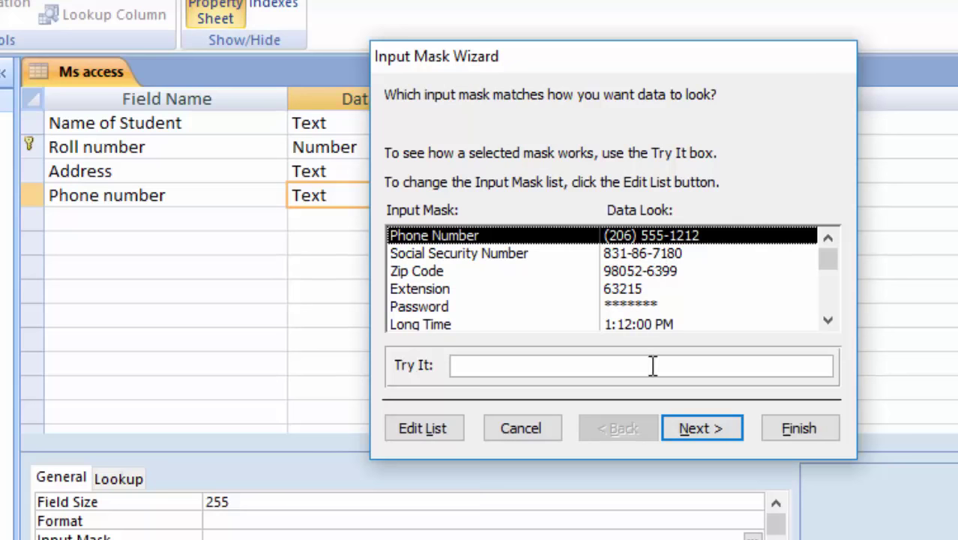
pyautogui.click(627, 259)
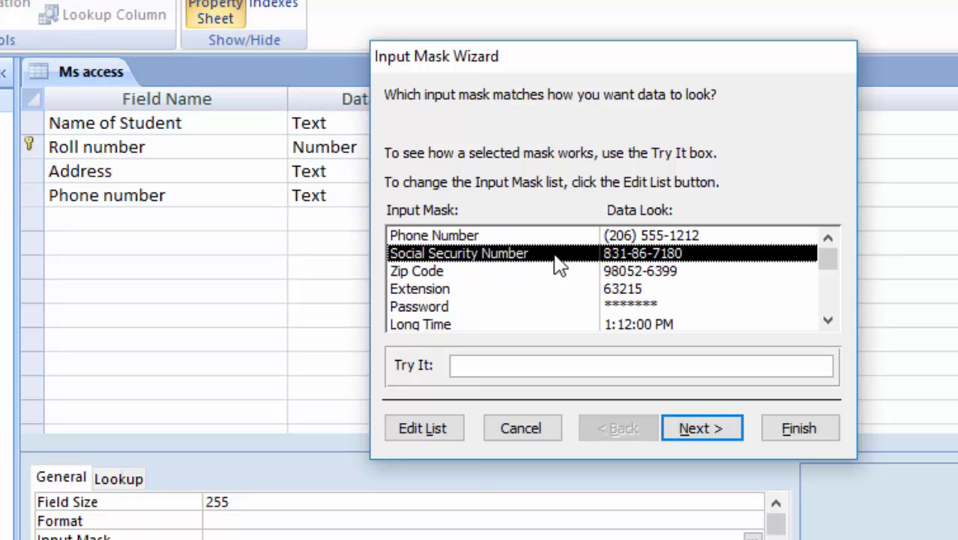
pyautogui.click(642, 238)
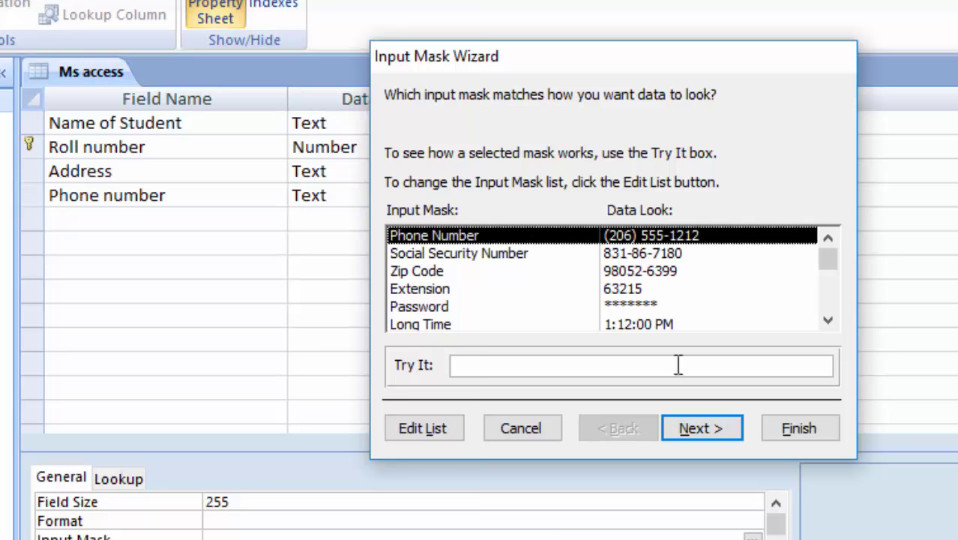
pyautogui.click(703, 442)
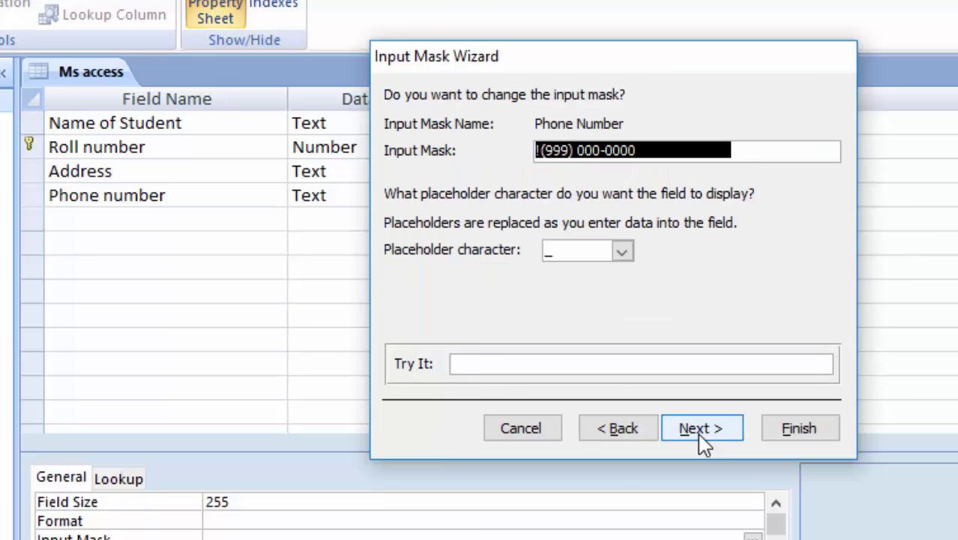
pyautogui.click(557, 256)
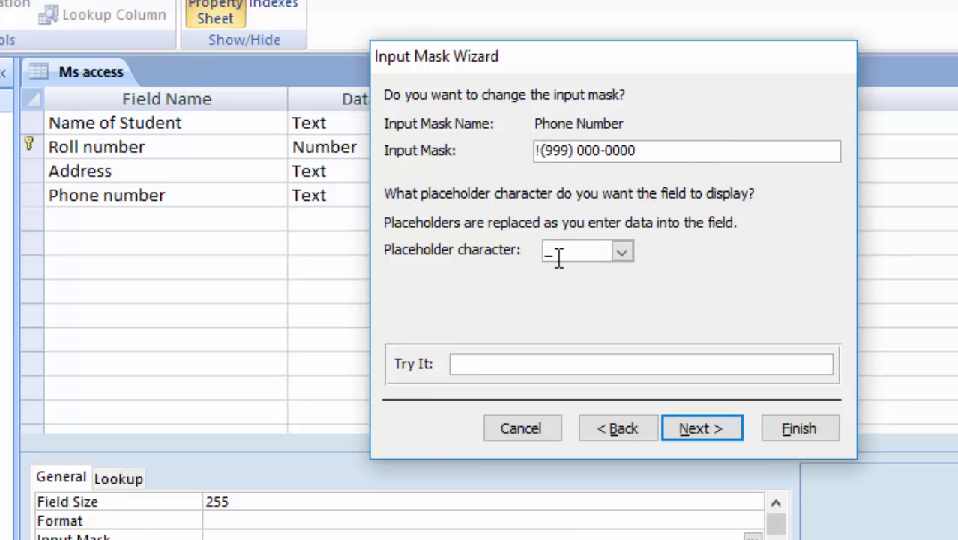
pyautogui.click(696, 433)
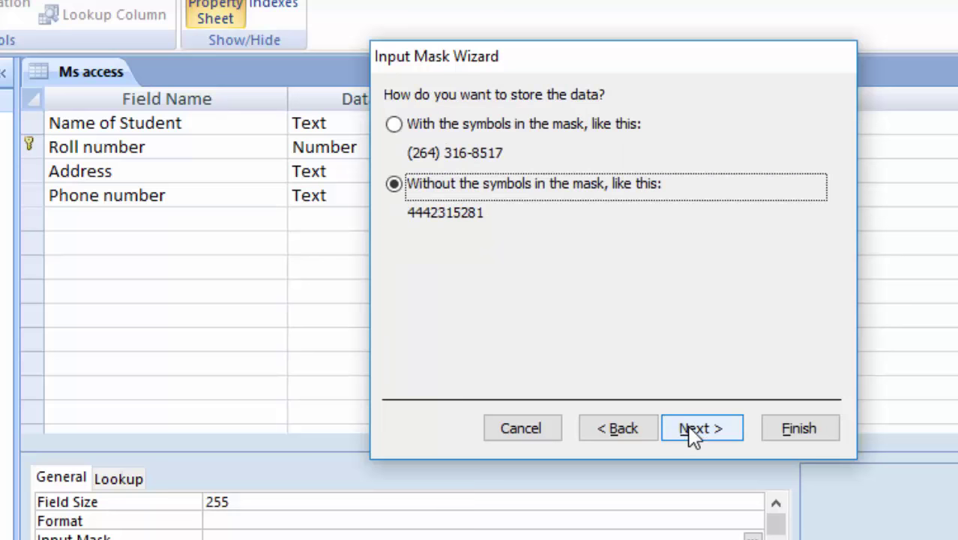
pyautogui.click(702, 435)
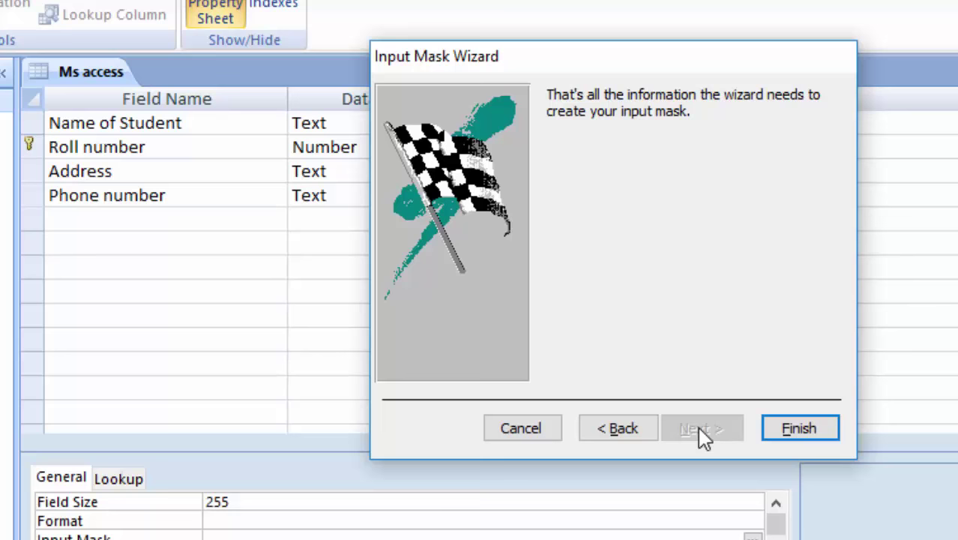
pyautogui.click(615, 428)
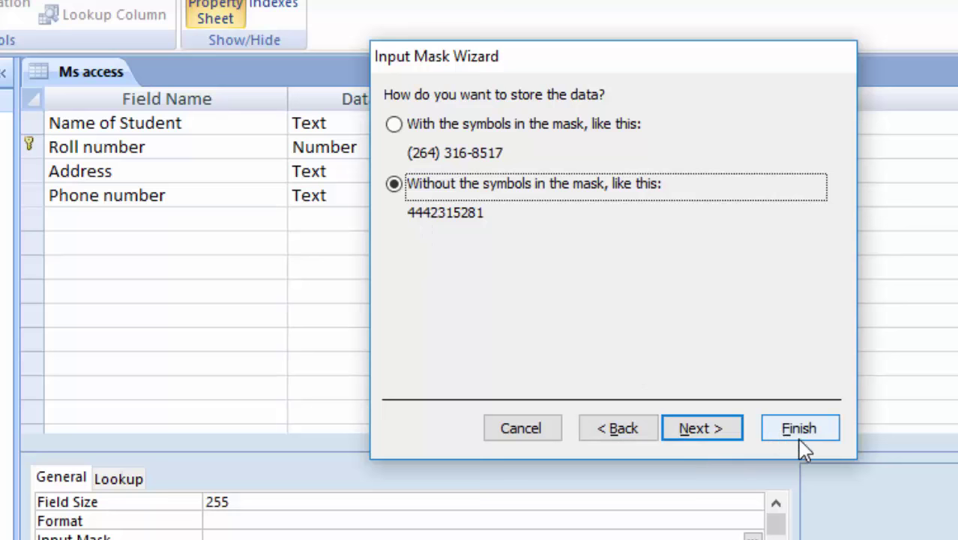
pyautogui.click(726, 441)
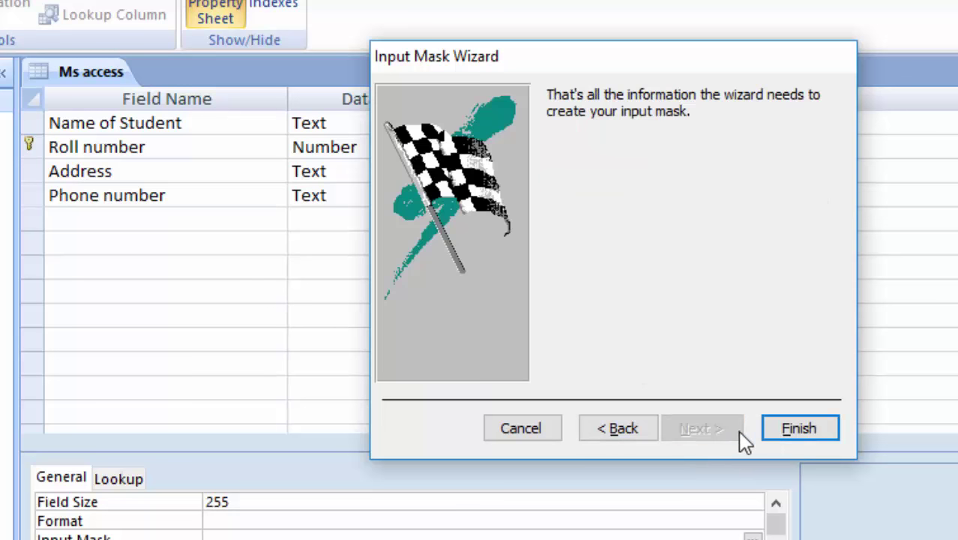
pyautogui.click(799, 430)
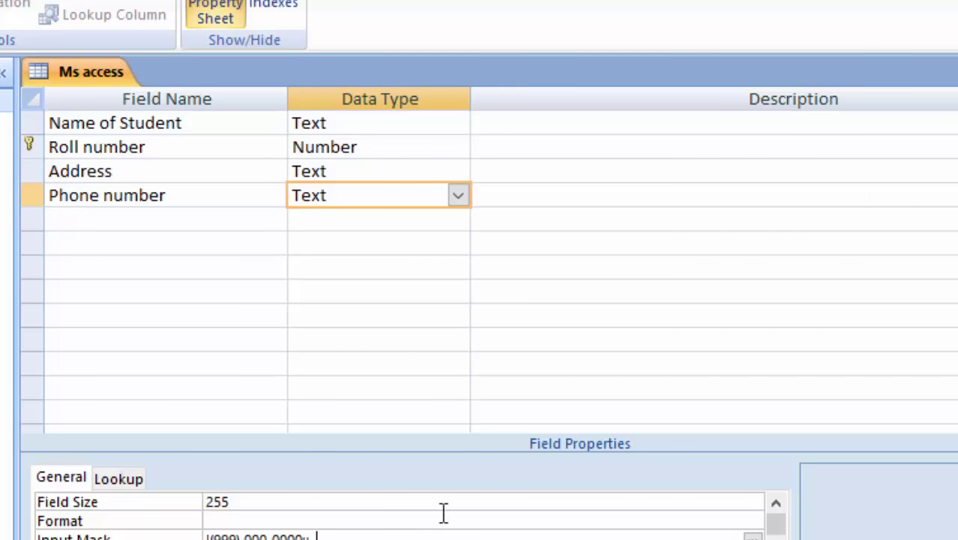
# Add 'Father's Name' and 'Mother's Name' Text fields as the fifth and sixth rows.
pyautogui.click(54, 216)
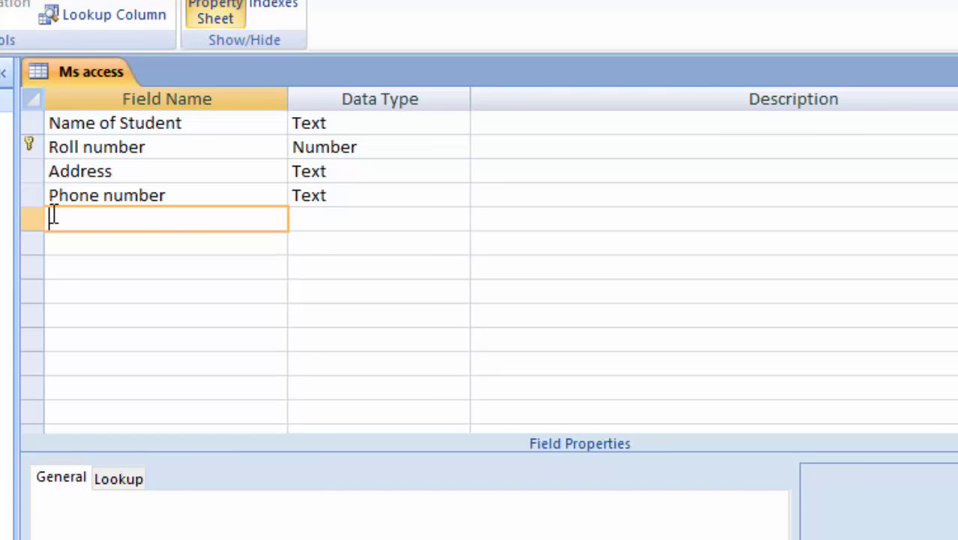
pyautogui.write('Father')
pyautogui.write("'s Name")
pyautogui.press('Tab')
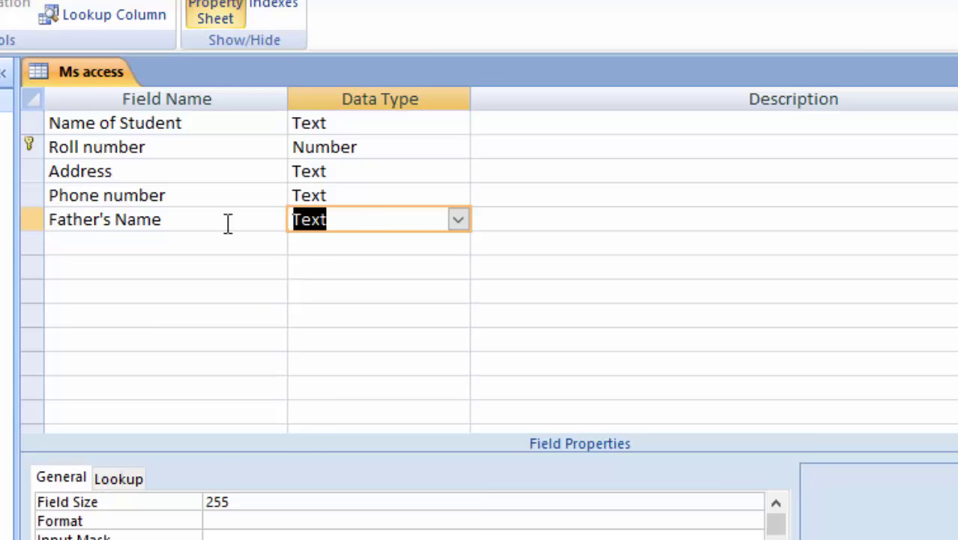
pyautogui.click(206, 247)
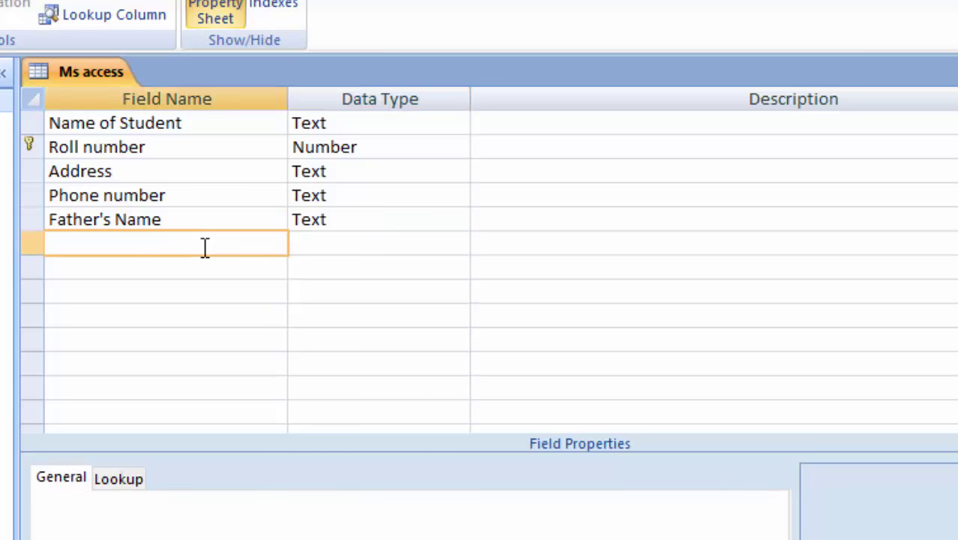
pyautogui.write('Moth')
pyautogui.write("er's Name")
pyautogui.press('Tab')
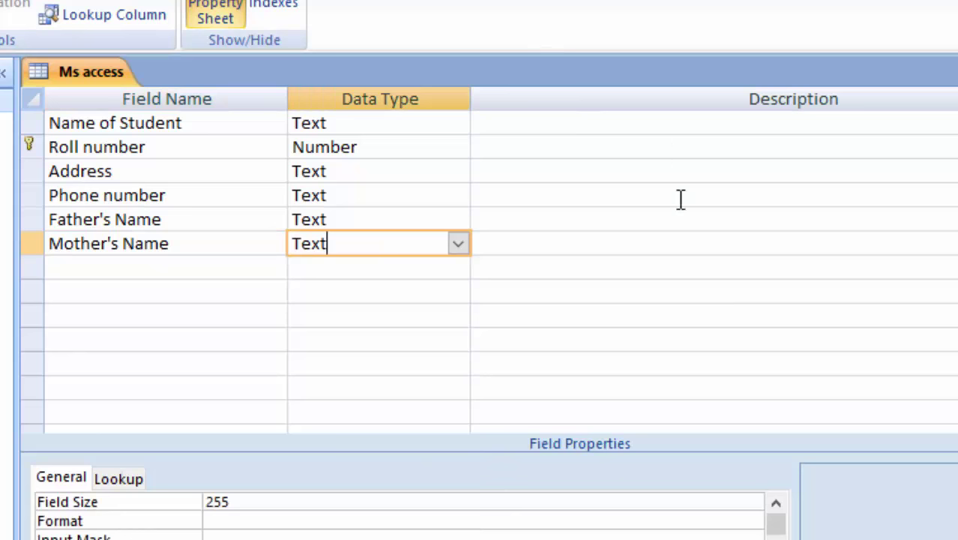
# Describe Name of Student as 'Name of Student is the name of any student' and Roll number as 'Roll number can not be same in one class'.
pyautogui.click(518, 127)
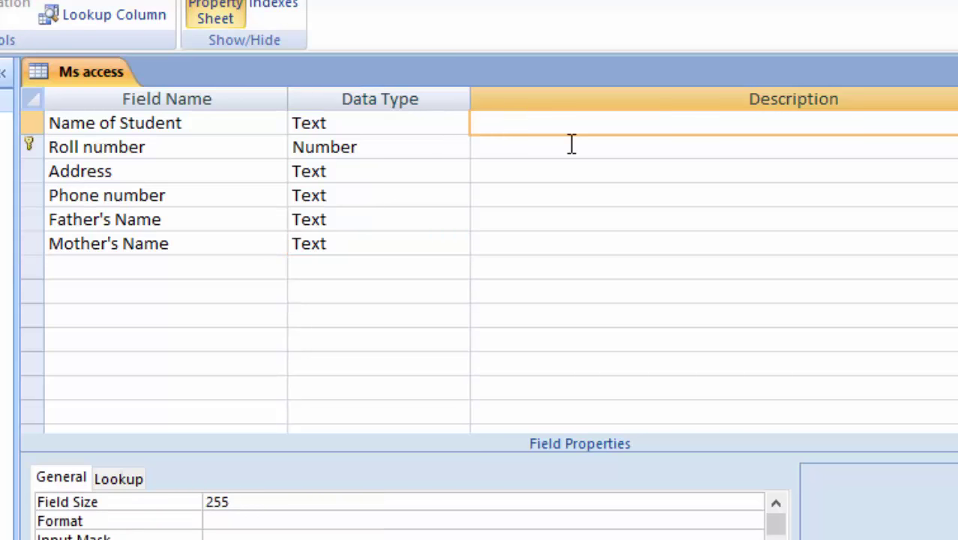
pyautogui.write('Name of Student is')
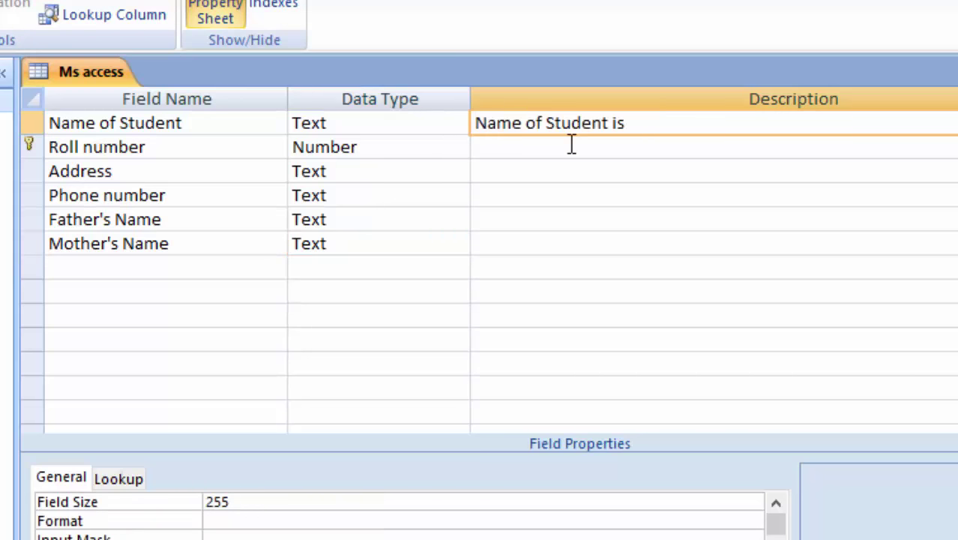
pyautogui.write(' the n')
pyautogui.write('ame o')
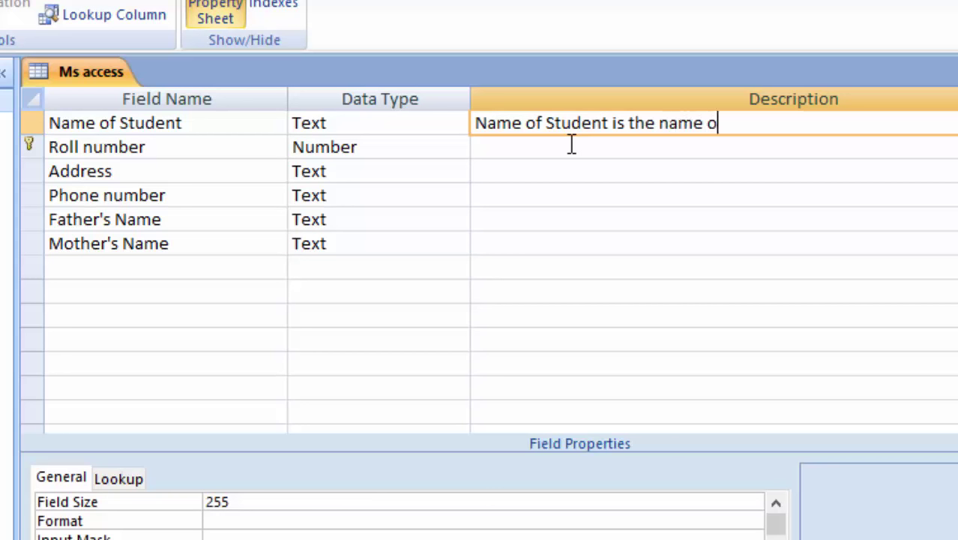
pyautogui.write('f an')
pyautogui.write('y stu')
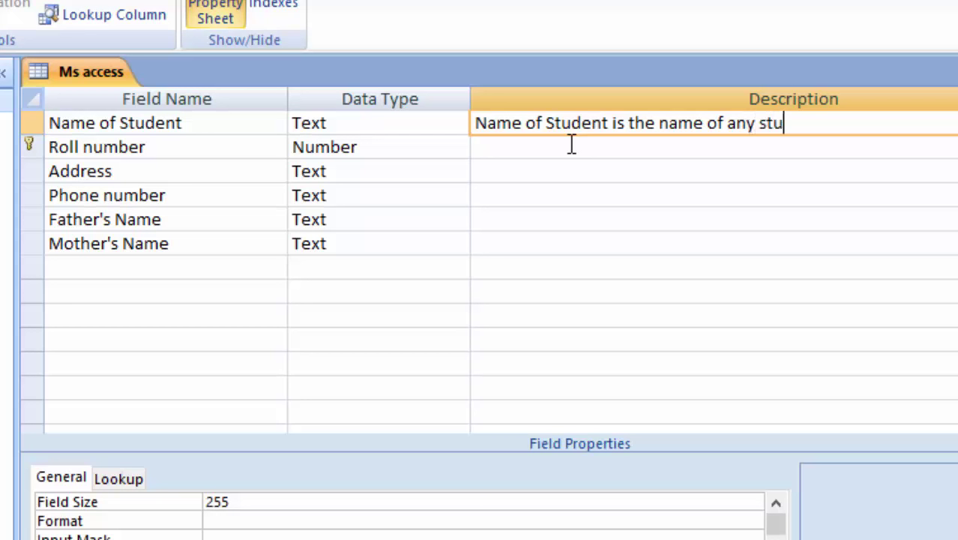
pyautogui.write('deny')
pyautogui.press('BackSpace')
pyautogui.write('t')
pyautogui.click(560, 147)
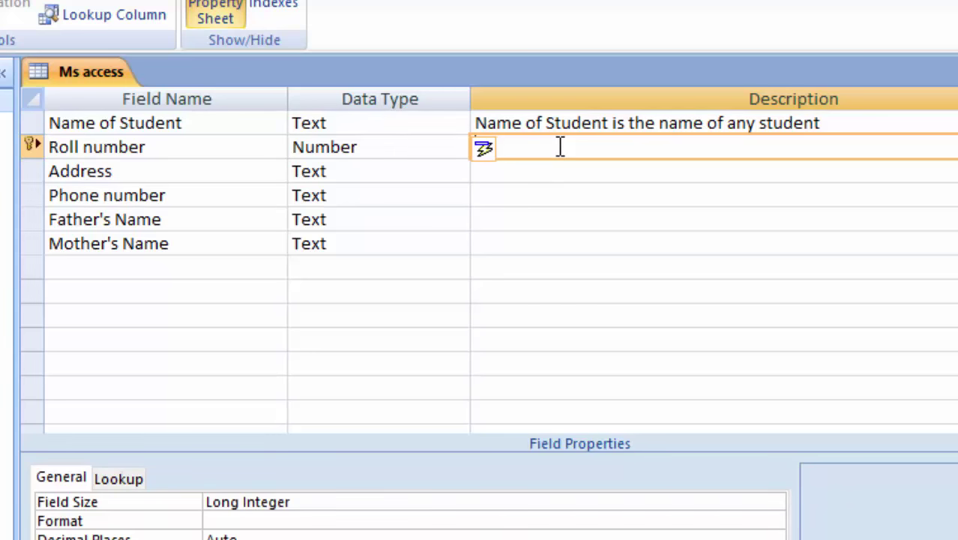
pyautogui.write('Roll n')
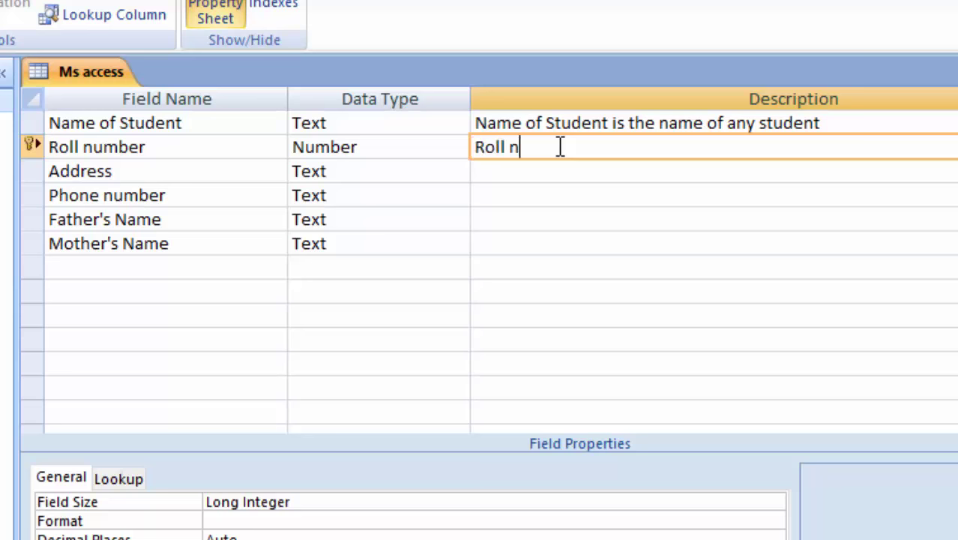
pyautogui.write('umber c')
pyautogui.write('an n')
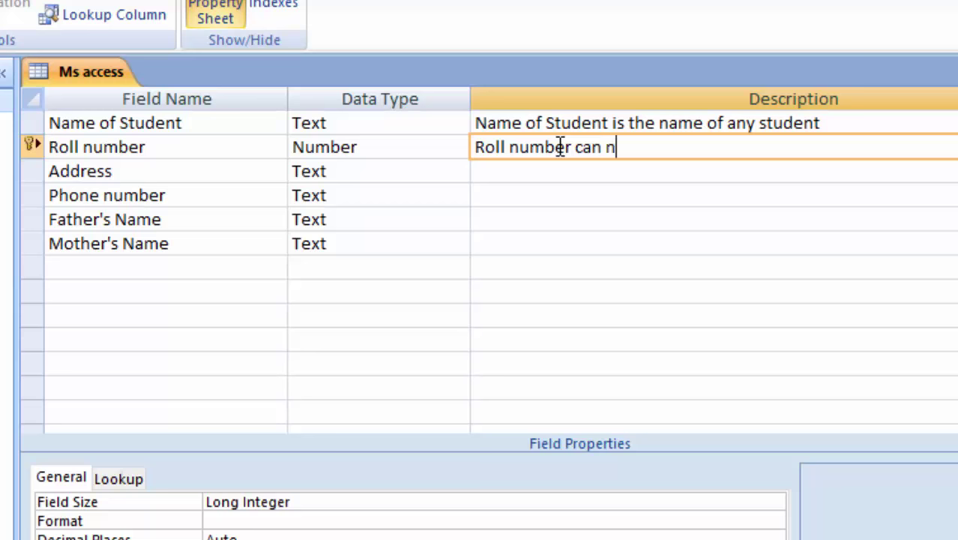
pyautogui.write('ot be ')
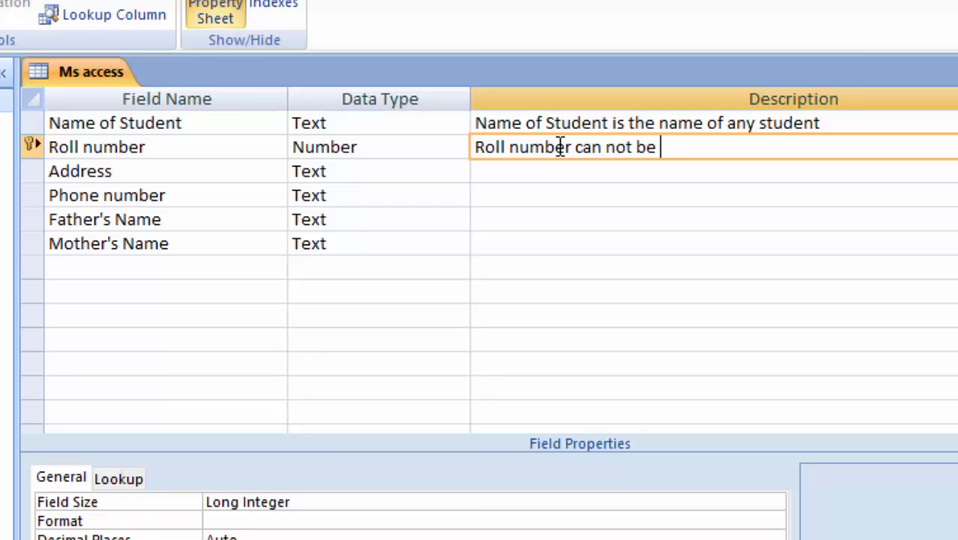
pyautogui.write('sam')
pyautogui.write('e')
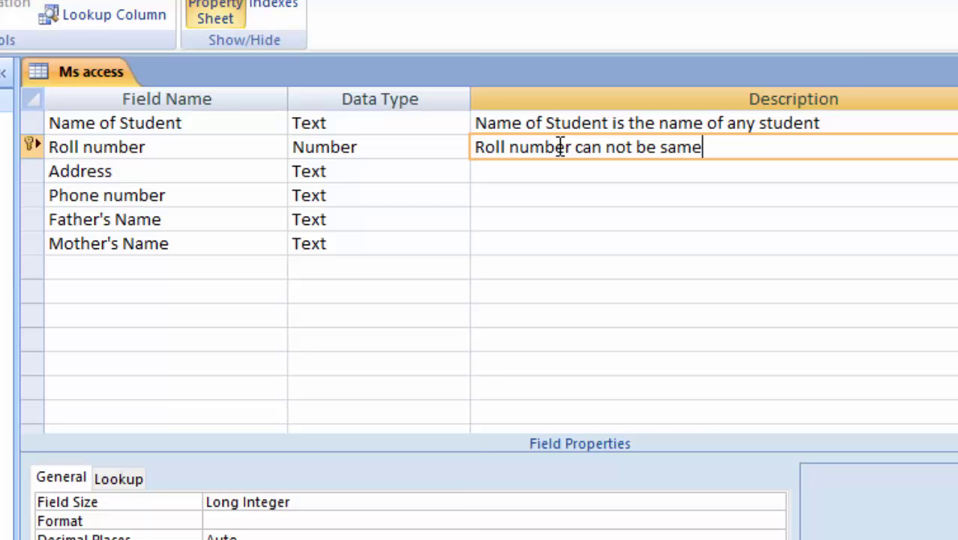
pyautogui.write(' in on')
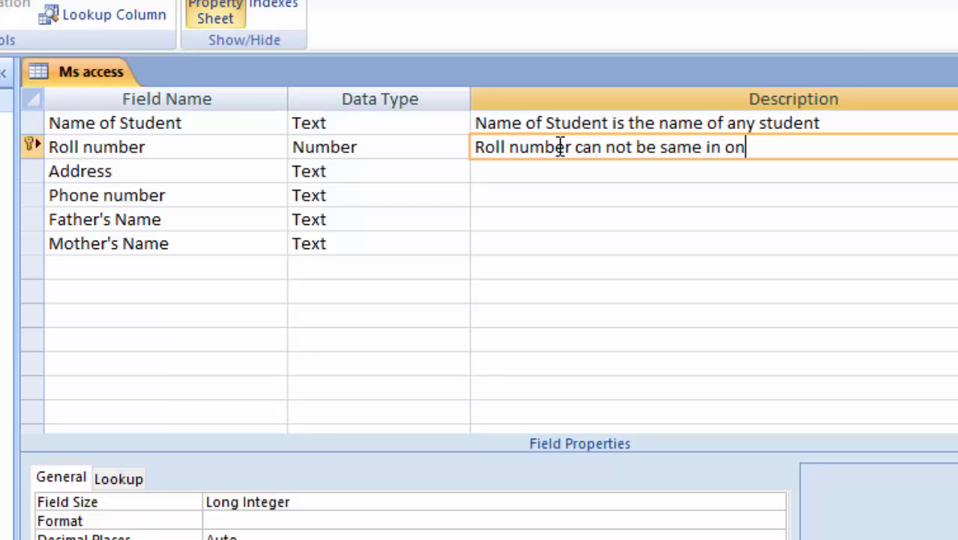
pyautogui.write('e ca')
pyautogui.press('BackSpace')
pyautogui.write('lass')
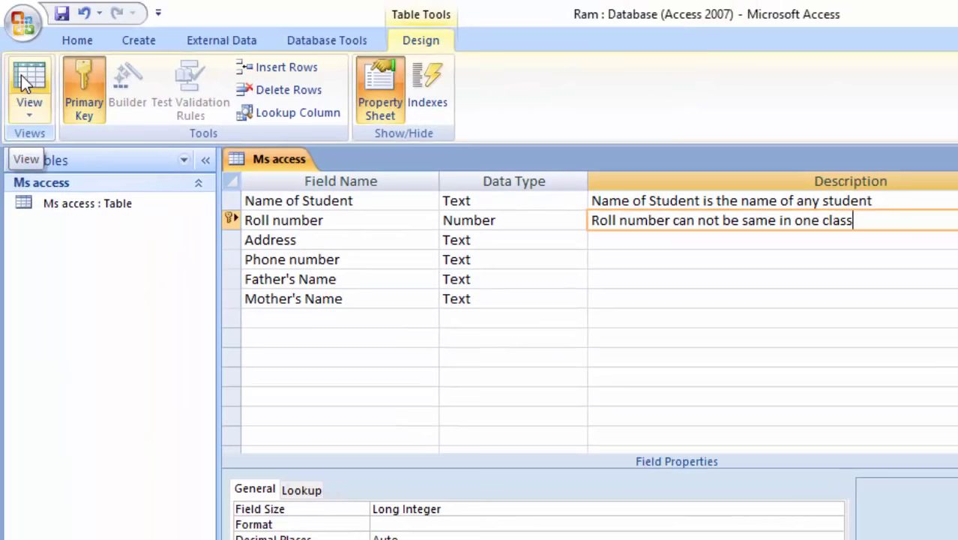
# Save the table in Datasheet View and autofit the Father's Name, Mother's Name, Phone number and Name of Student columns.
pyautogui.click(21, 75)
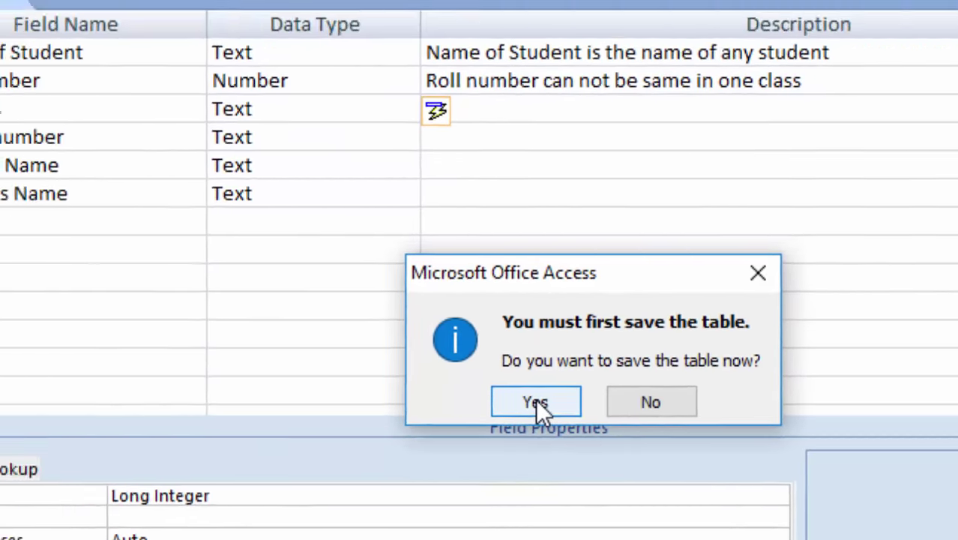
pyautogui.click(485, 385)
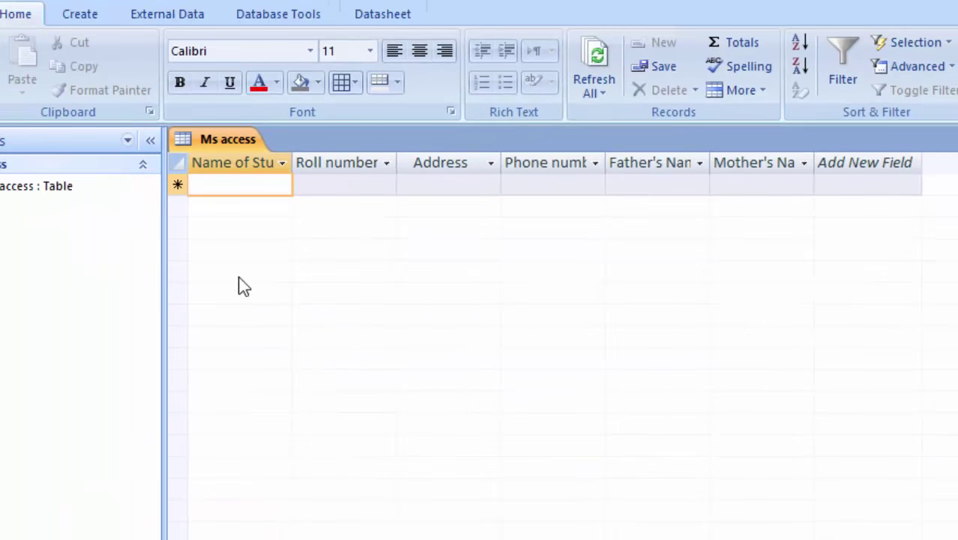
pyautogui.doubleClick(709, 163)
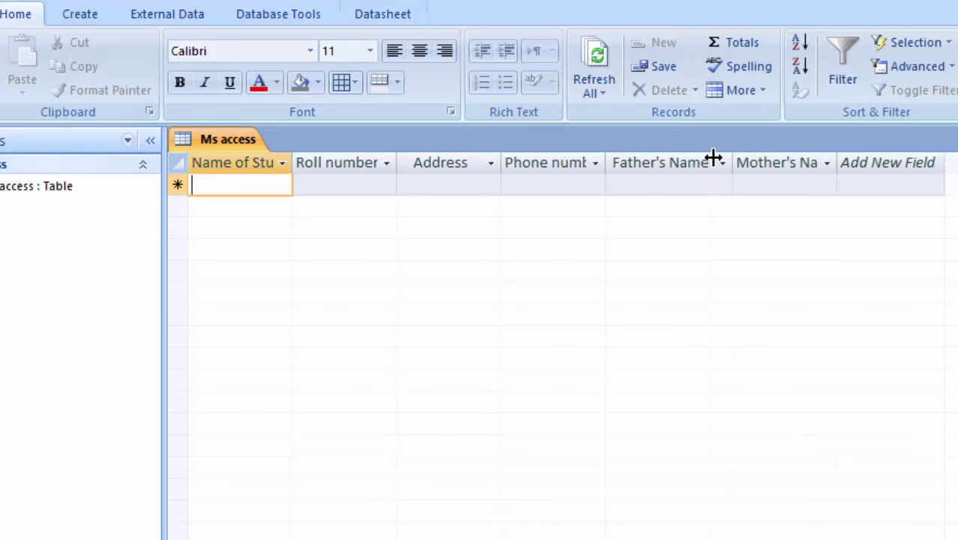
pyautogui.doubleClick(836, 161)
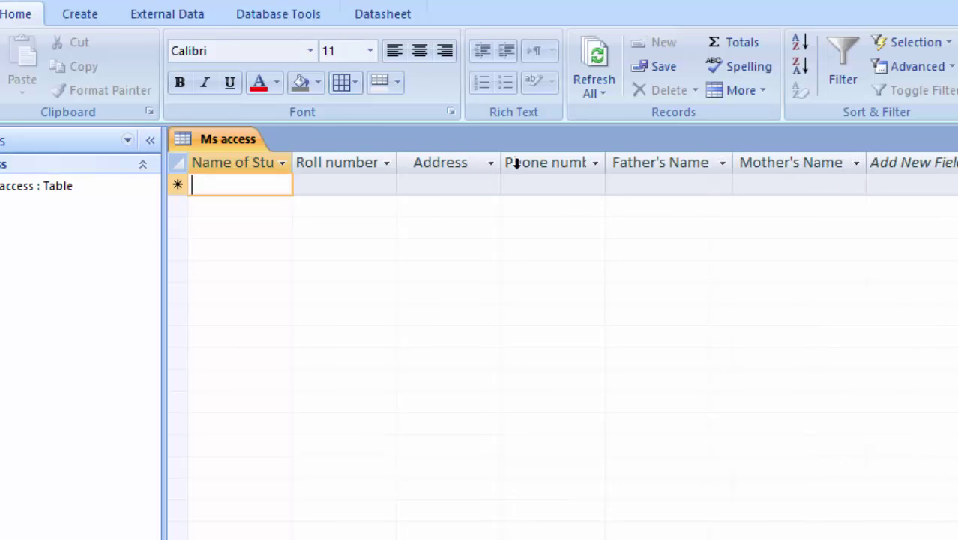
pyautogui.doubleClick(608, 166)
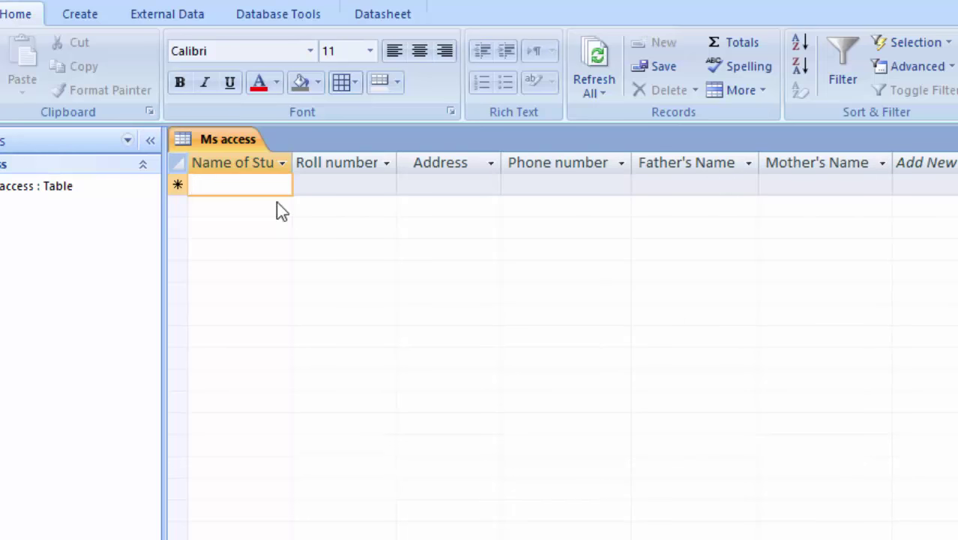
pyautogui.doubleClick(293, 160)
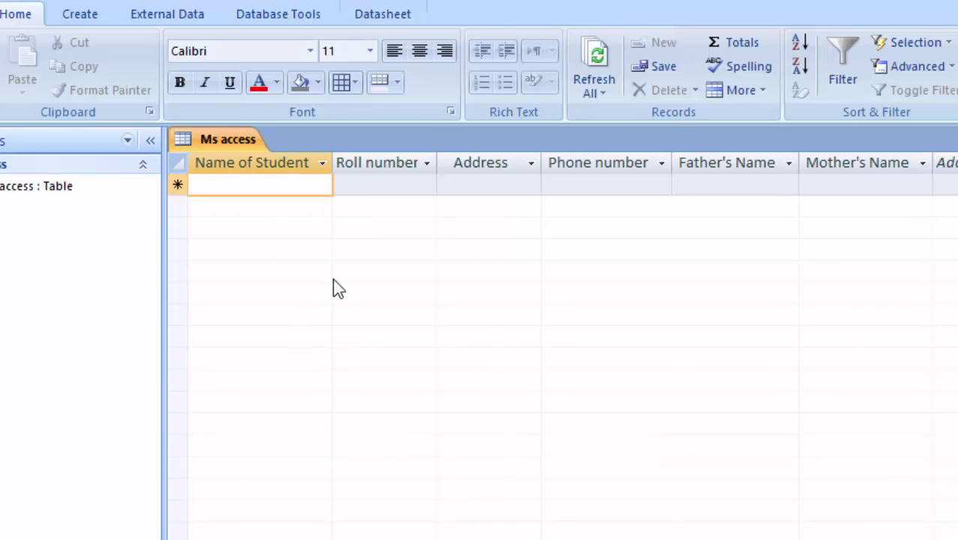
pyautogui.click(214, 162)
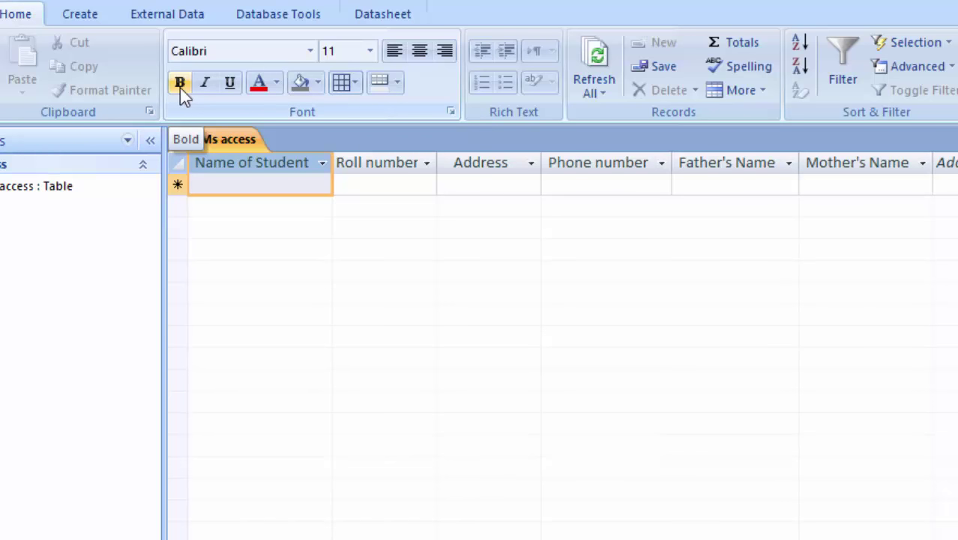
# Make the datasheet text bold at font size 16.
pyautogui.click(180, 86)
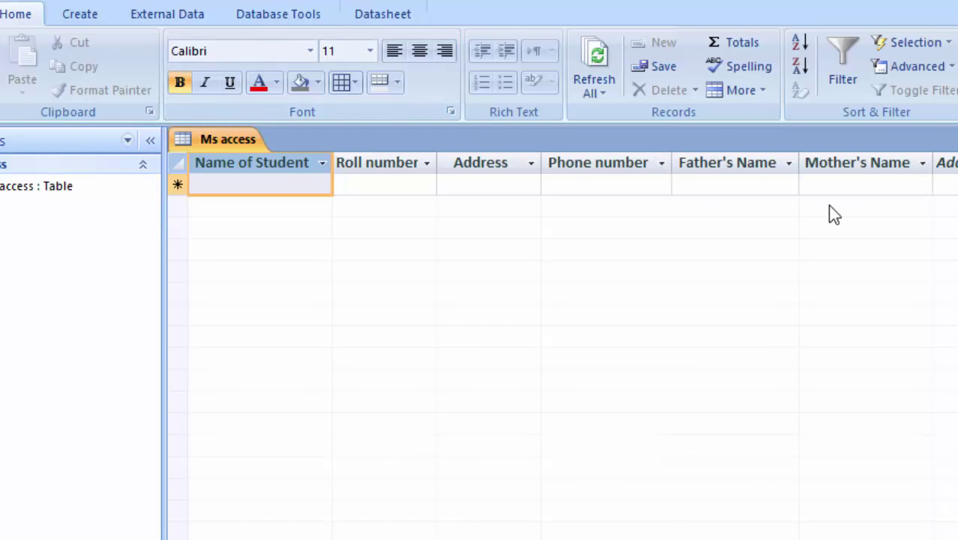
pyautogui.click(370, 52)
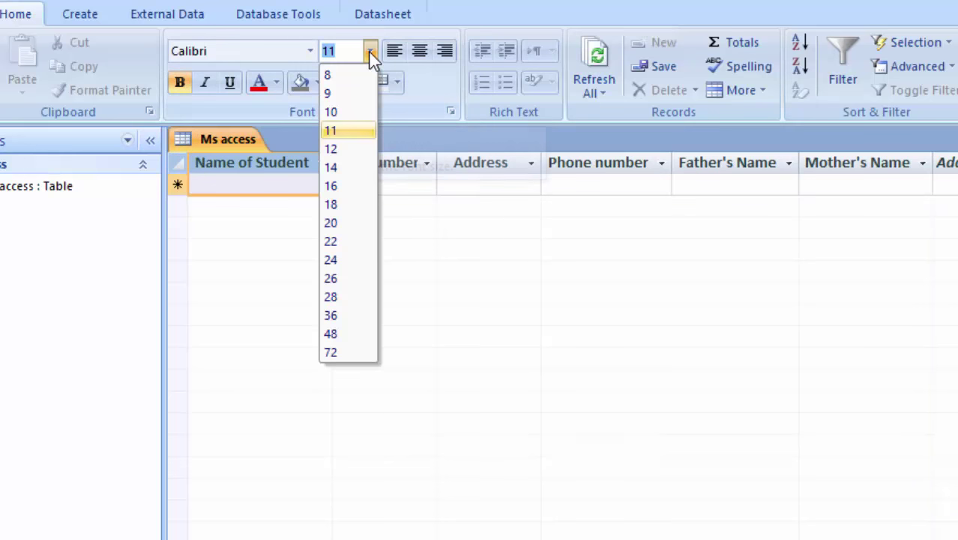
pyautogui.click(330, 186)
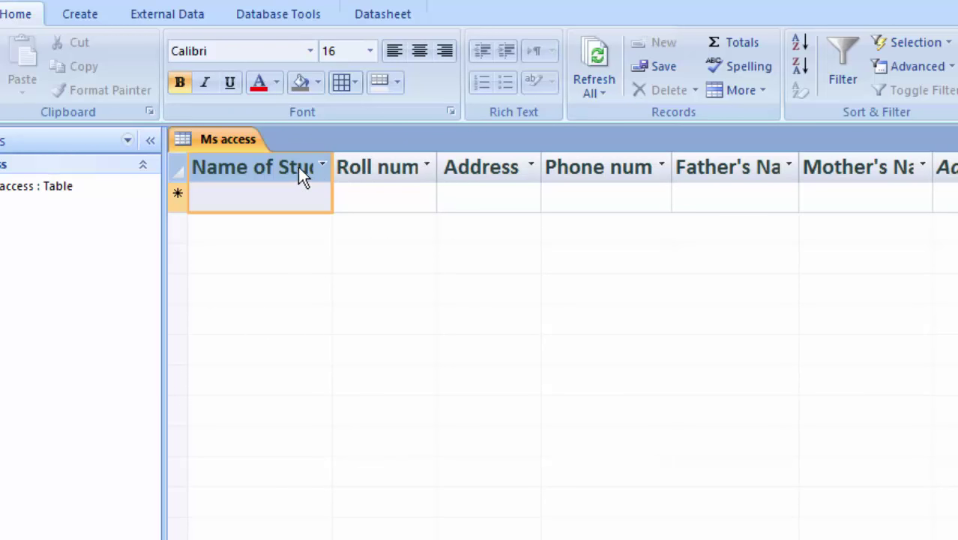
# Autofit the Name of Student, Roll number, Phone number, Father's Name and Mother's Name columns.
pyautogui.doubleClick(332, 167)
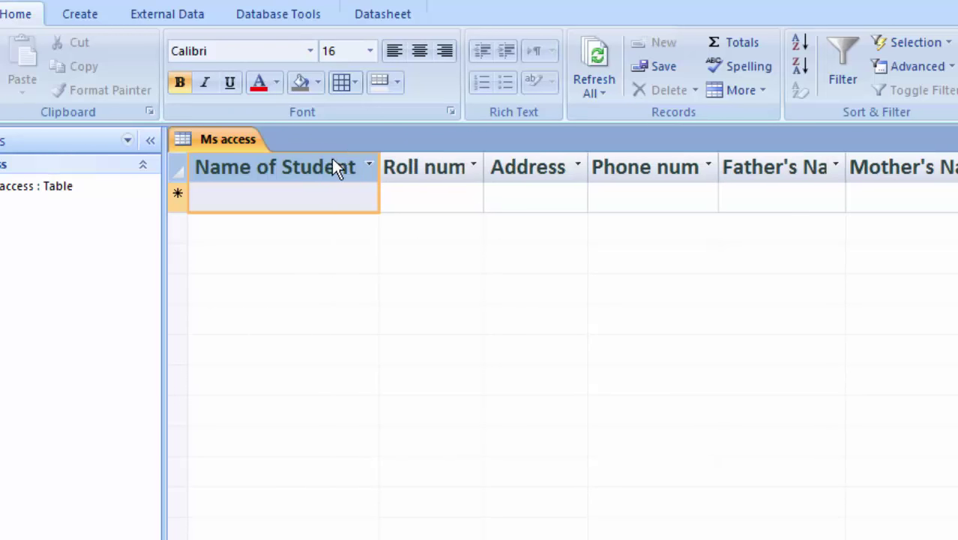
pyautogui.moveTo(488, 159); pyautogui.dragTo(487, 159)
pyautogui.doubleClick(488, 159)
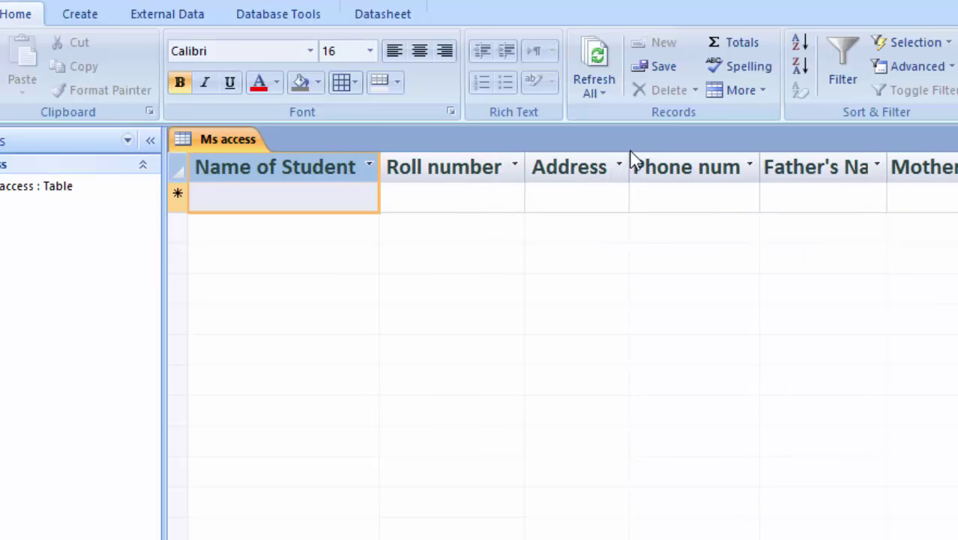
pyautogui.doubleClick(760, 159)
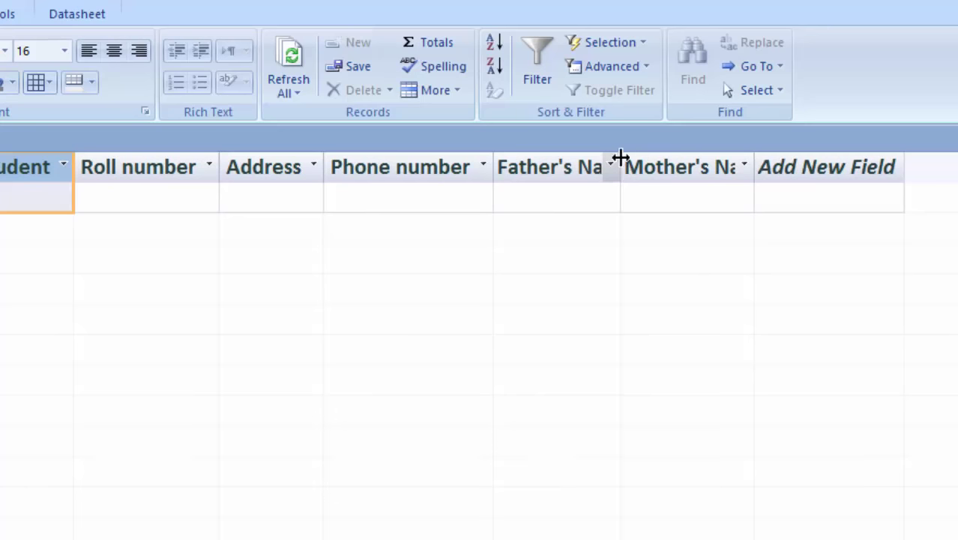
pyautogui.doubleClick(621, 157)
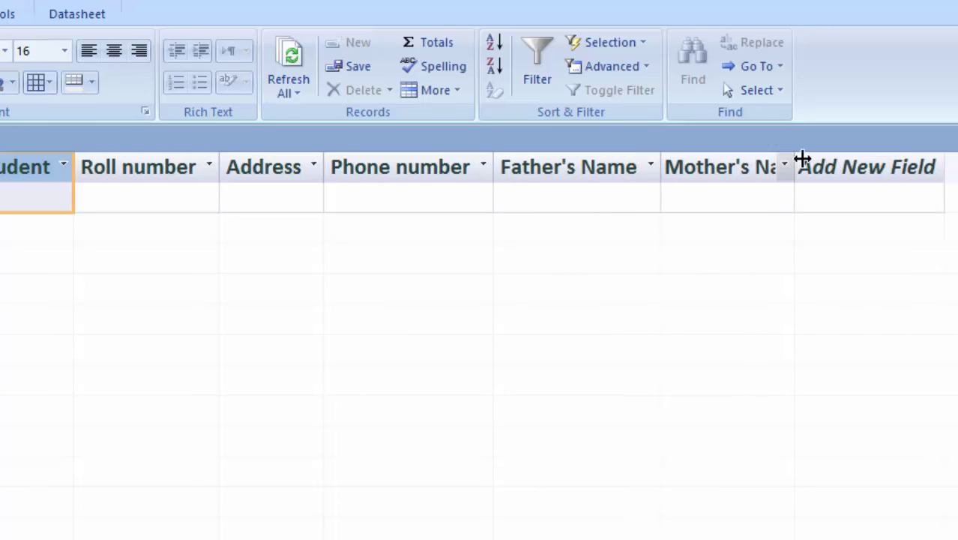
pyautogui.doubleClick(796, 159)
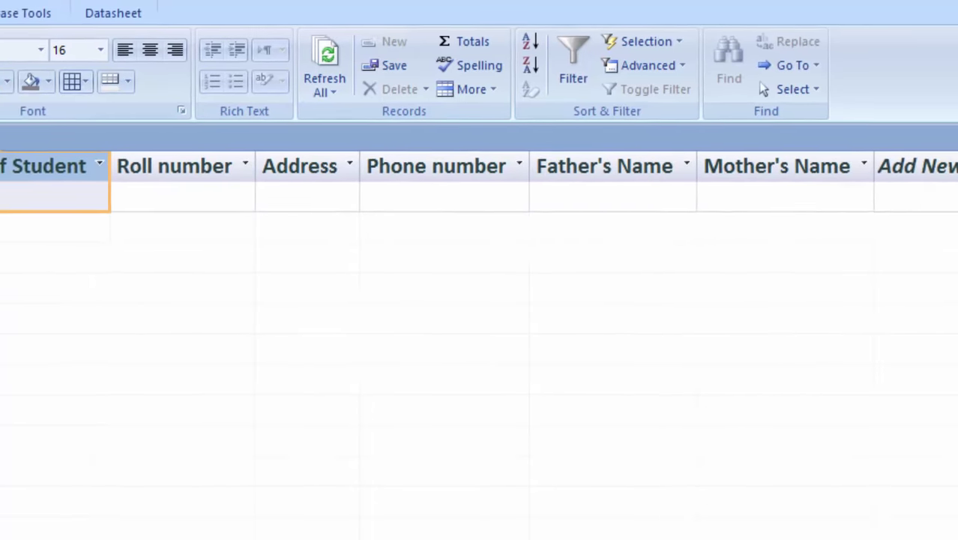
# Enter the first student's name, roll number 1 and address, widening the Address column.
pyautogui.click(71, 191)
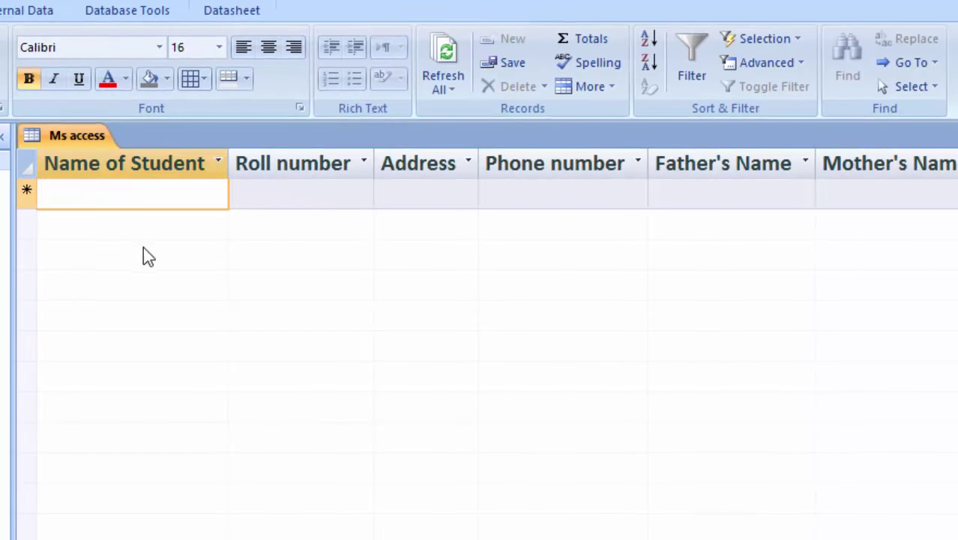
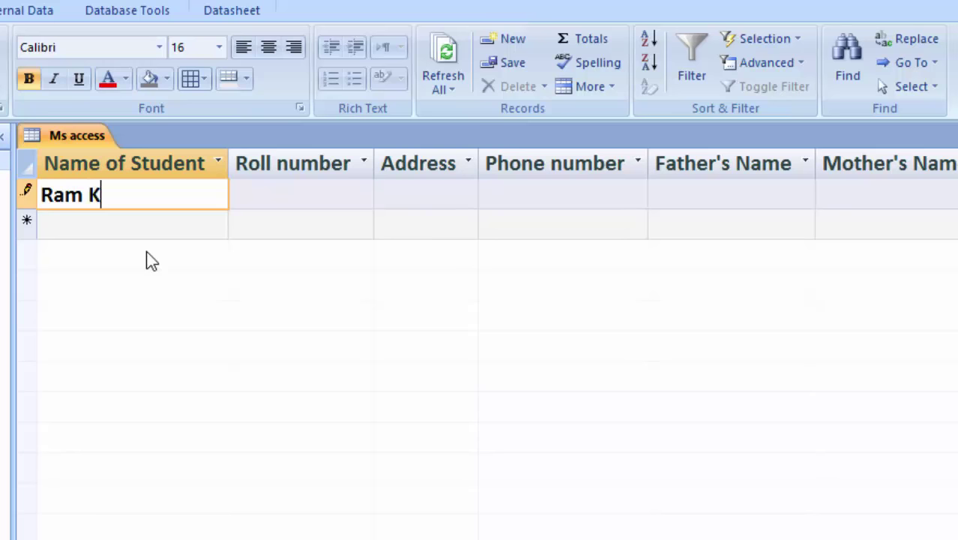
pyautogui.press('Tab')
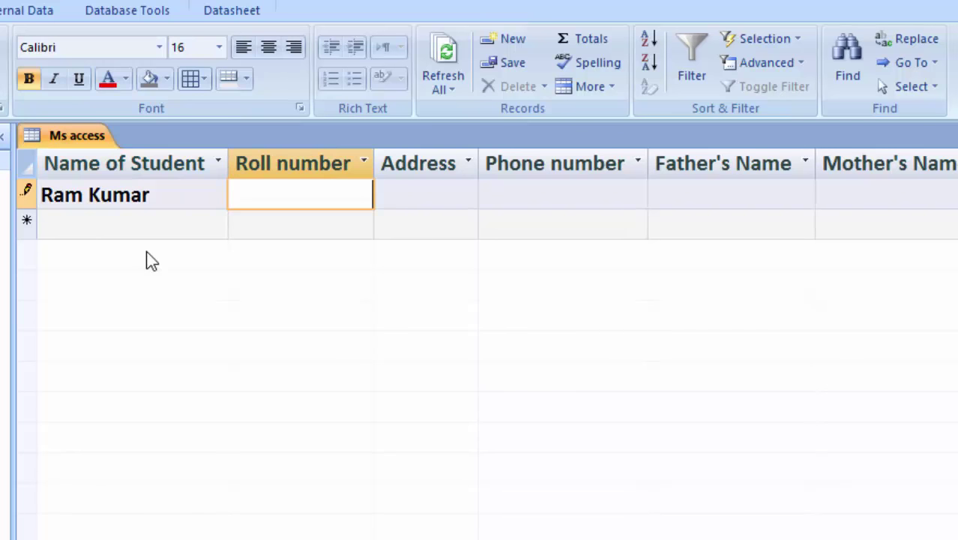
pyautogui.write('1')
pyautogui.press('Tab')
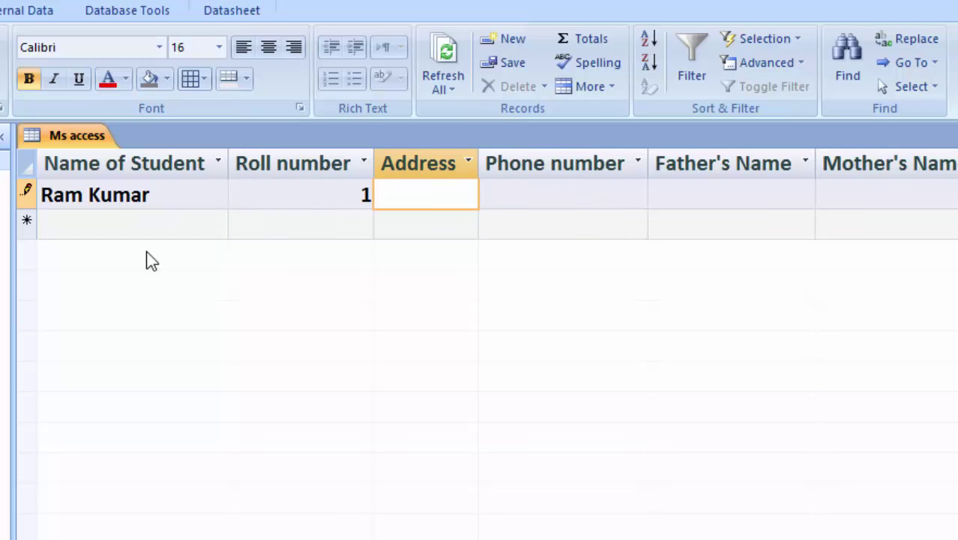
pyautogui.write('New cio')
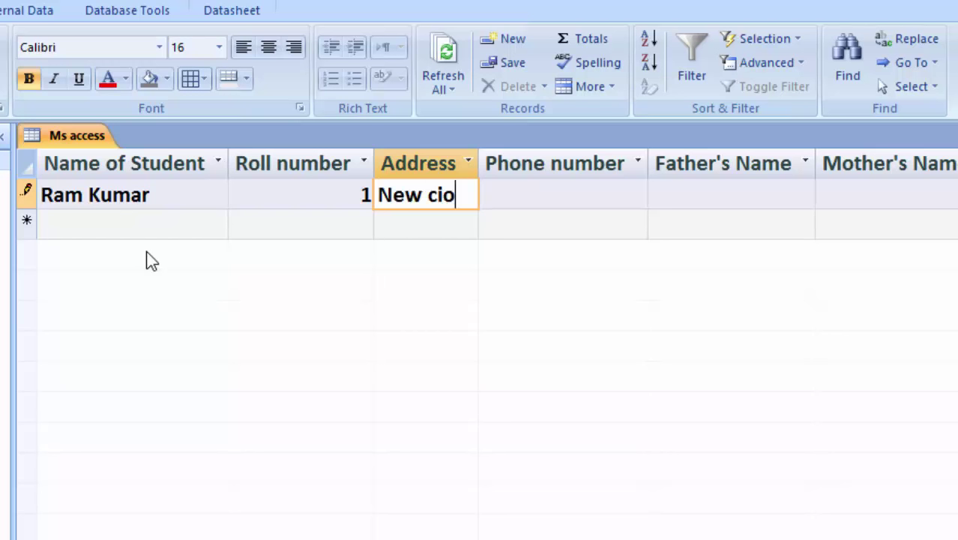
pyautogui.press('BackSpace')
pyautogui.press('BackSpace')
pyautogui.write('ol')
pyautogui.write('ony De')
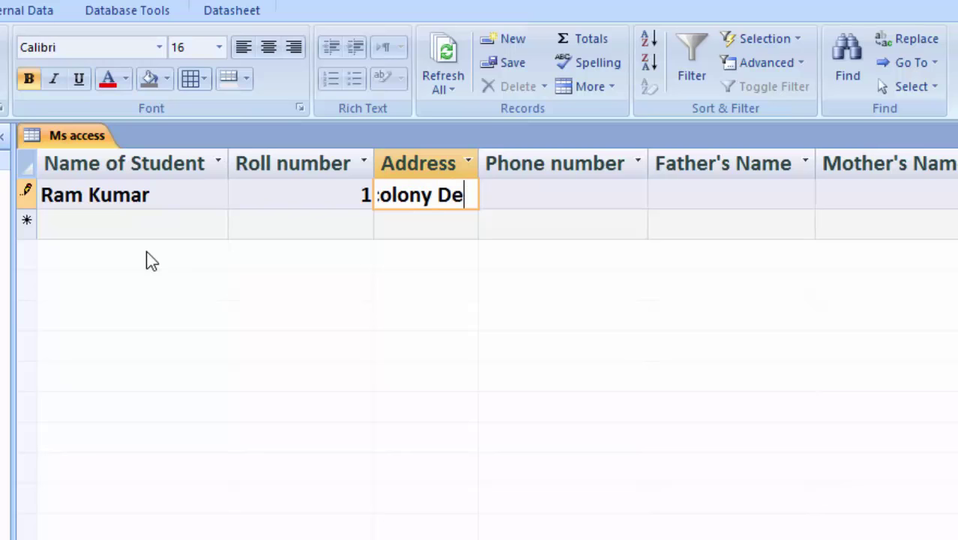
pyautogui.write('oria')
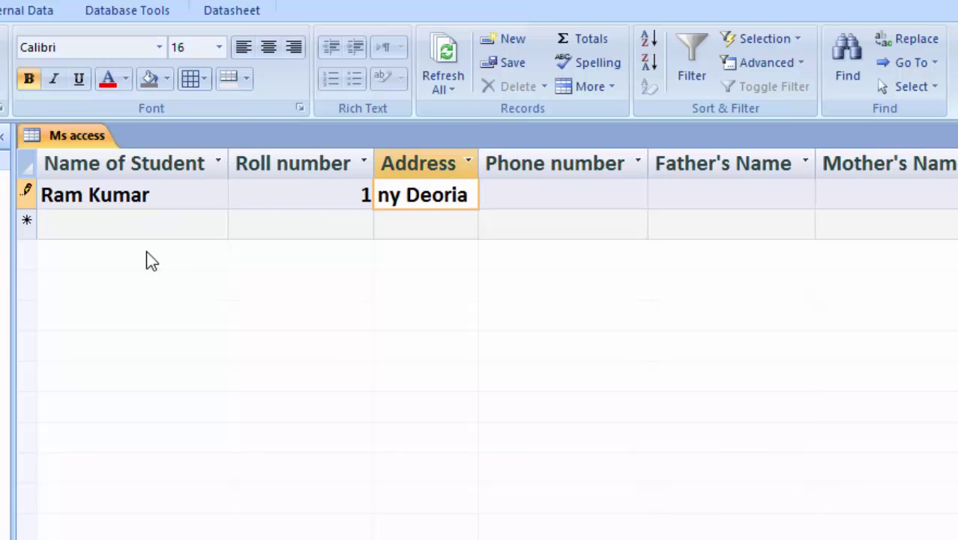
pyautogui.press('Tab')
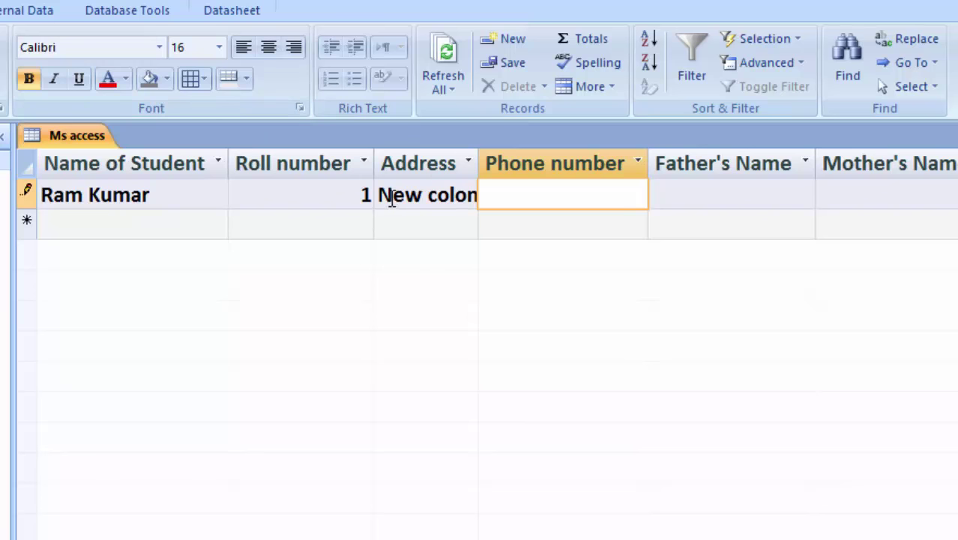
pyautogui.moveTo(478, 160); pyautogui.dragTo(576, 216)
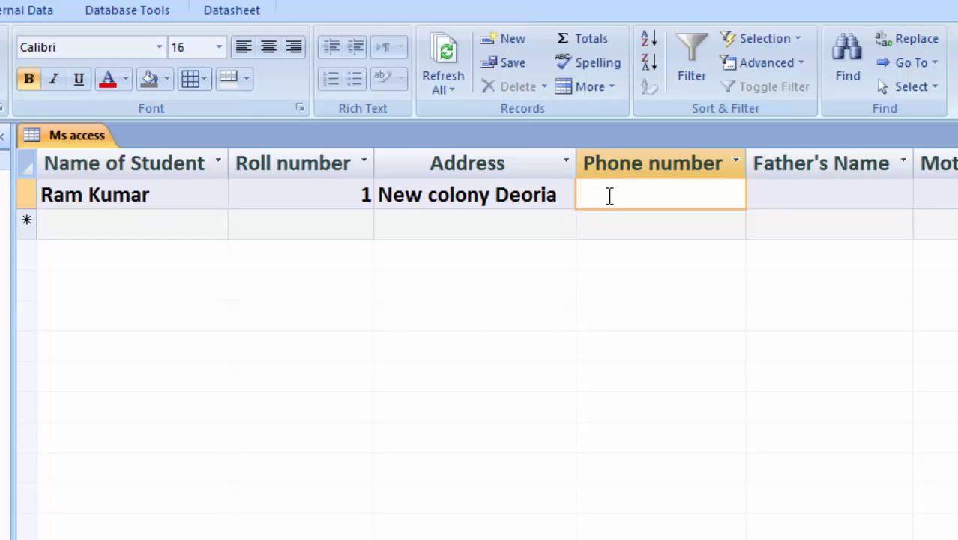
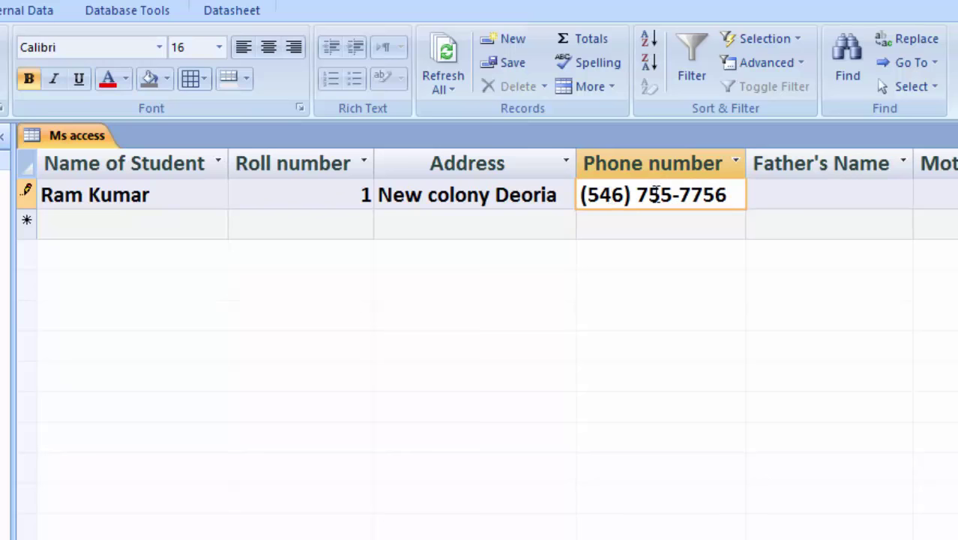
# Add the student's phone number and the father's and mother's names, then save the record.
pyautogui.click(802, 191)
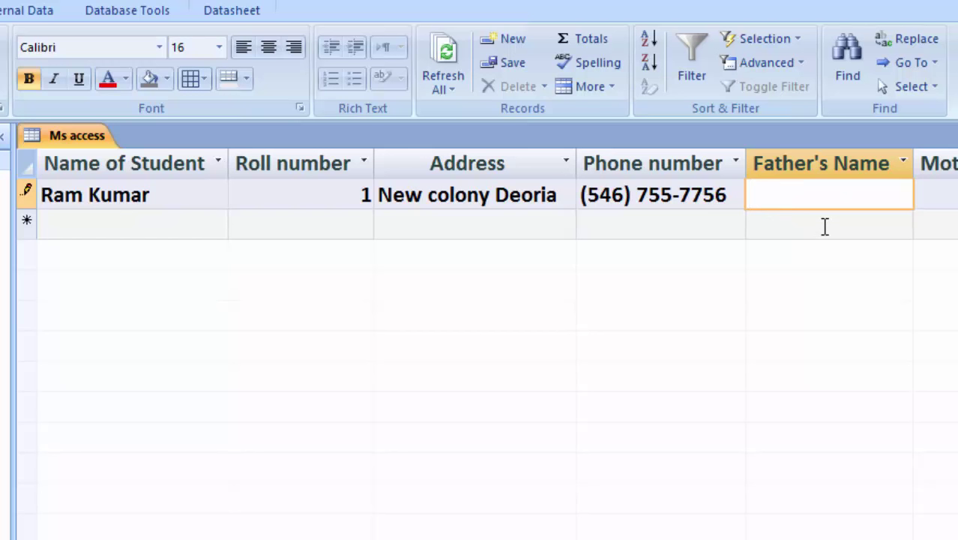
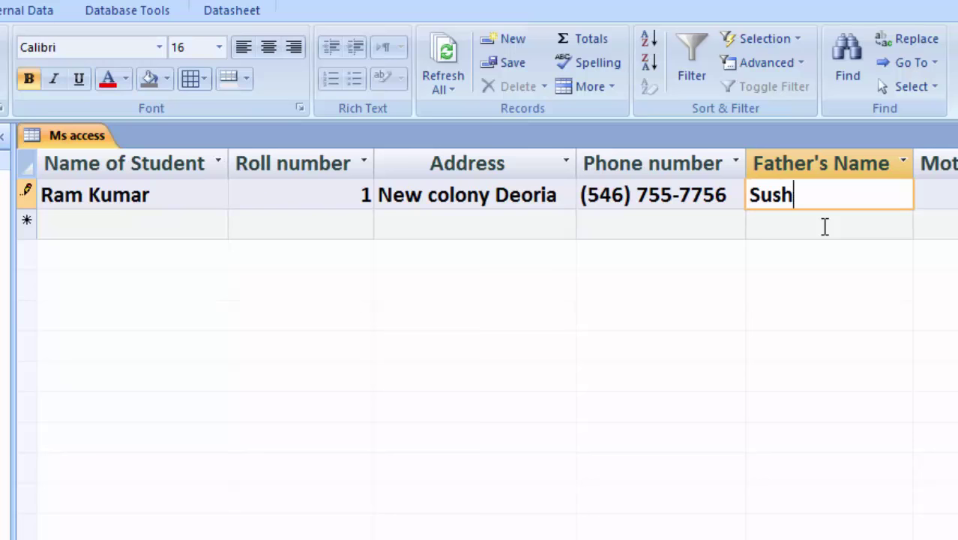
pyautogui.press('Tab')
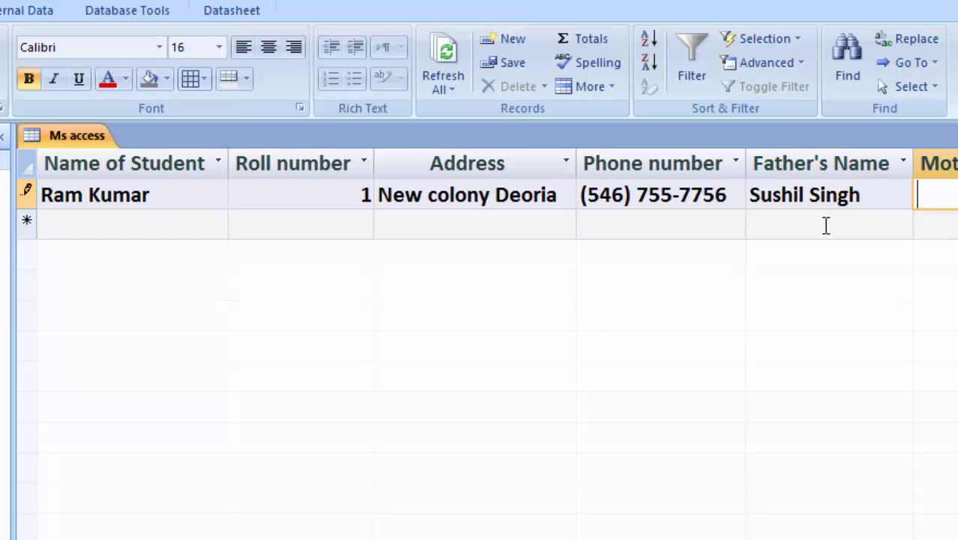
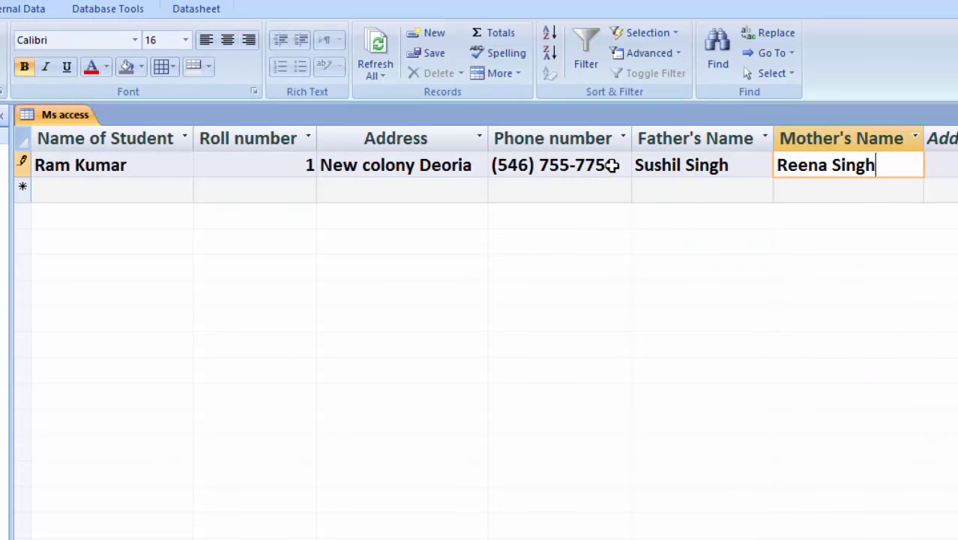
pyautogui.click(116, 189)
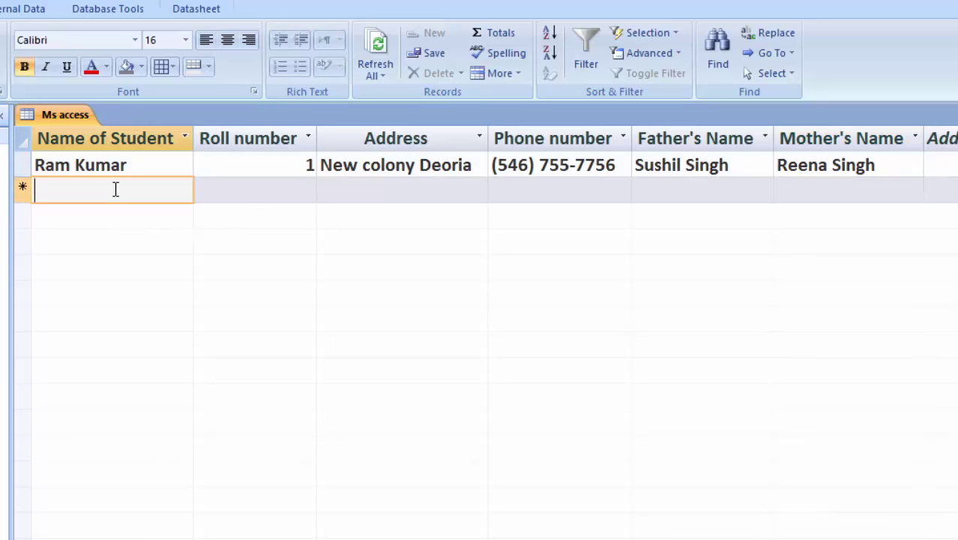
# Enter a second student's name, roll number 1 and address in the new row.
pyautogui.write('Ava')
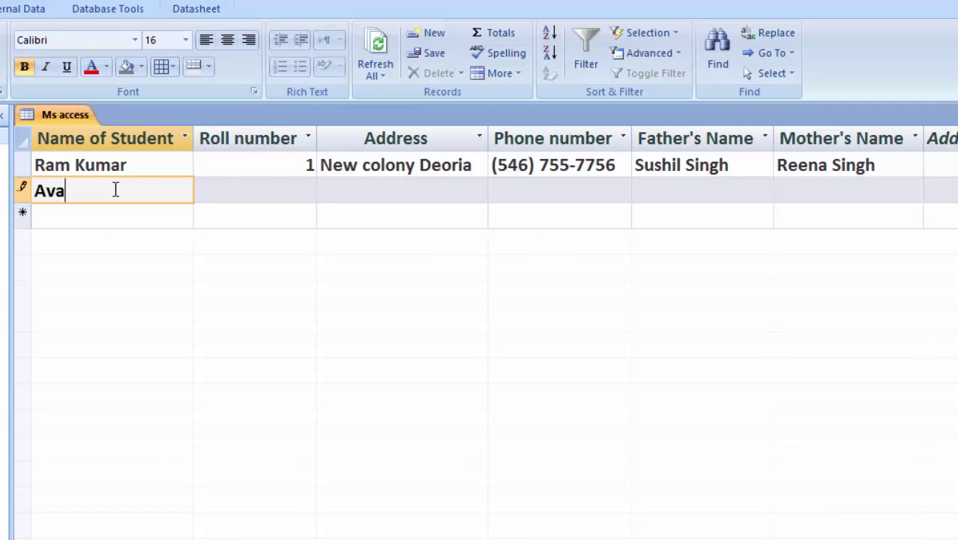
pyautogui.write('nish')
pyautogui.press('Tab')
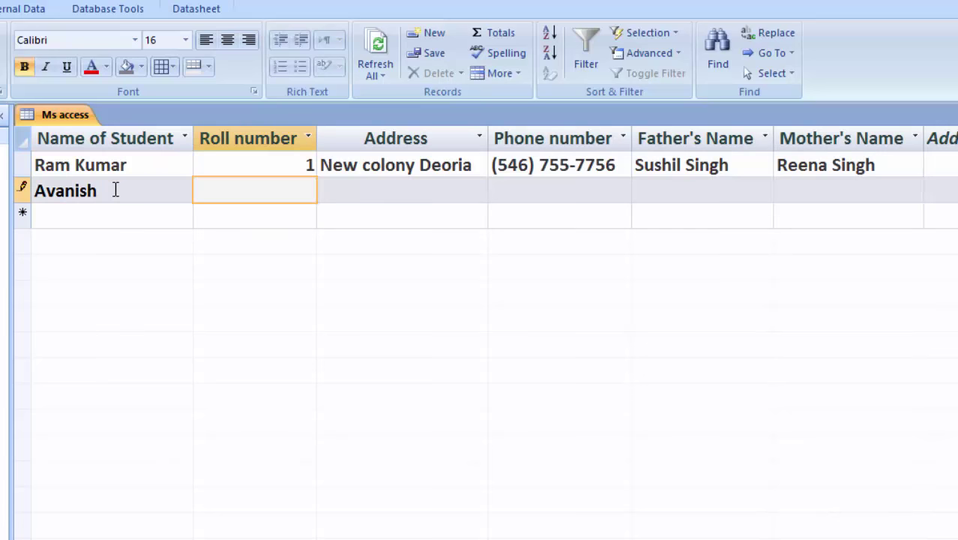
pyautogui.write('1')
pyautogui.press('Tab')
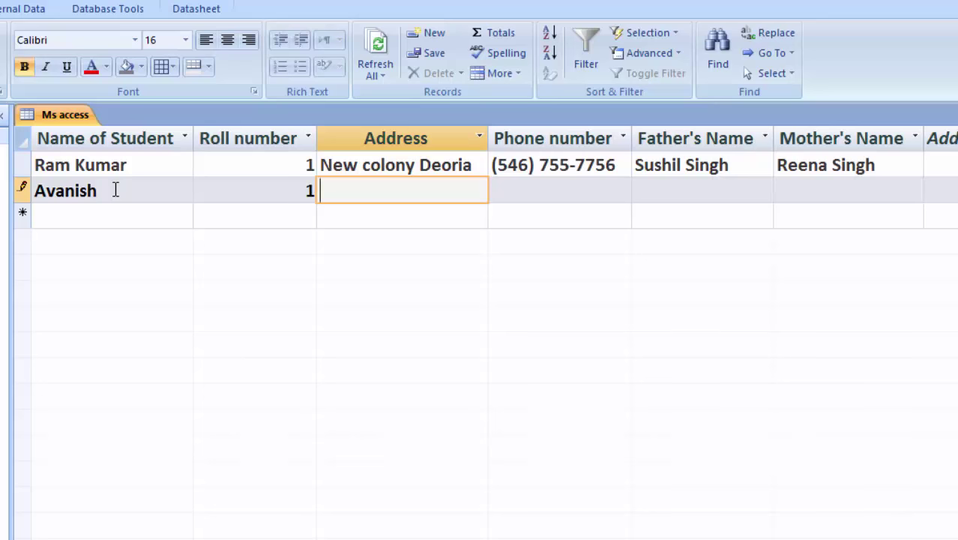
pyautogui.write('Rag')
pyautogui.write('hav N')
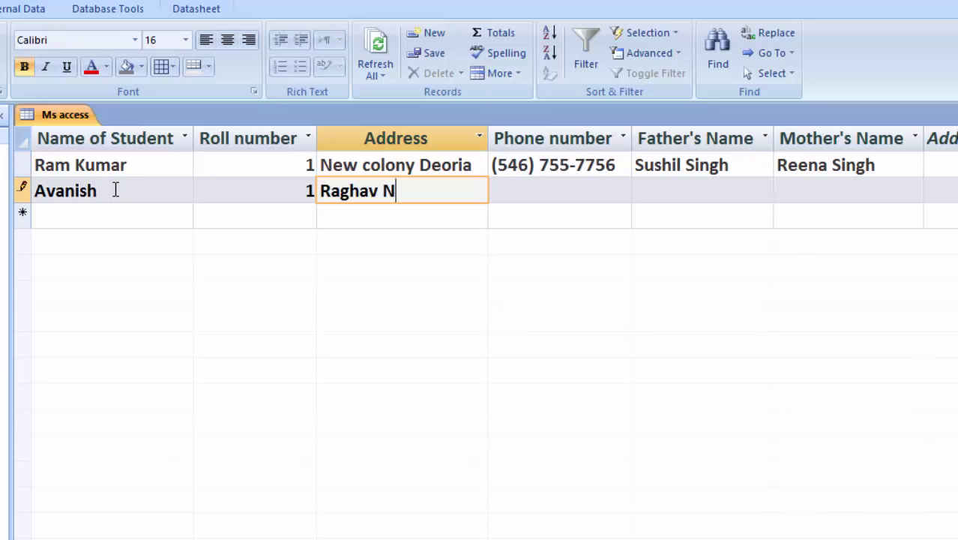
pyautogui.write('agar ')
pyautogui.write('Deor')
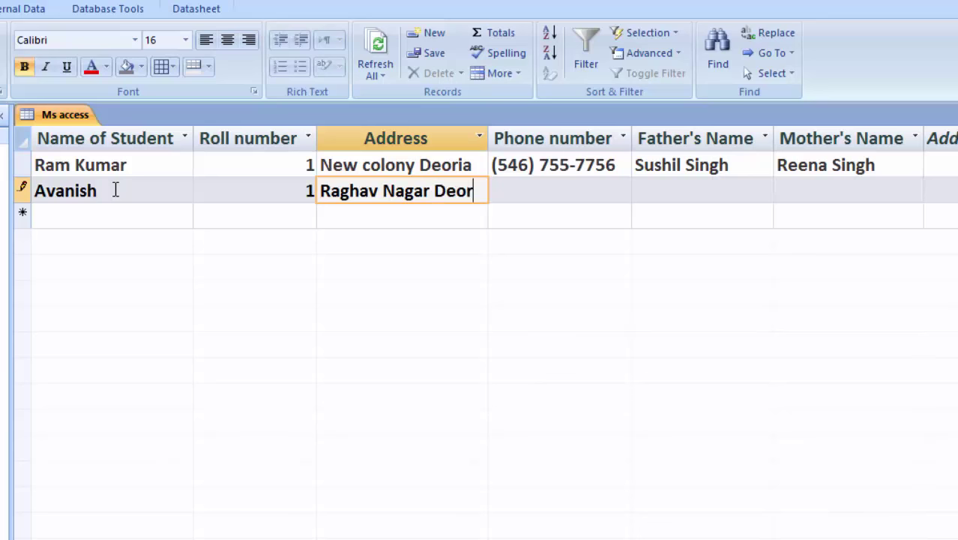
pyautogui.write('ia')
pyautogui.press('Tab')
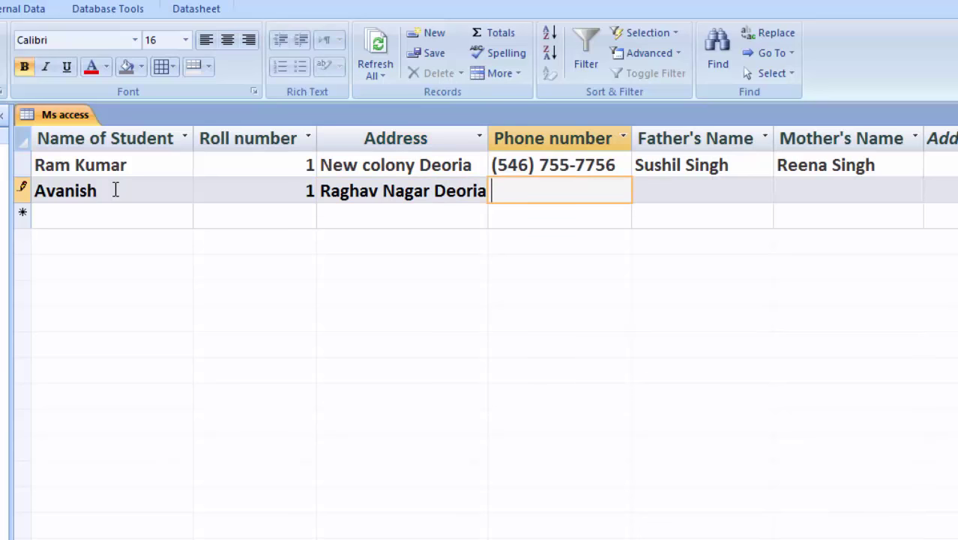
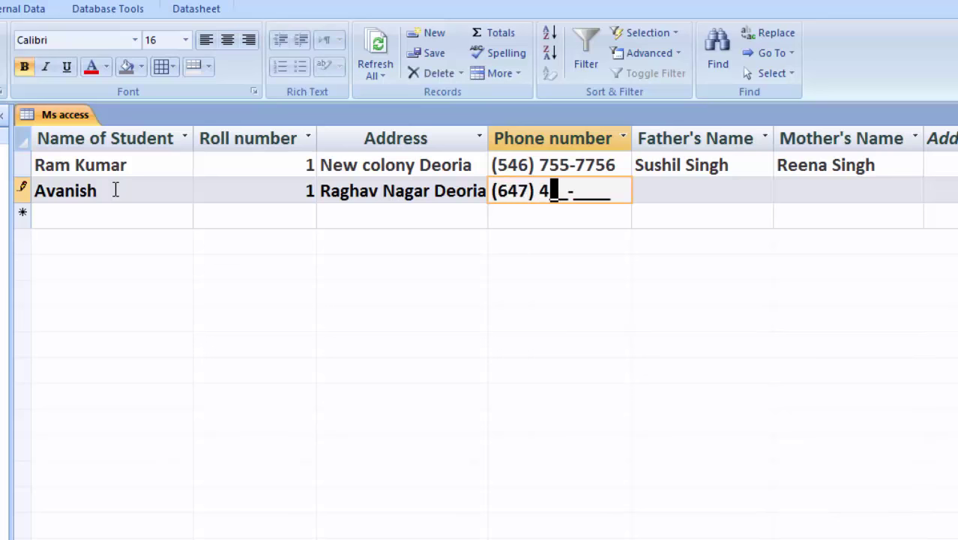
# Fill in the second student's phone number and parents' names, then try saving the record.
pyautogui.press('Tab')
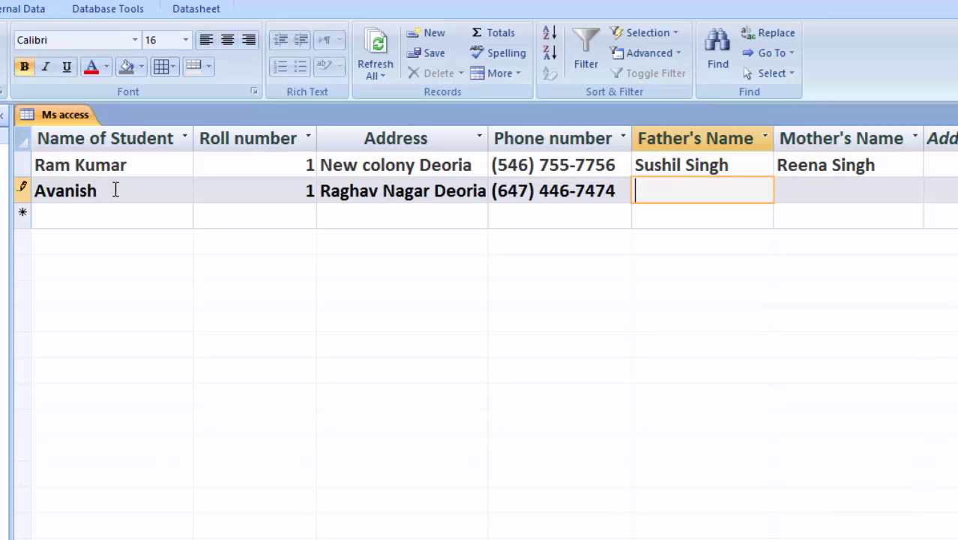
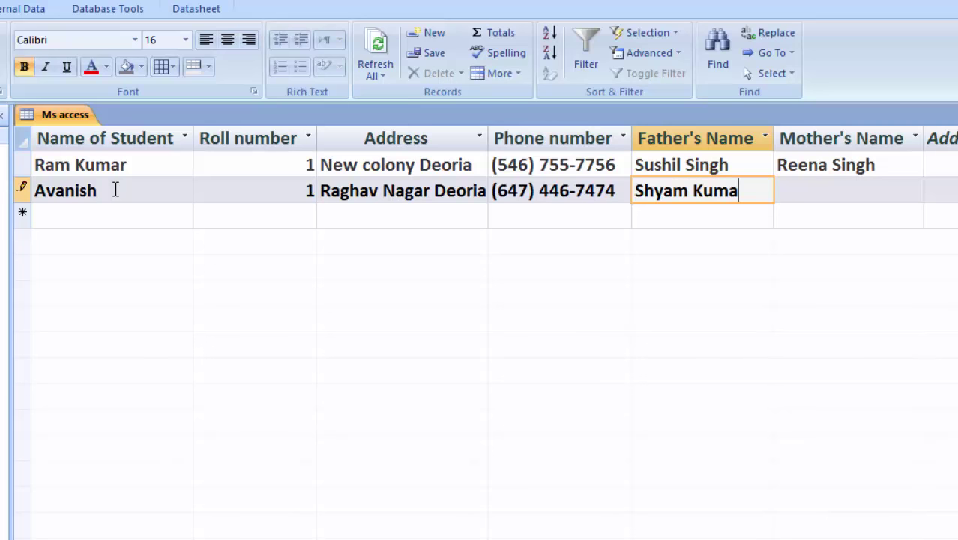
pyautogui.press('Tab')
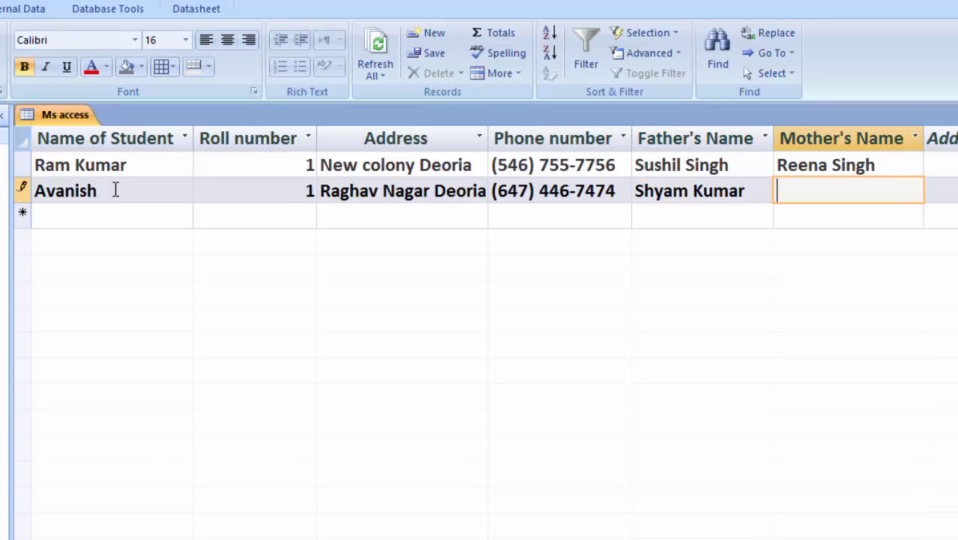
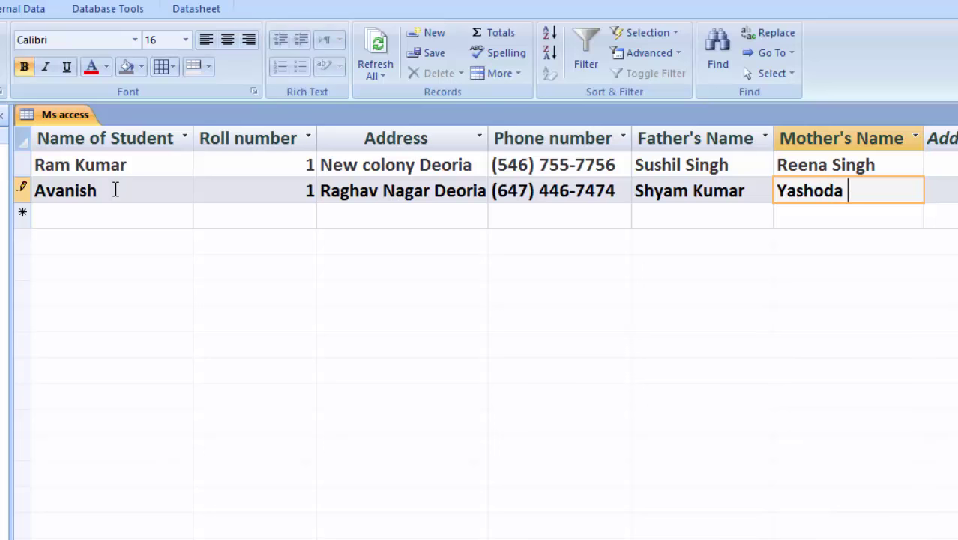
pyautogui.press('Return')
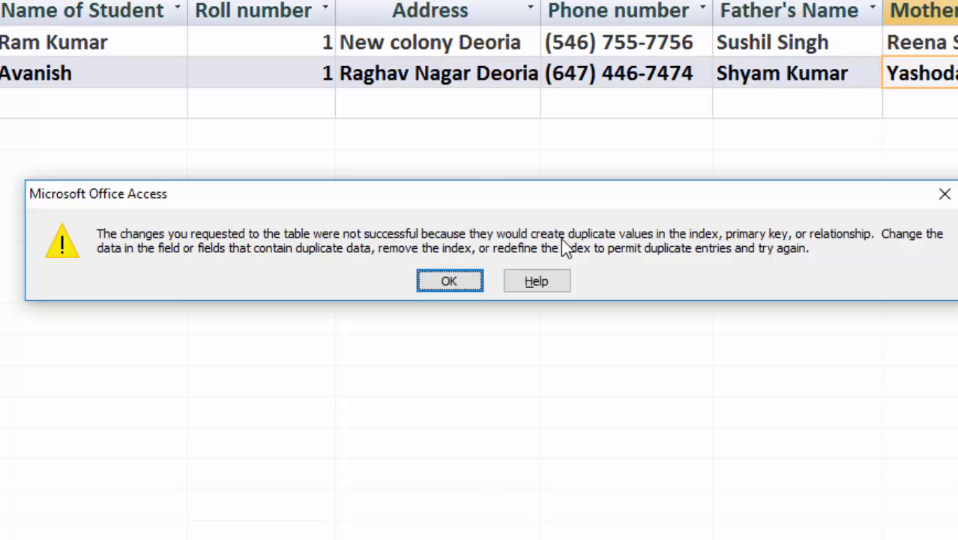
# Dismiss the duplicate-key error, change the second student's roll number to 2, and save the record.
pyautogui.click(479, 288)
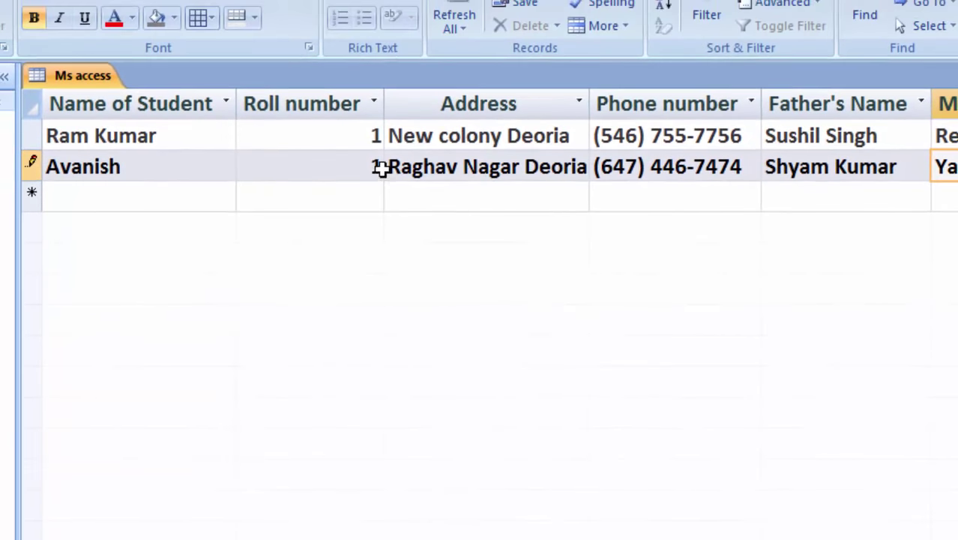
pyautogui.click(381, 166)
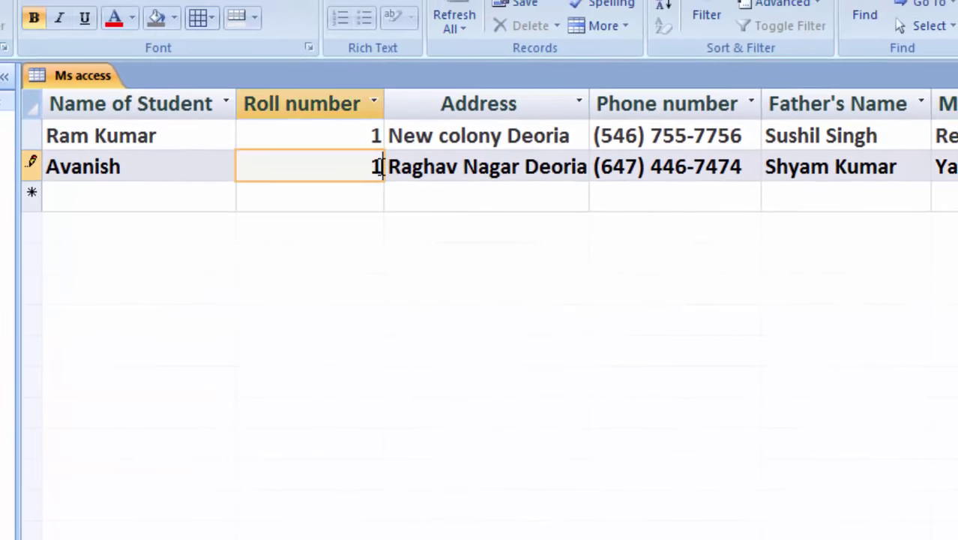
pyautogui.press('BackSpace')
pyautogui.write('2')
pyautogui.click(945, 167)
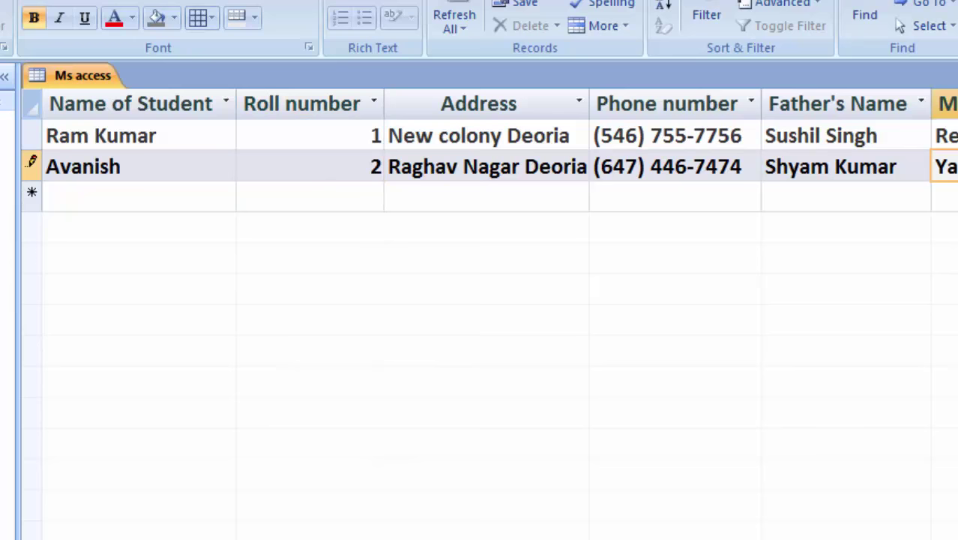
pyautogui.click(139, 197)
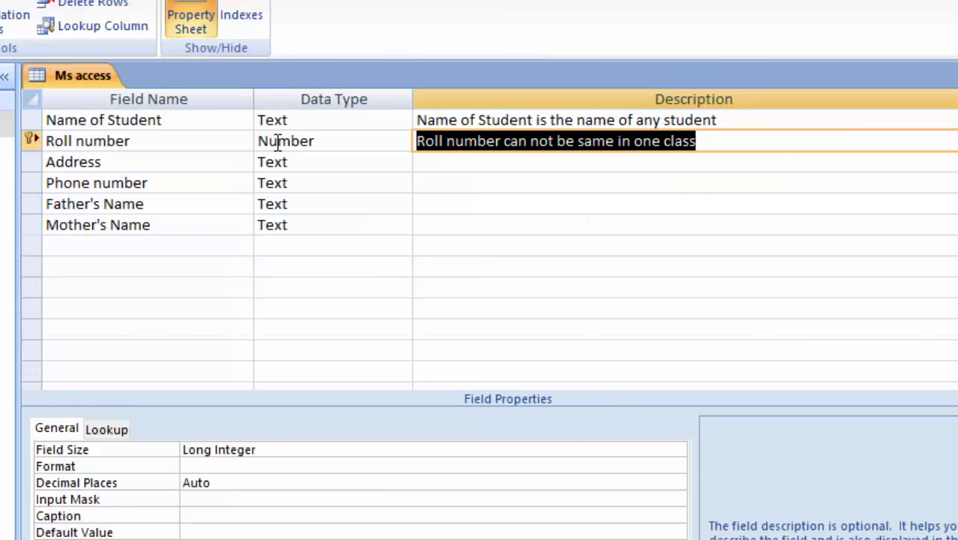
# Review the Name of Student data type options, leaving it as Text.
pyautogui.click(317, 123)
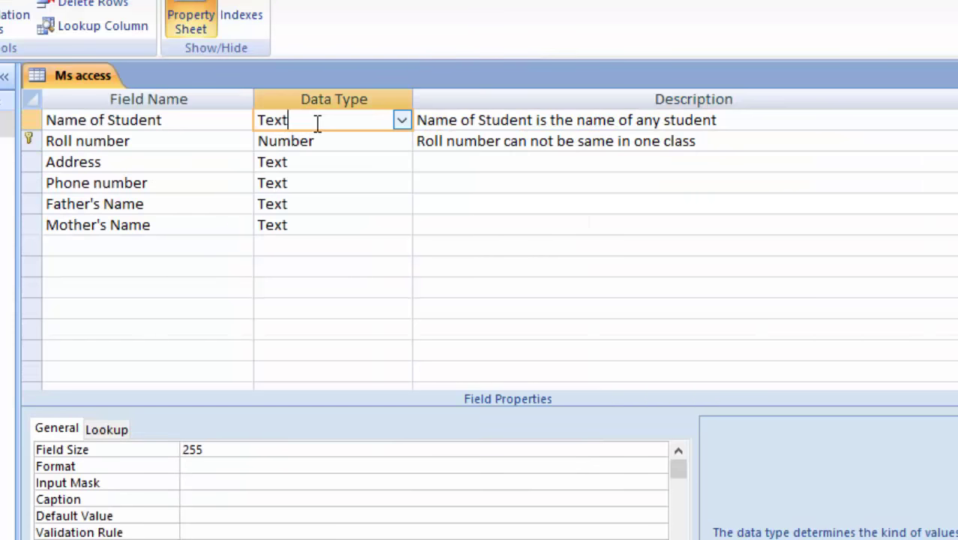
pyautogui.click(402, 120)
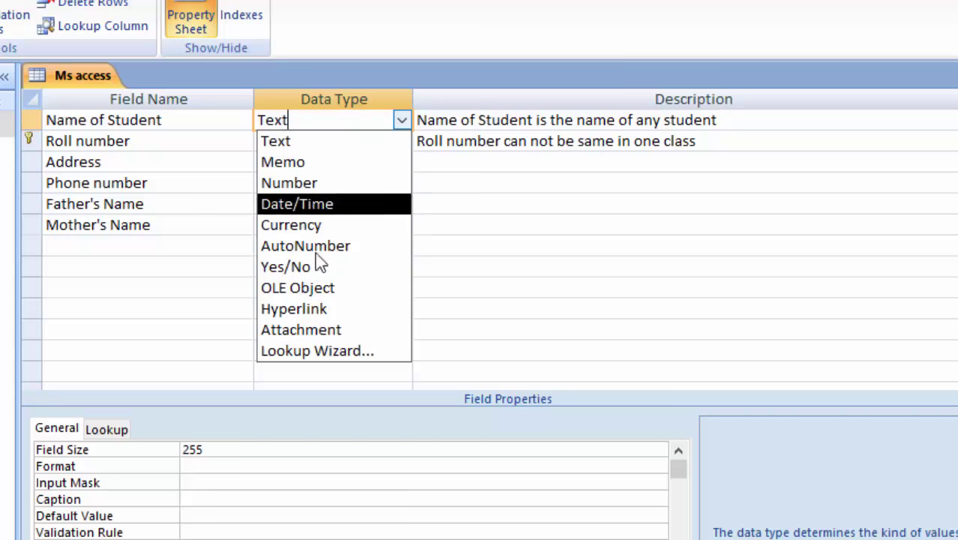
pyautogui.click(198, 324)
pyautogui.click(196, 293)
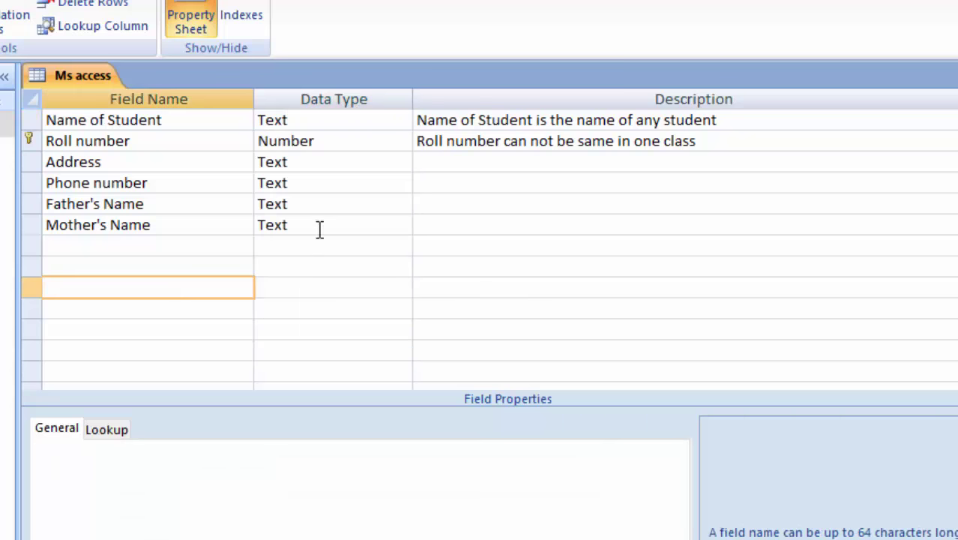
pyautogui.click(379, 123)
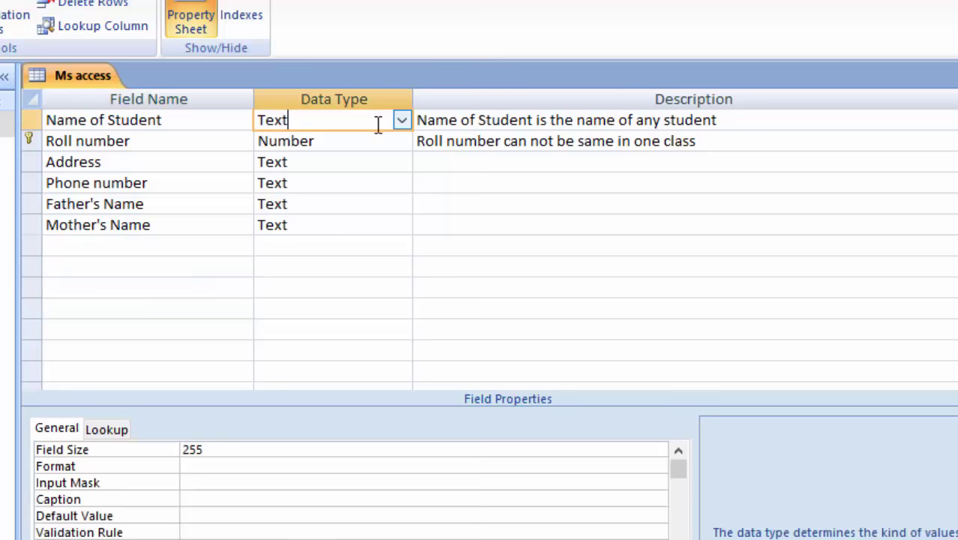
pyautogui.click(400, 121)
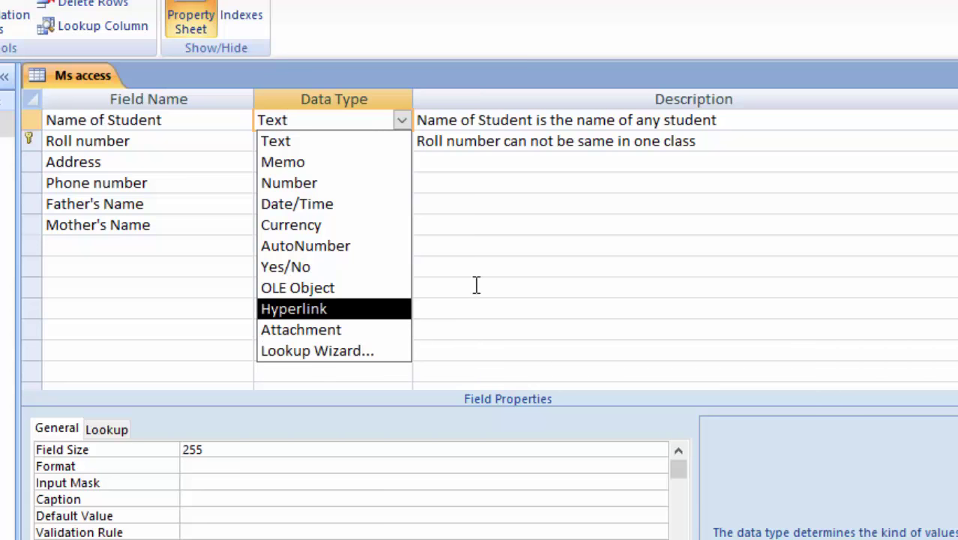
pyautogui.click(488, 266)
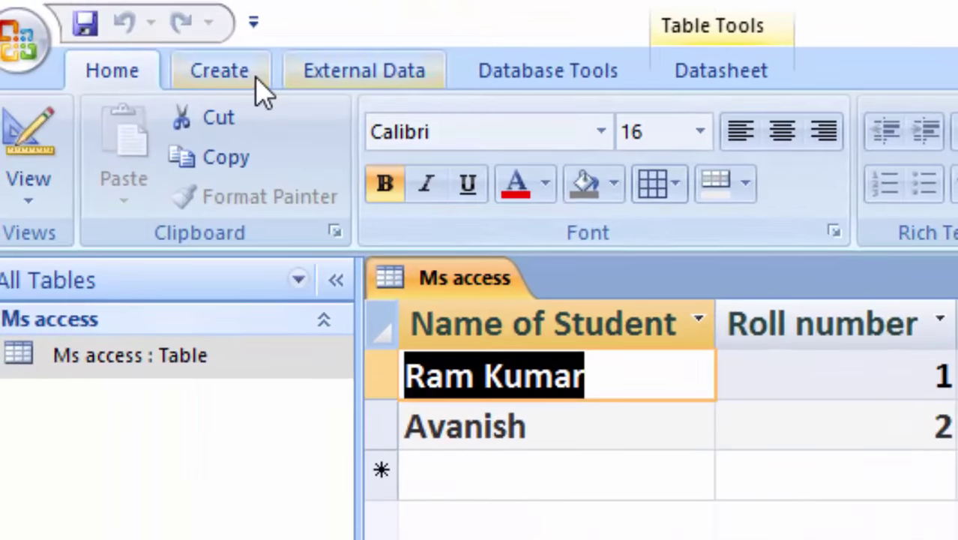
# Create a new blank table in Design View and name it Query in the save prompt.
pyautogui.click(126, 37)
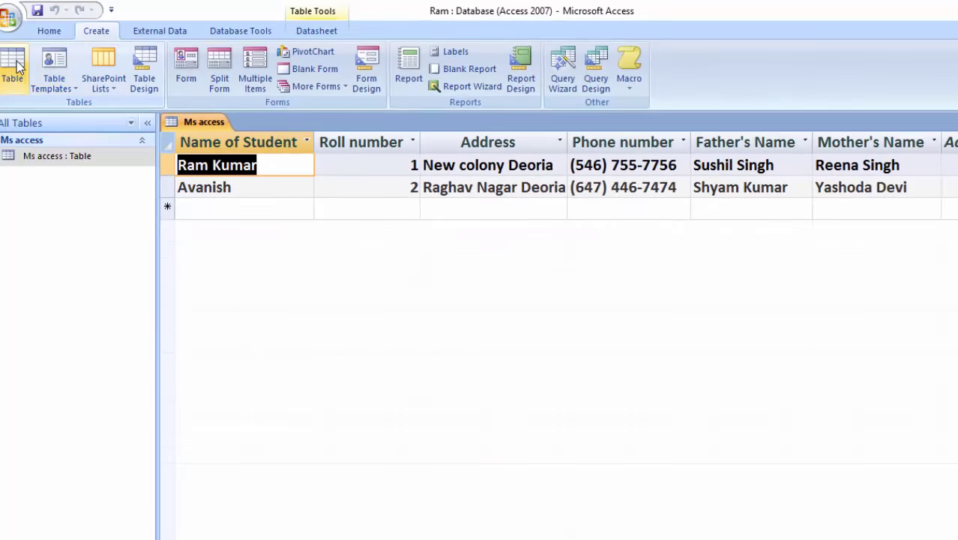
pyautogui.click(13, 69)
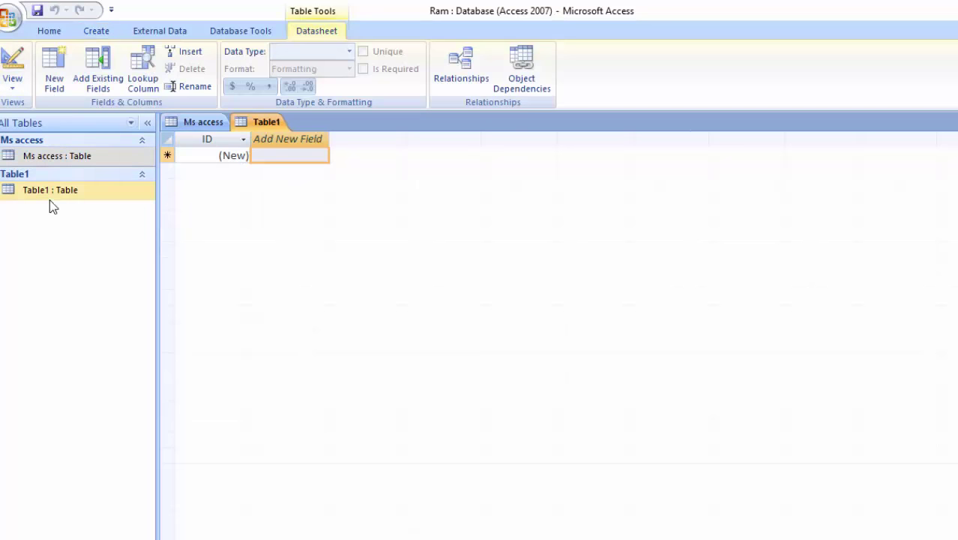
pyautogui.click(14, 84)
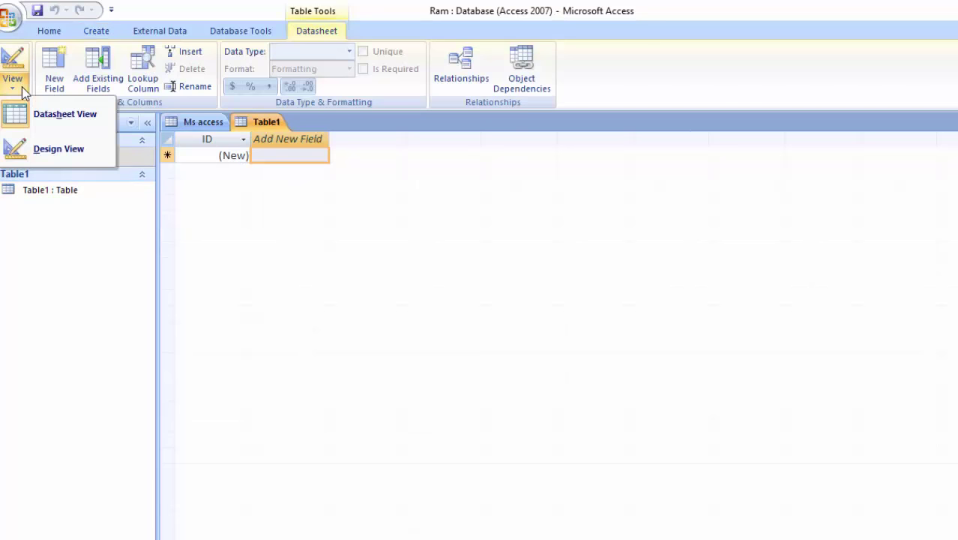
pyautogui.click(47, 150)
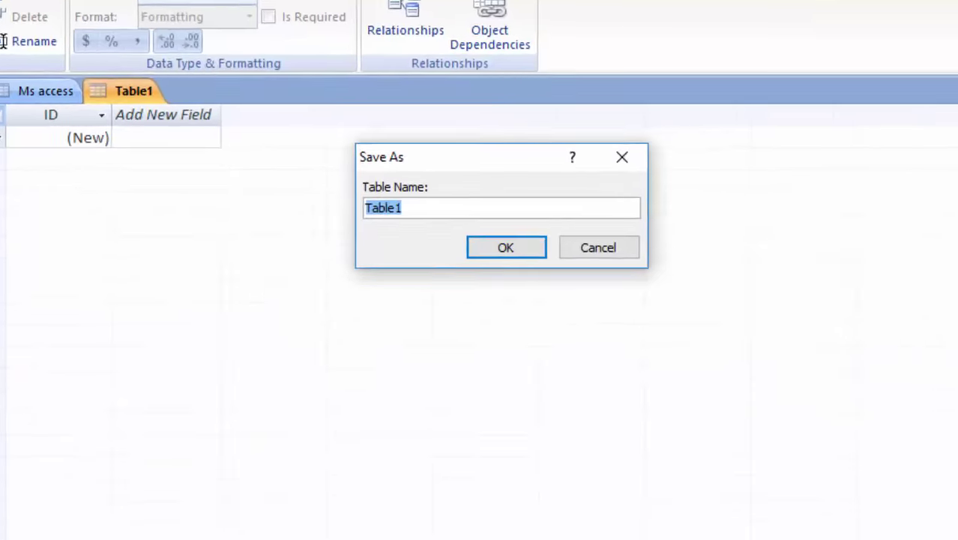
pyautogui.press('BackSpace')
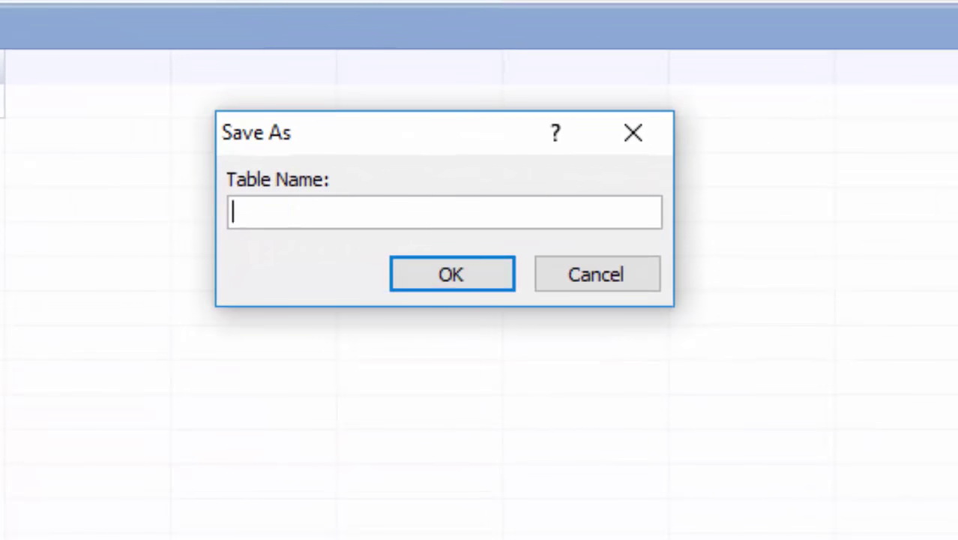
pyautogui.write('Quer')
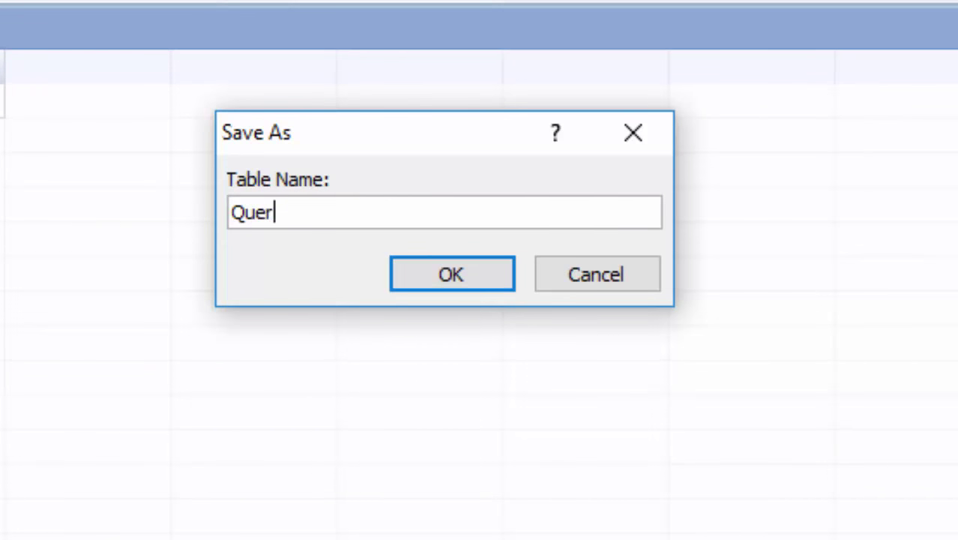
pyautogui.write('y')
# Save the table as Query and rename its ID key field to Roll number.
pyautogui.press('Return')
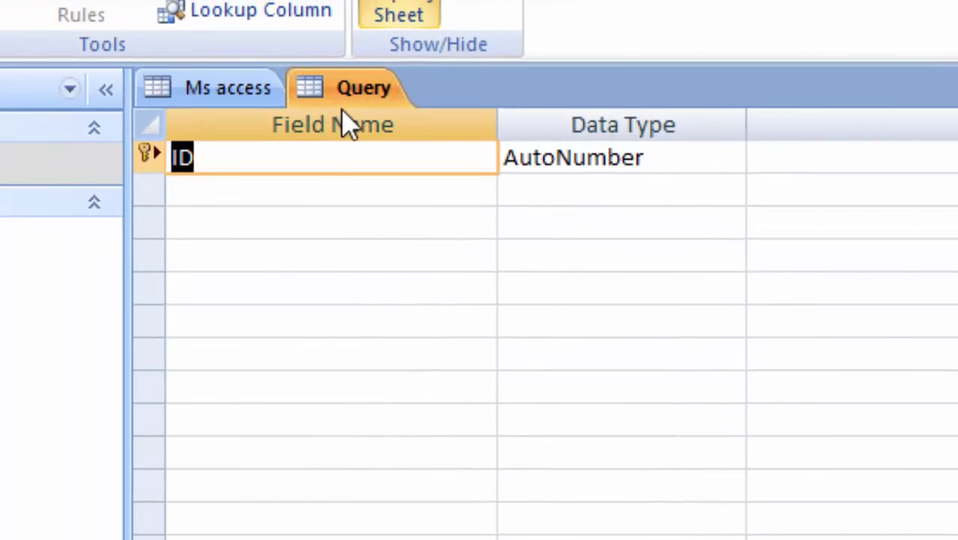
pyautogui.click(259, 166)
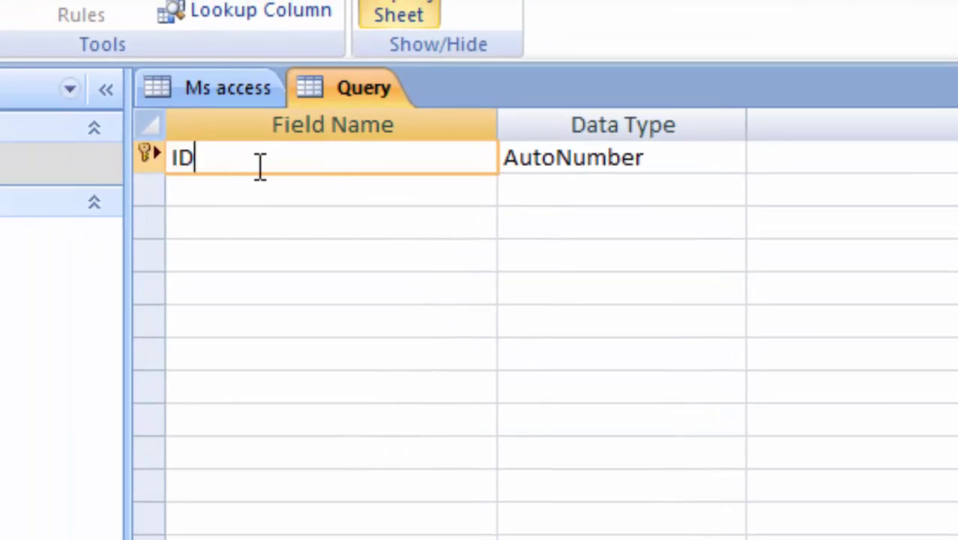
pyautogui.press('BackSpace')
pyautogui.press('BackSpace')
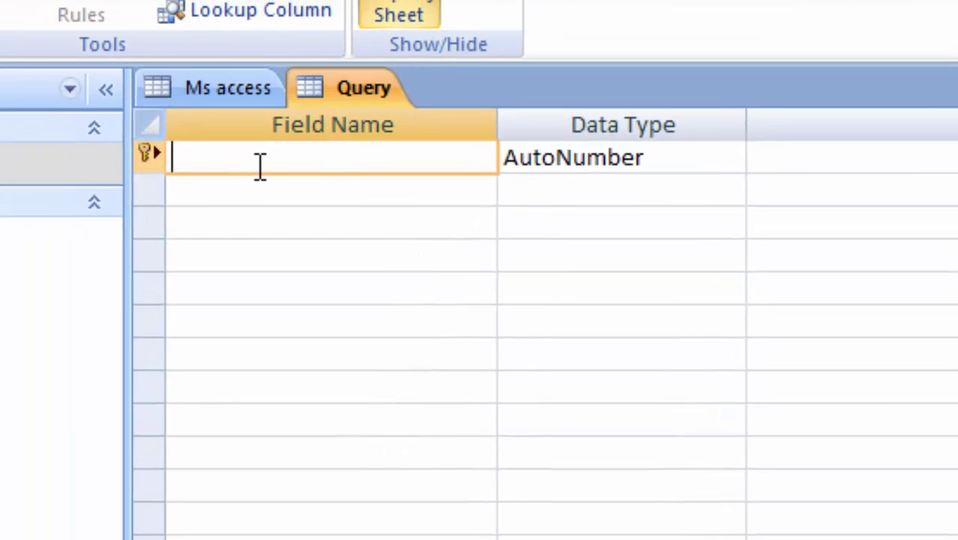
pyautogui.write('Ro')
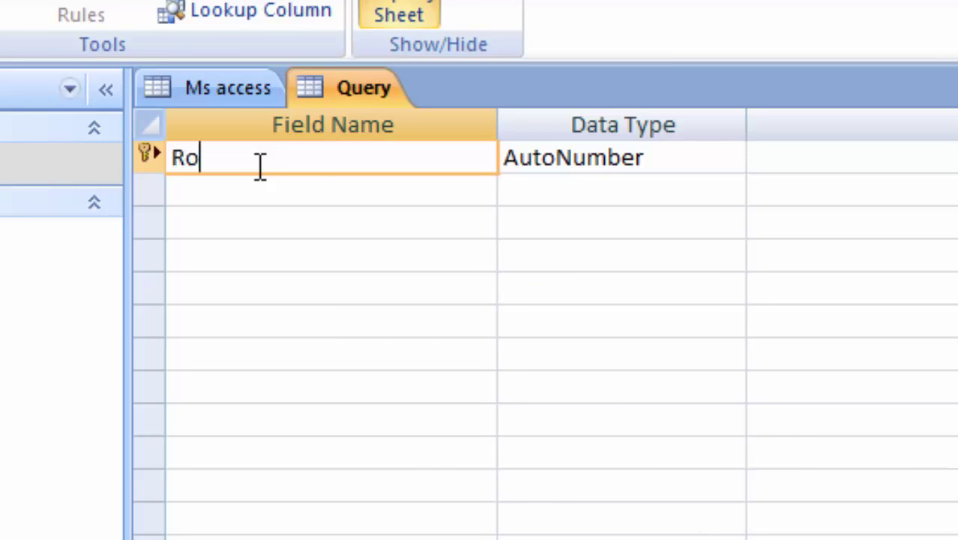
pyautogui.write('ll ')
pyautogui.write('number')
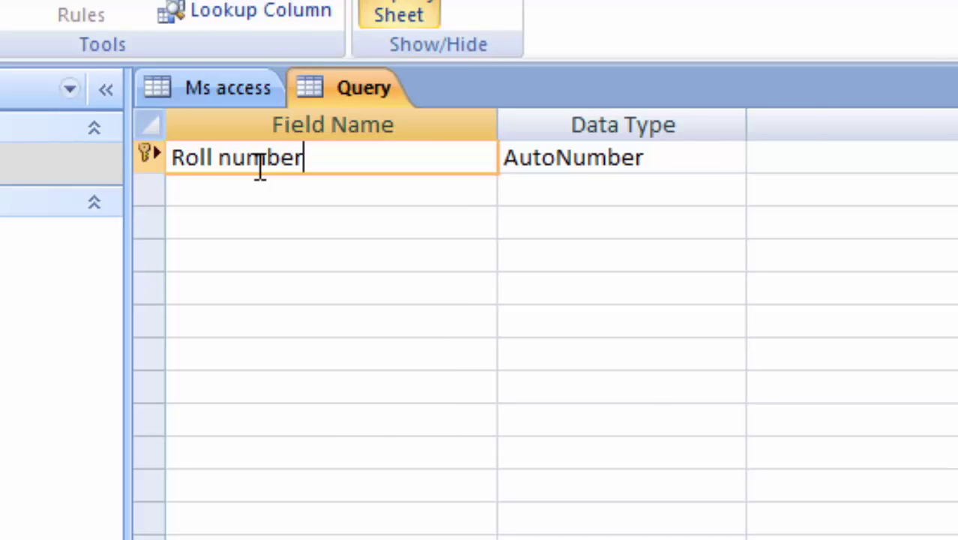
pyautogui.press('Tab')
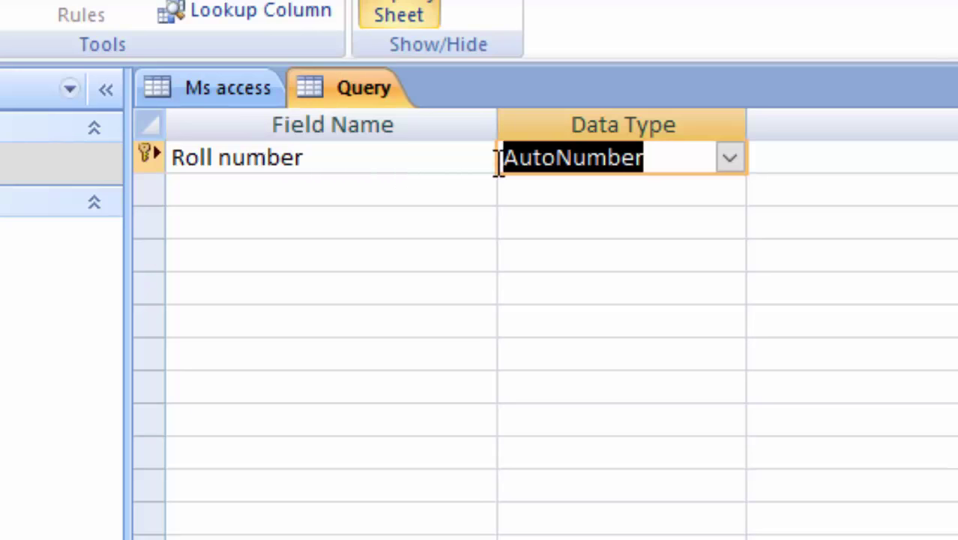
# Add a Name of Student field of Text type.
pyautogui.click(231, 197)
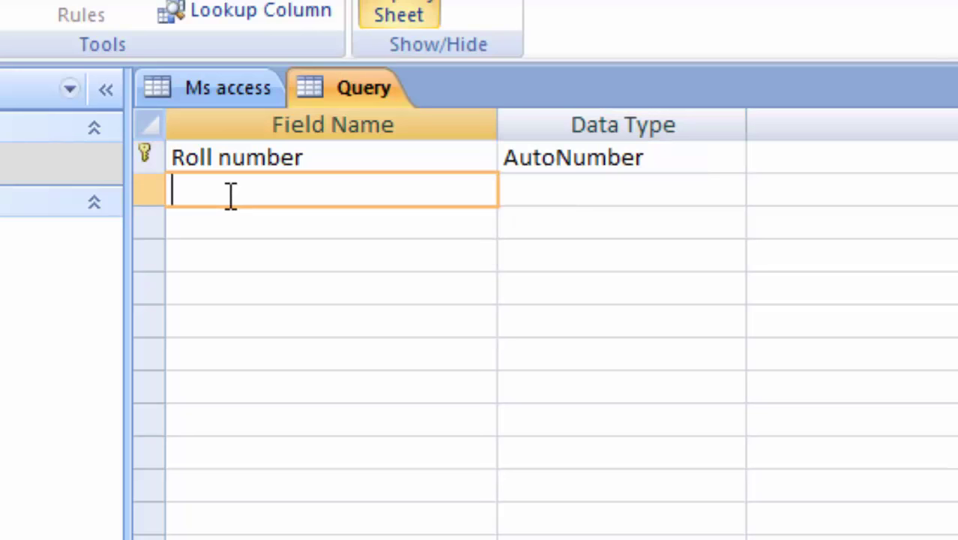
pyautogui.write('Nam')
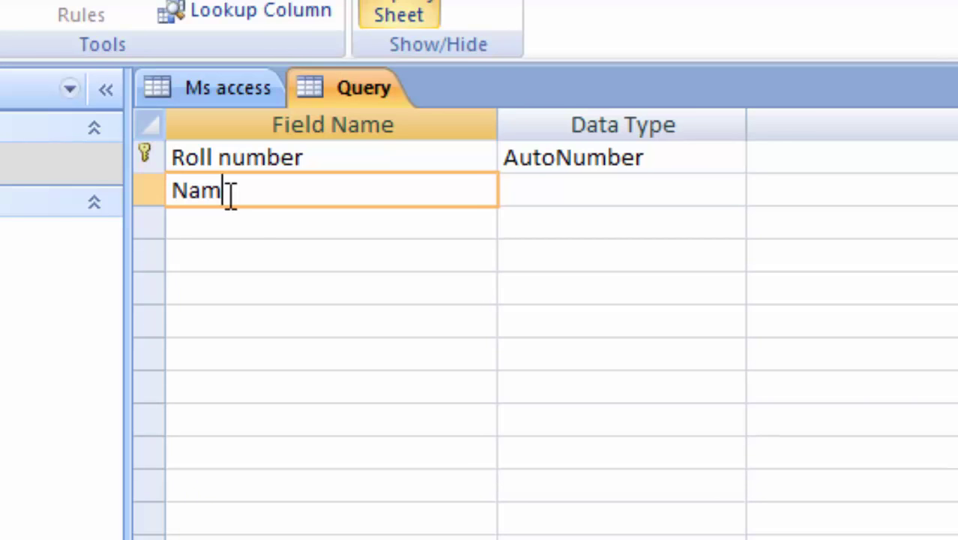
pyautogui.write('e of')
pyautogui.write(' Stu')
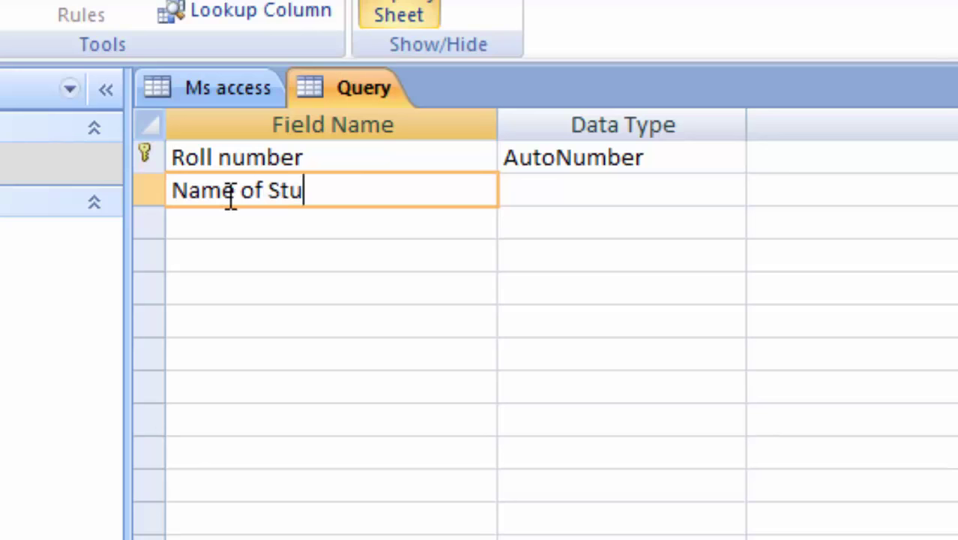
pyautogui.write('dent')
pyautogui.press('Tab')
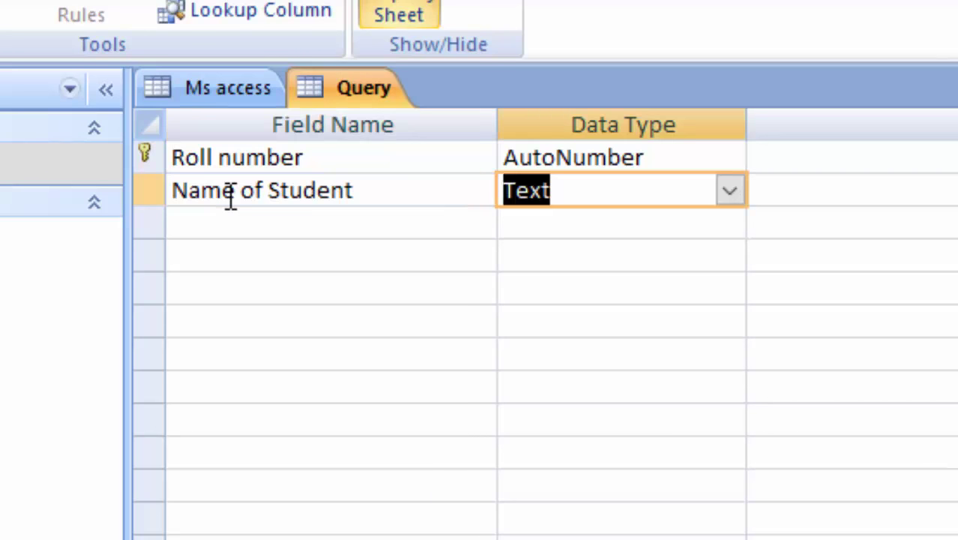
pyautogui.click(232, 222)
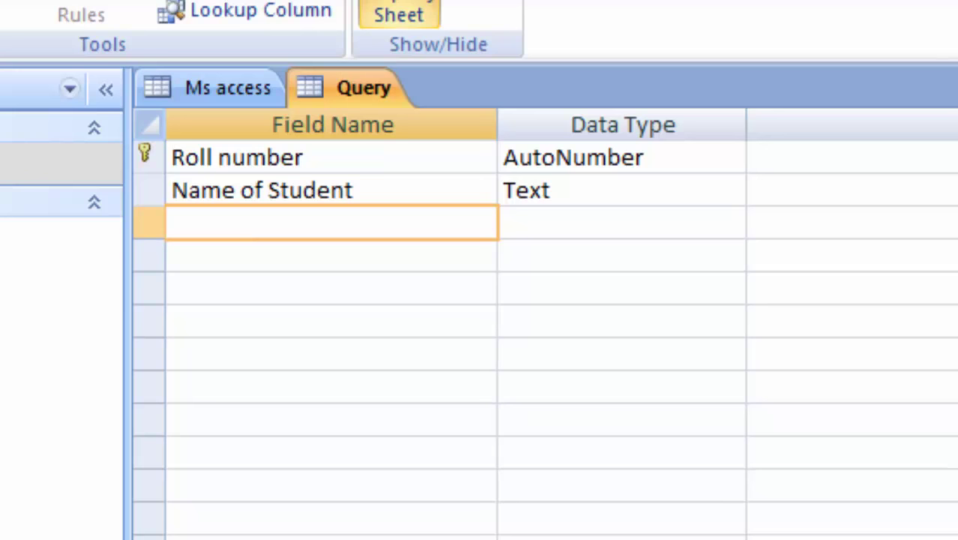
# Open the Ms access and Query tables as datasheets, then return Query to Design View.
pyautogui.click(60, 164)
pyautogui.press('Return')
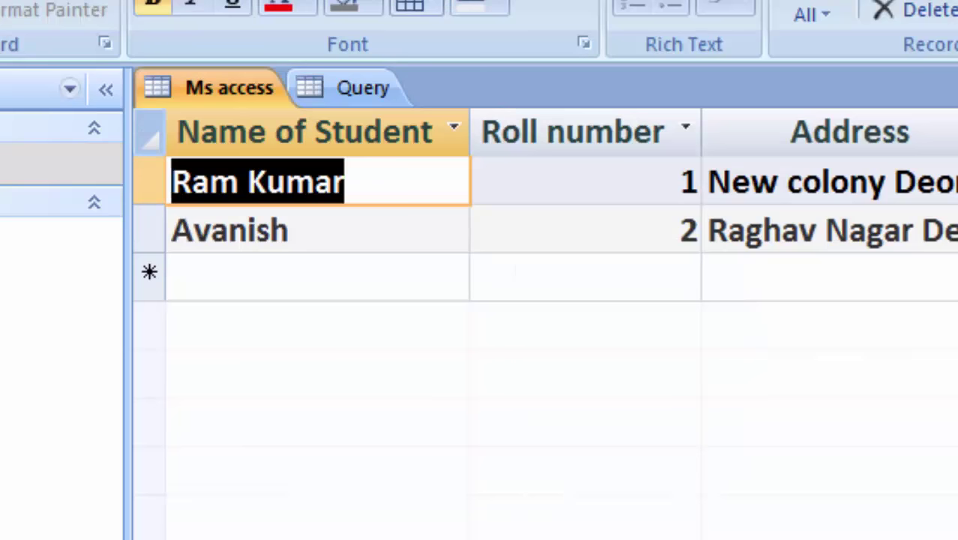
pyautogui.click(60, 236)
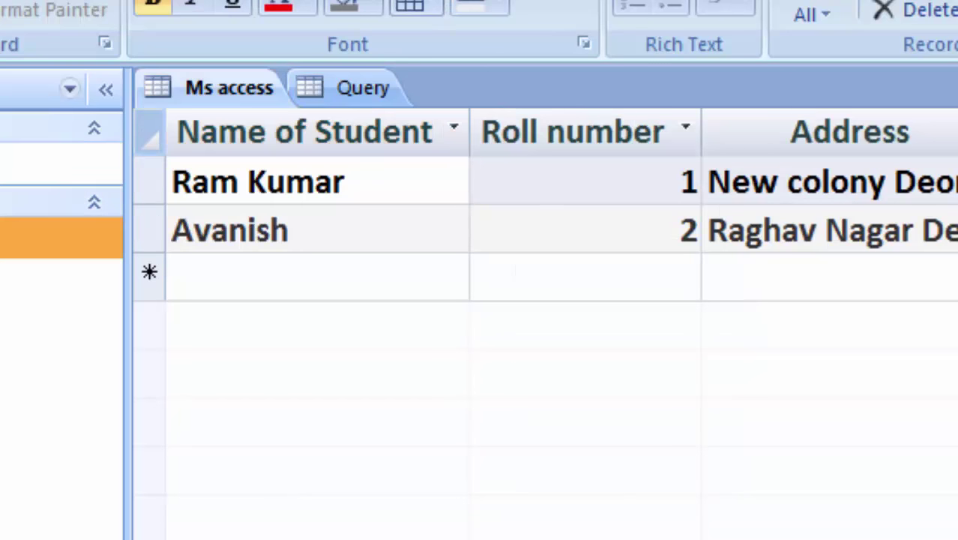
pyautogui.press('Return')
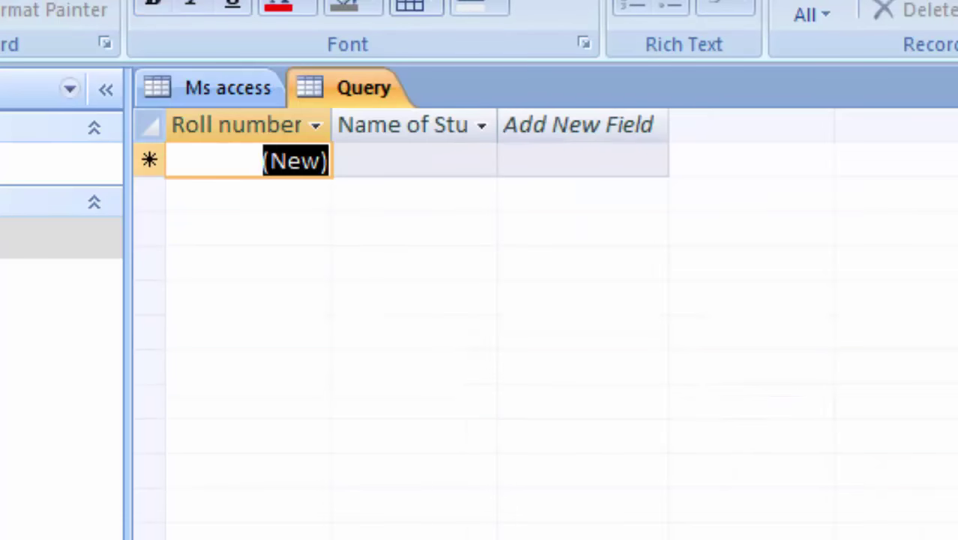
pyautogui.click(8, 21)
# Add a Computer field with the Number data type.
pyautogui.click(19, 300)
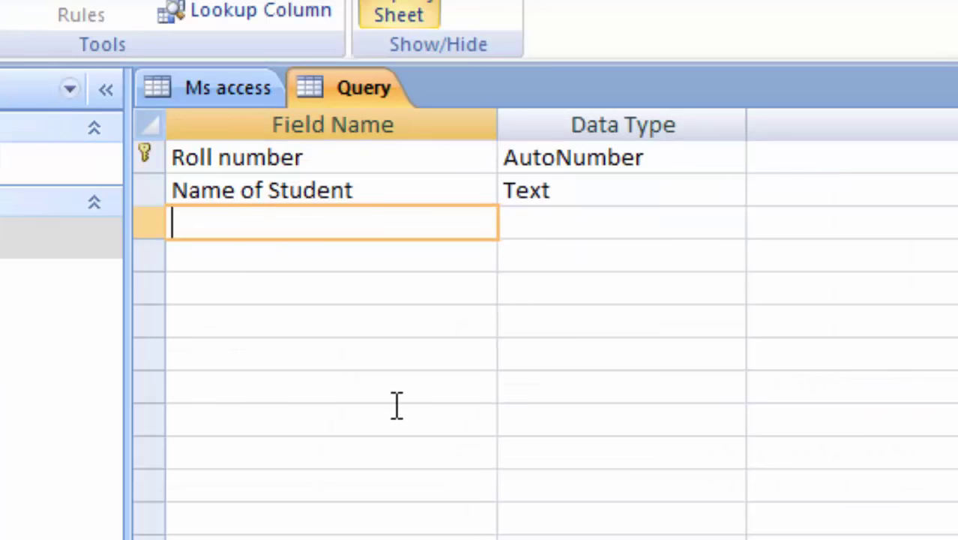
pyautogui.write('C')
pyautogui.write('omput')
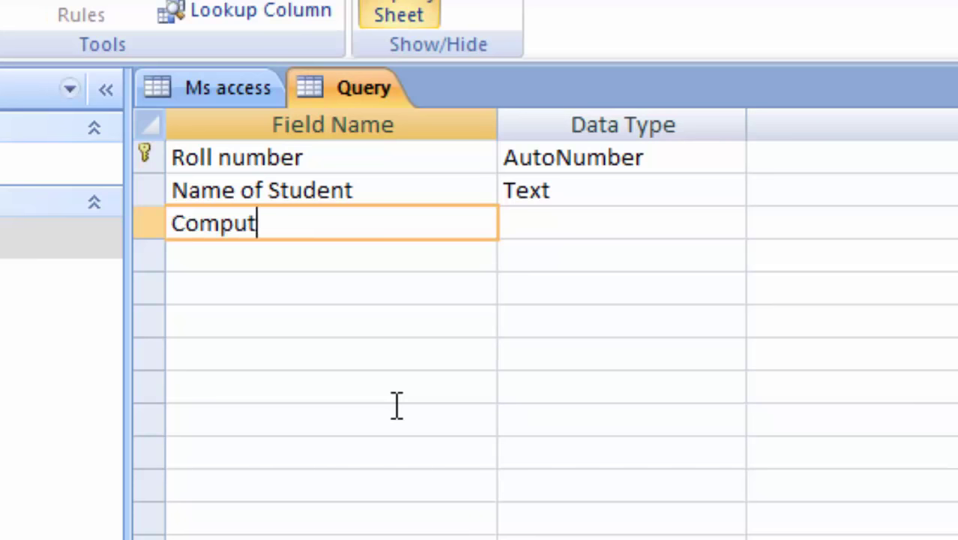
pyautogui.write('er')
pyautogui.press('Tab')
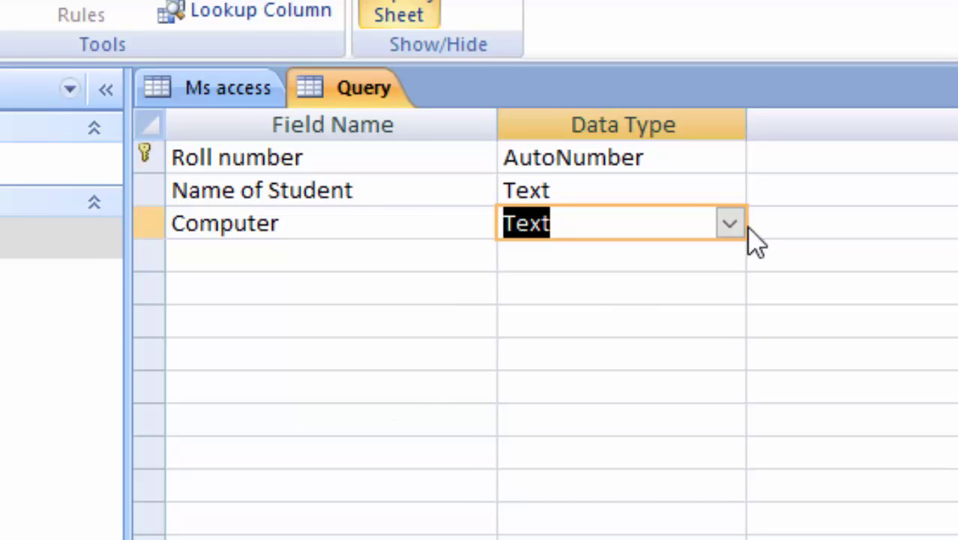
pyautogui.click(729, 225)
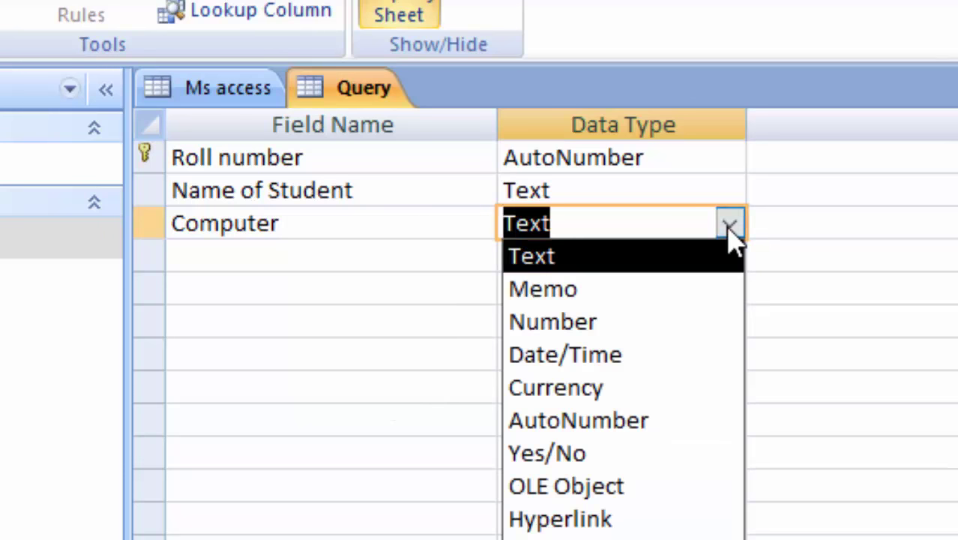
pyautogui.click(583, 324)
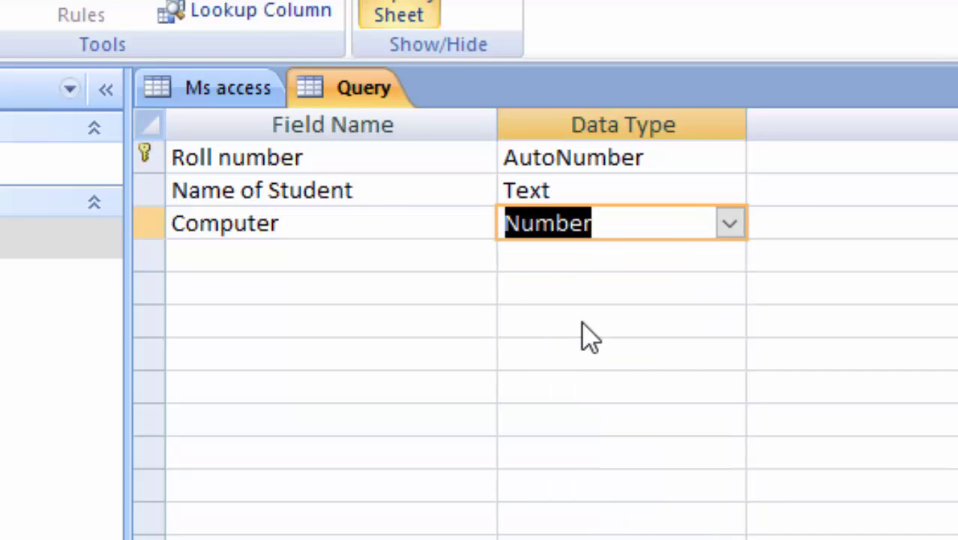
# Add a Math field with the Number data type.
pyautogui.click(207, 263)
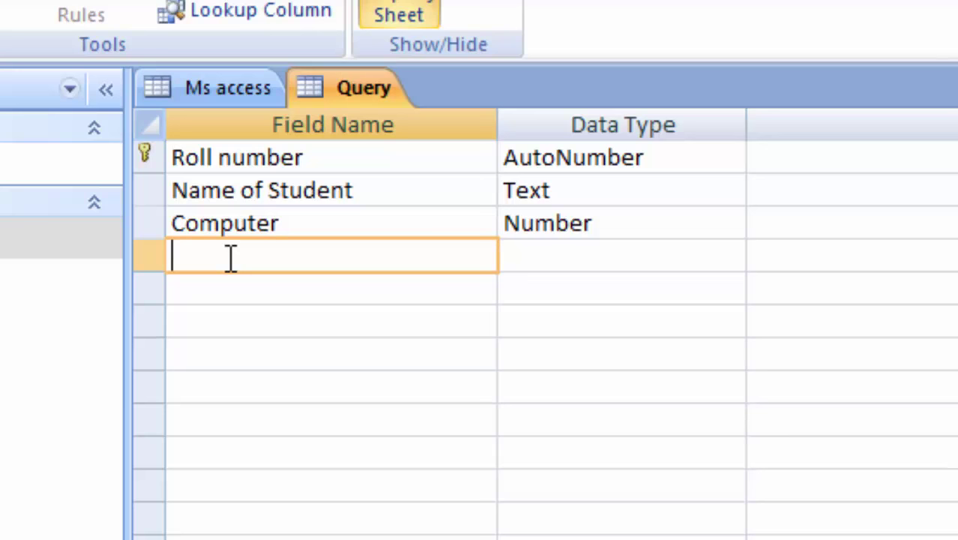
pyautogui.write('Mat')
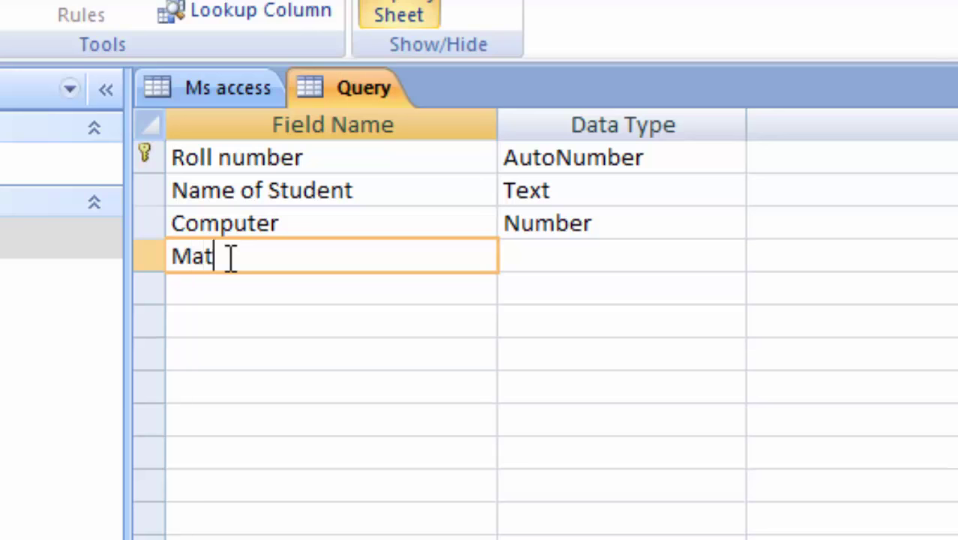
pyautogui.write('gh')
pyautogui.press('BackSpace')
pyautogui.press('BackSpace')
pyautogui.write('h')
pyautogui.press('Tab')
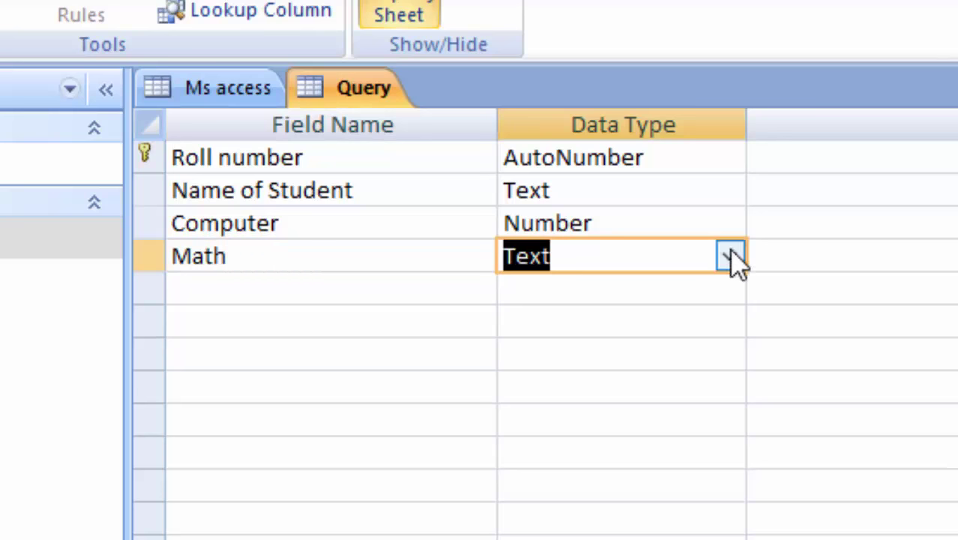
pyautogui.click(729, 257)
pyautogui.click(631, 358)
# Add a Science field below Math with the Number data type.
pyautogui.click(213, 283)
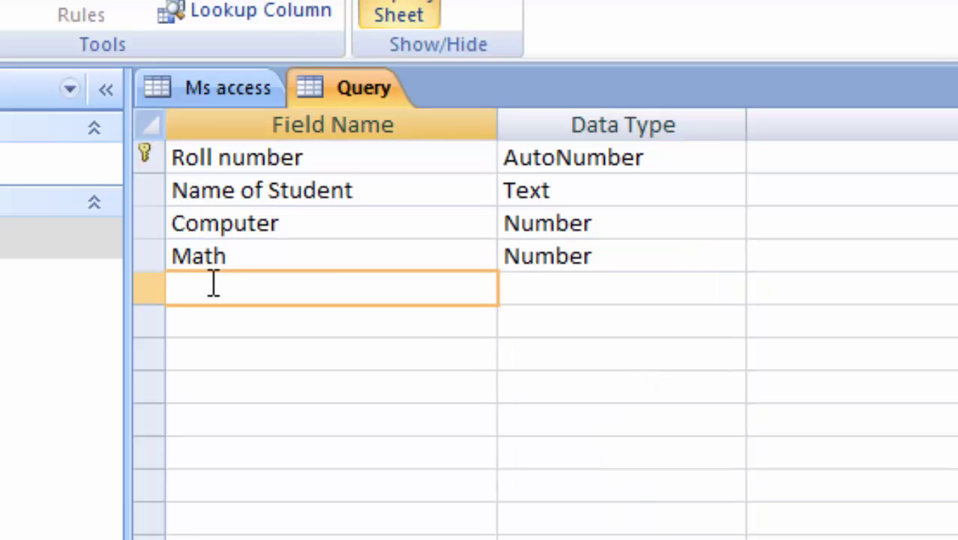
pyautogui.write('Sc')
pyautogui.write('ience')
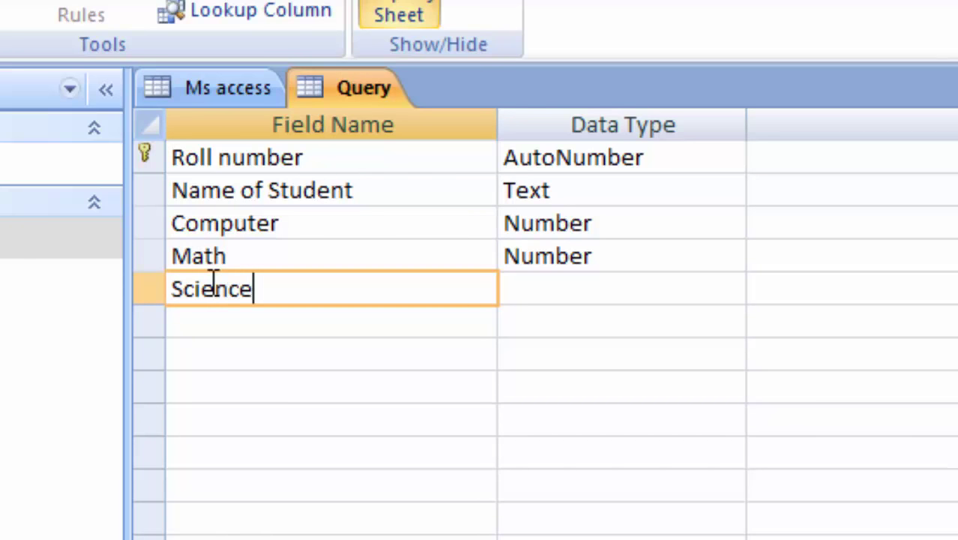
pyautogui.press('Tab')
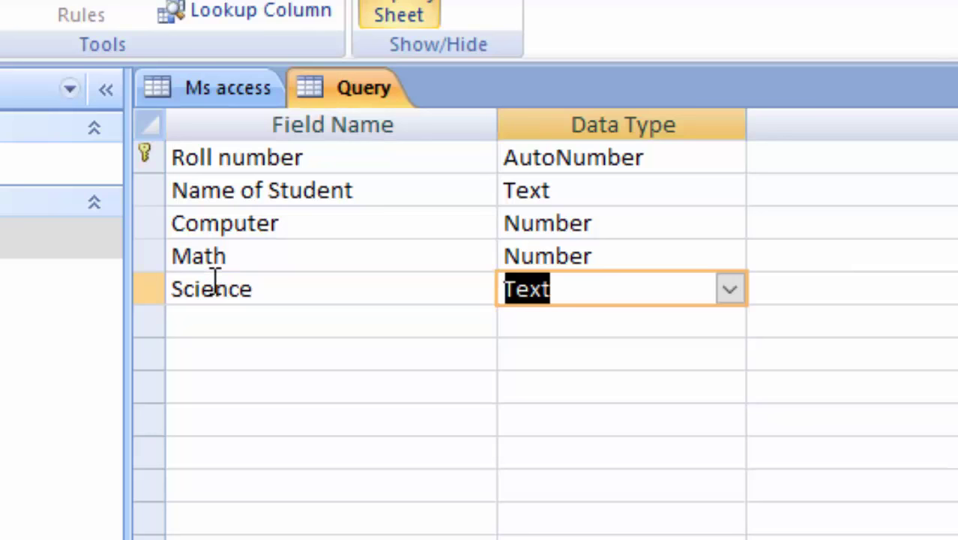
pyautogui.click(728, 290)
pyautogui.click(688, 390)
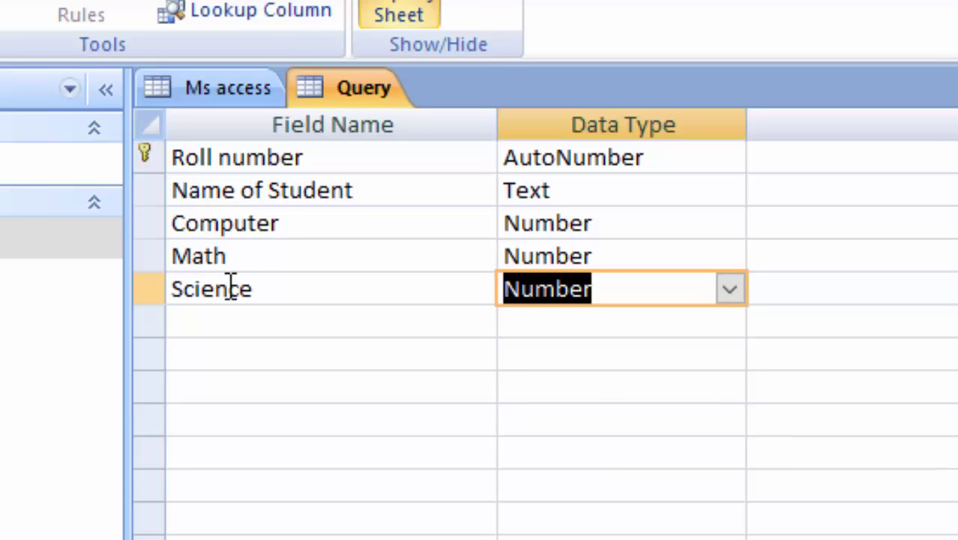
# Add an Obtained Marks field with the Number data type.
pyautogui.click(218, 317)
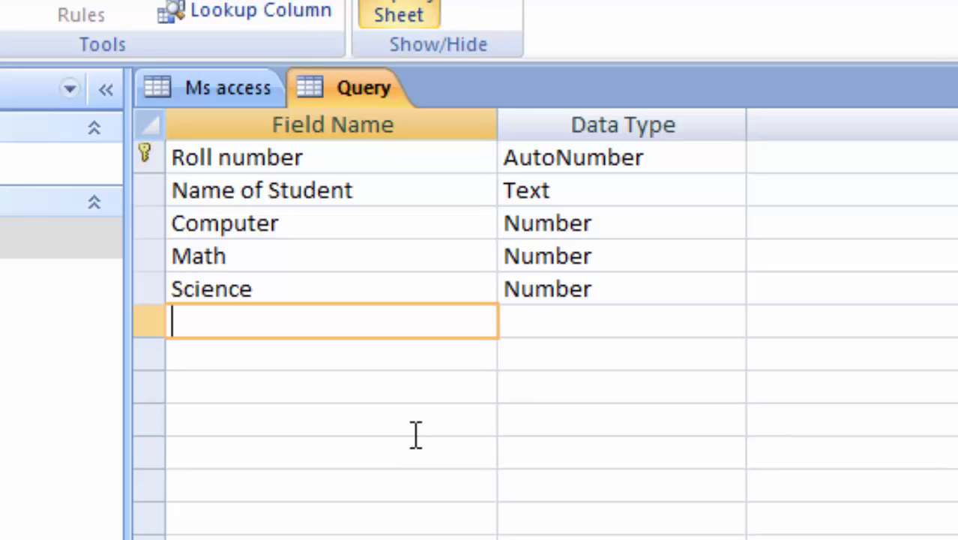
pyautogui.write('Obta')
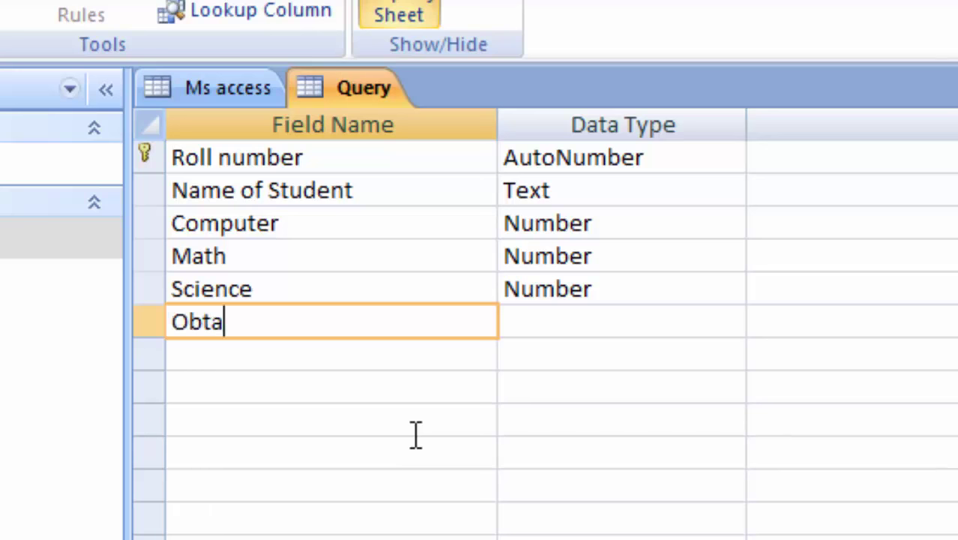
pyautogui.write('ined ')
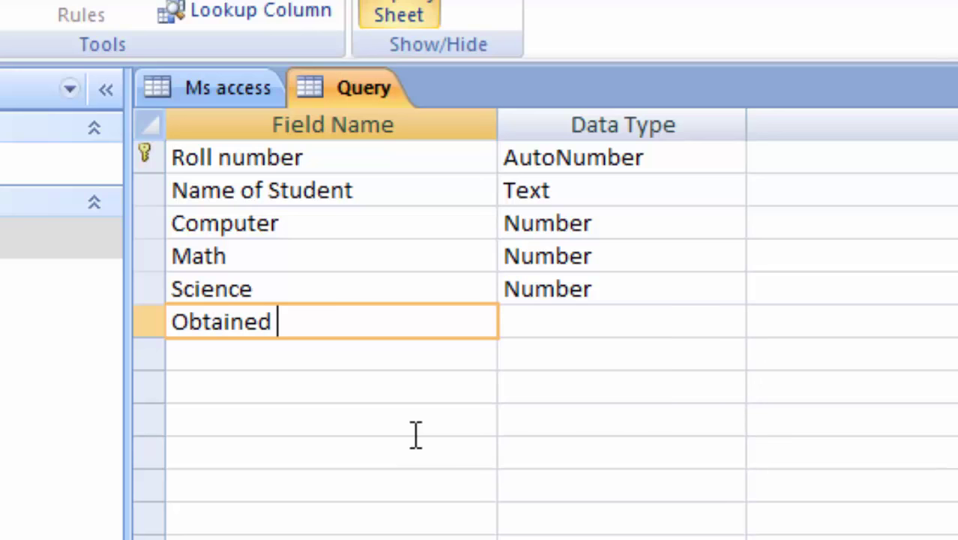
pyautogui.write('Mark')
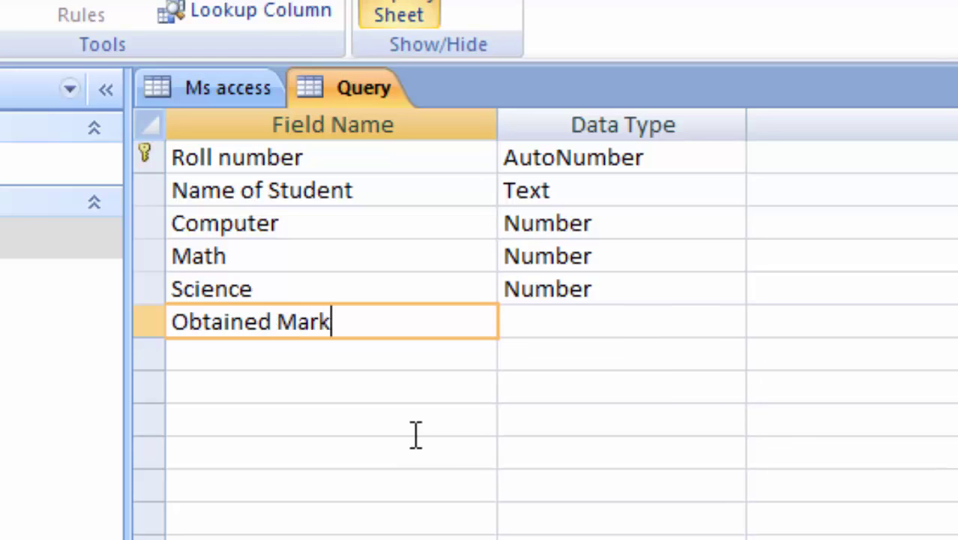
pyautogui.write('s')
pyautogui.click(514, 330)
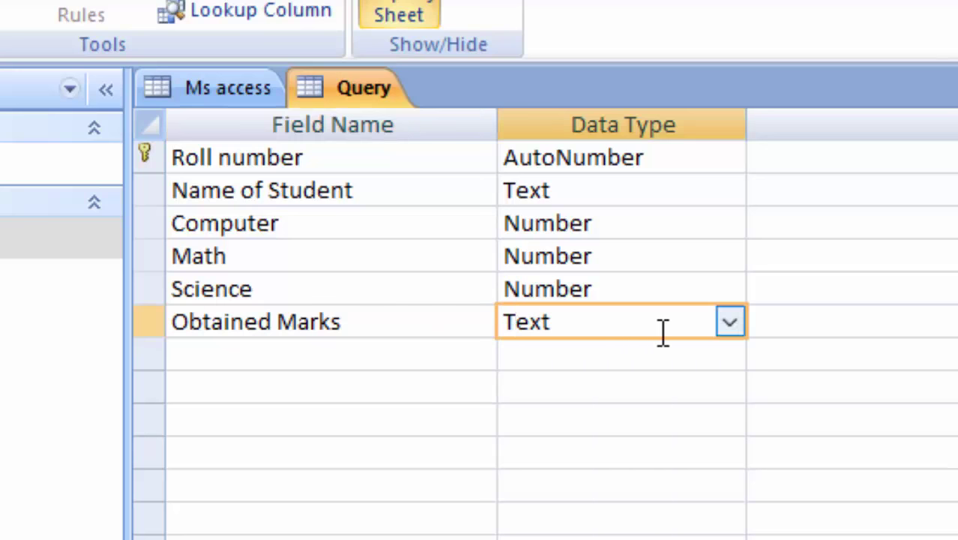
pyautogui.click(729, 324)
pyautogui.click(656, 422)
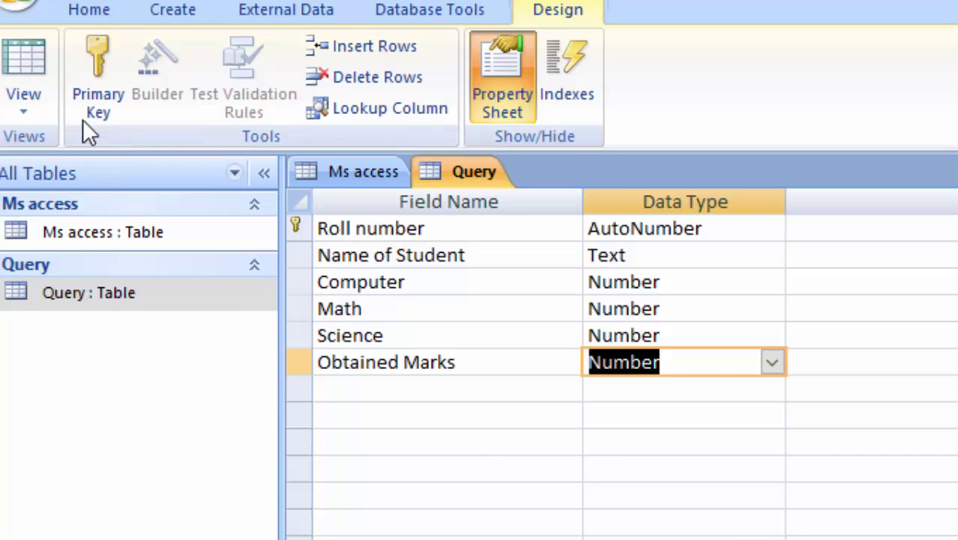
# Save the Query table, switch to Datasheet View, and autofit the Name of Student column.
pyautogui.click(15, 60)
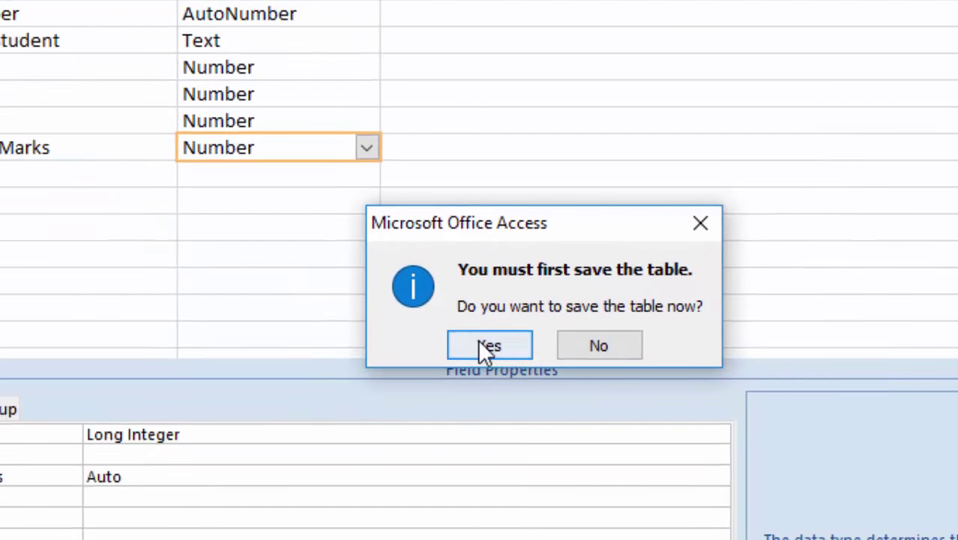
pyautogui.click(477, 341)
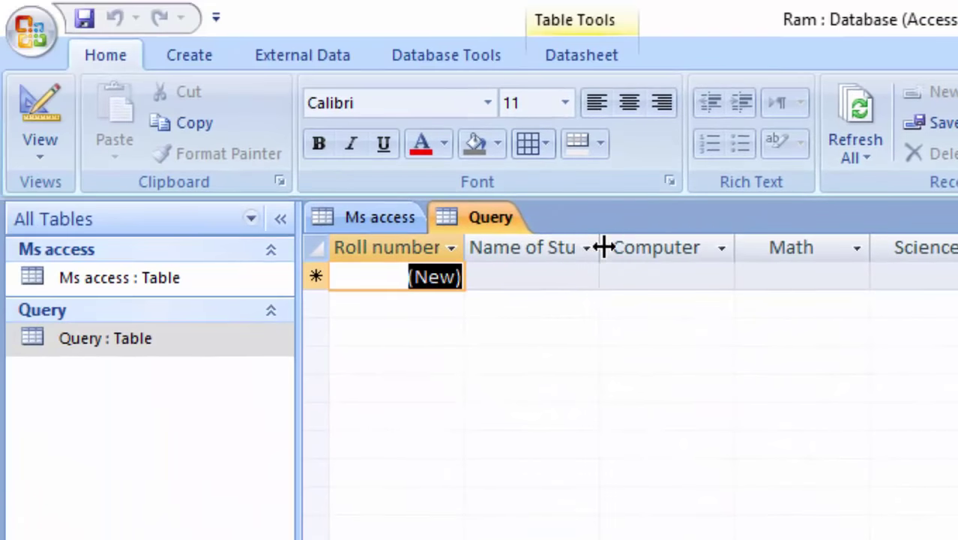
pyautogui.doubleClick(601, 247)
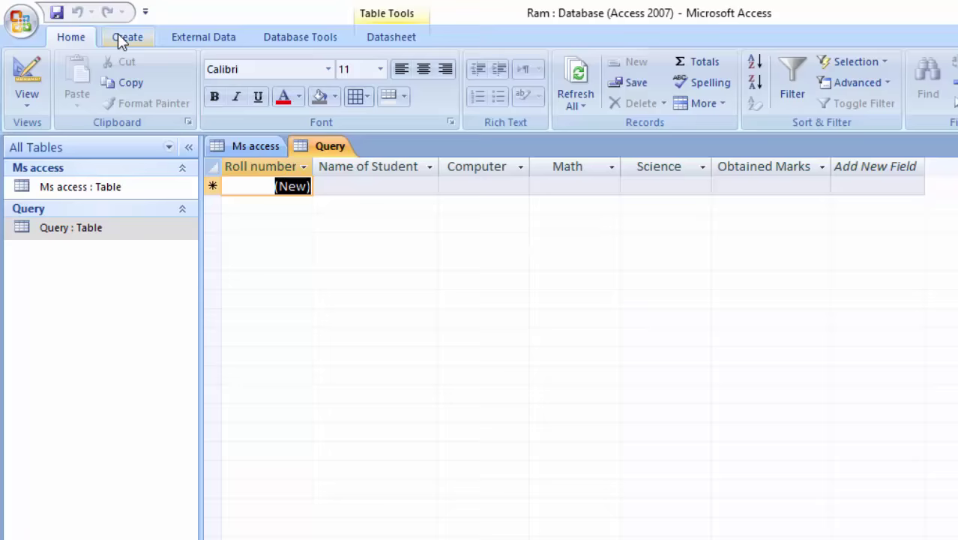
# Create a new query in Design View with the Query table added as its source.
pyautogui.click(119, 34)
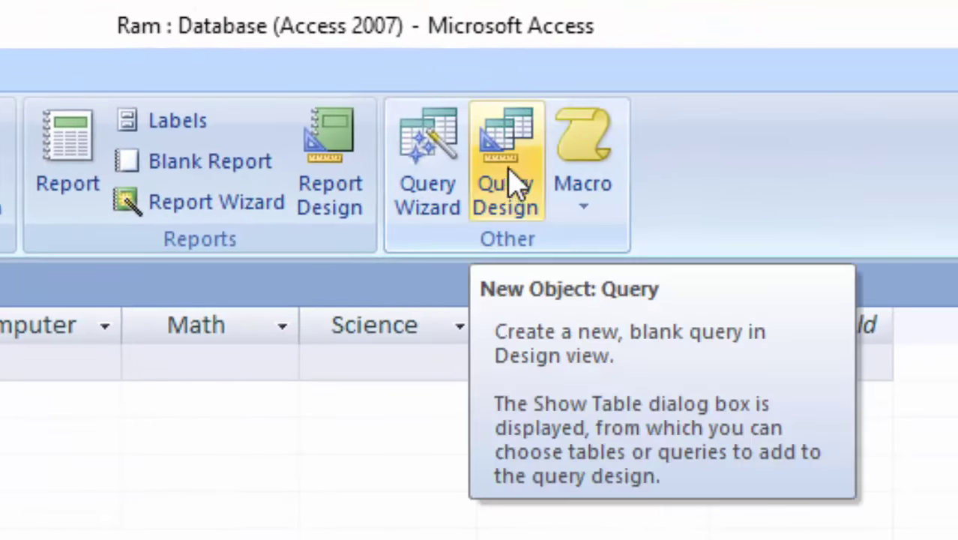
pyautogui.click(510, 183)
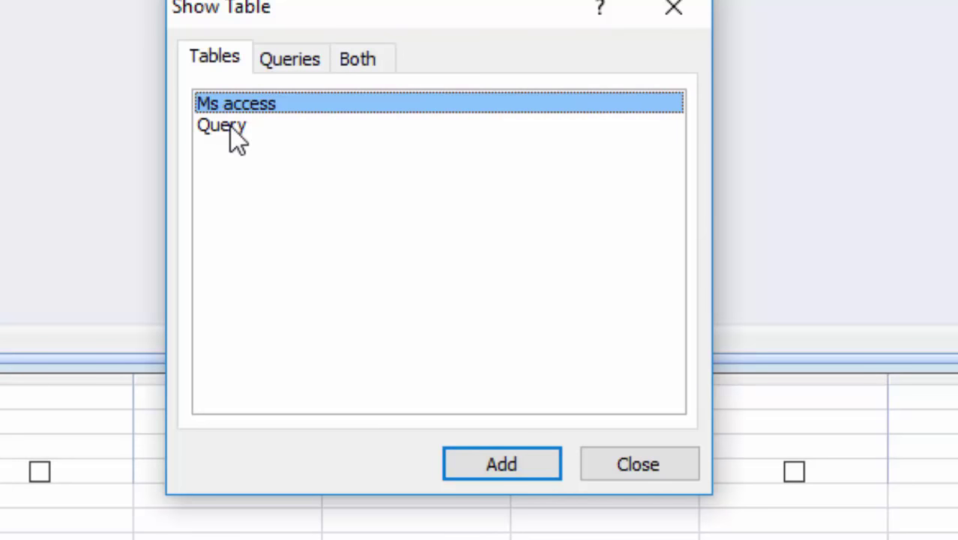
pyautogui.click(231, 127)
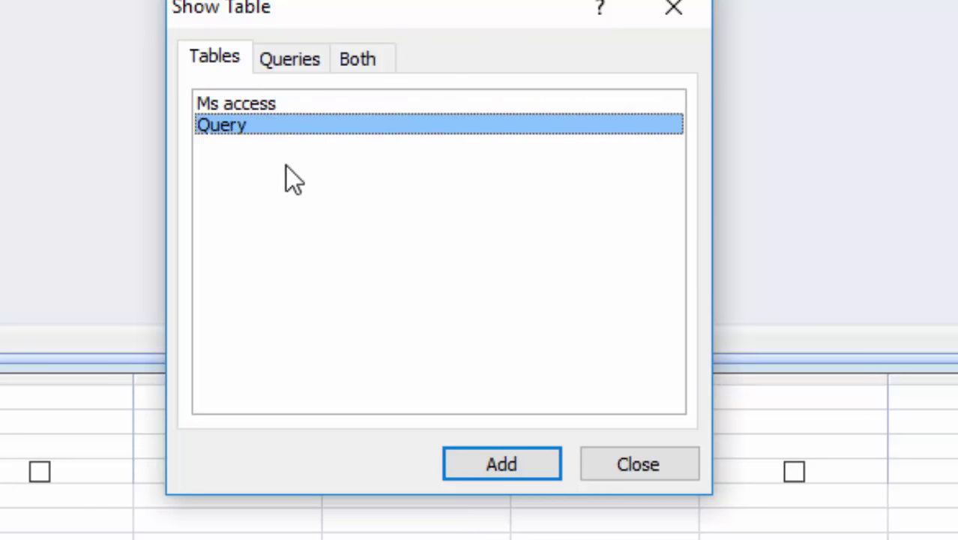
pyautogui.click(491, 470)
pyautogui.click(637, 463)
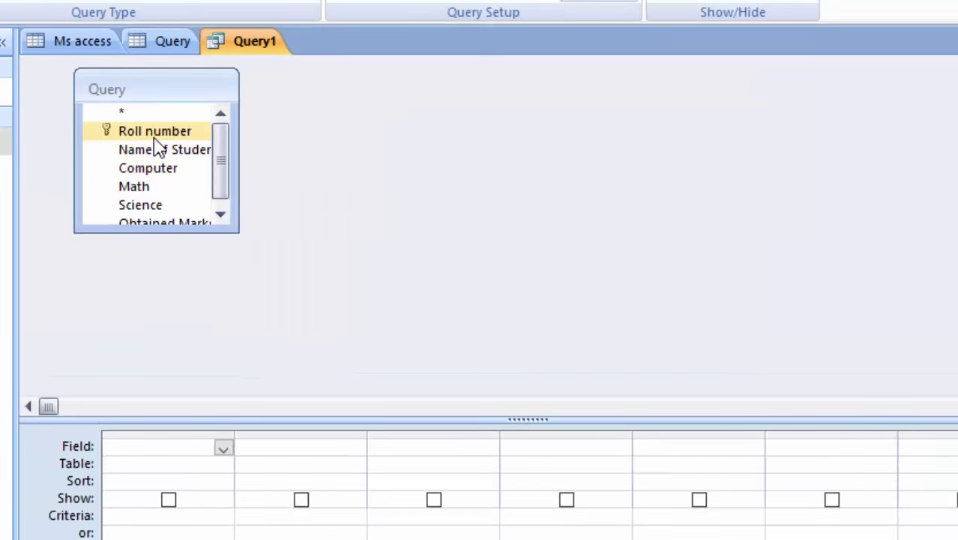
# Add Roll number to the grid and enlarge the Query field list to show all fields.
pyautogui.doubleClick(156, 132)
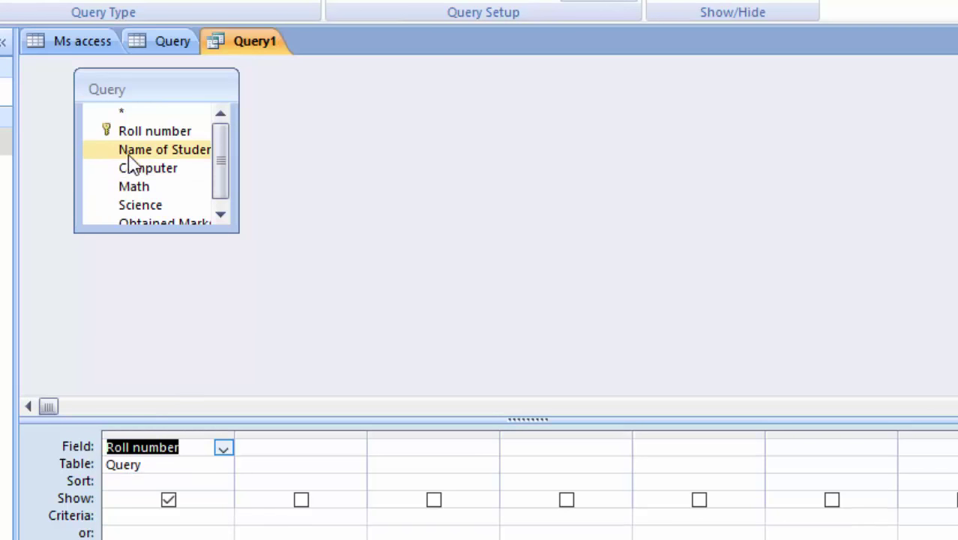
pyautogui.click(165, 464)
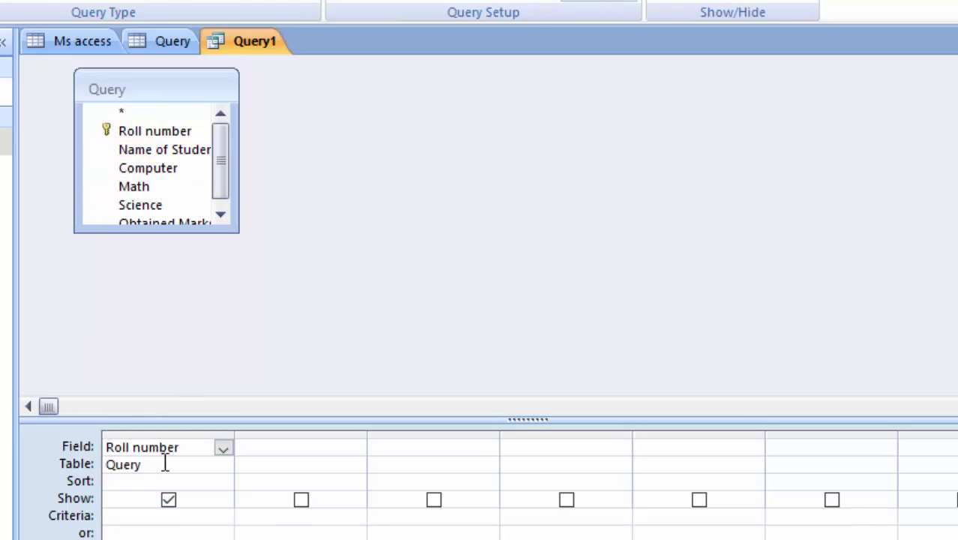
pyautogui.click(222, 465)
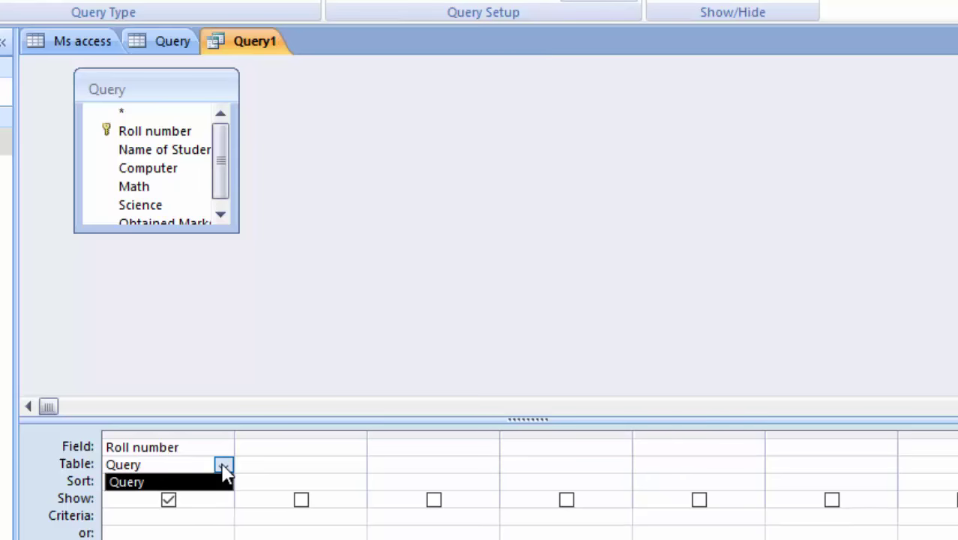
pyautogui.click(223, 464)
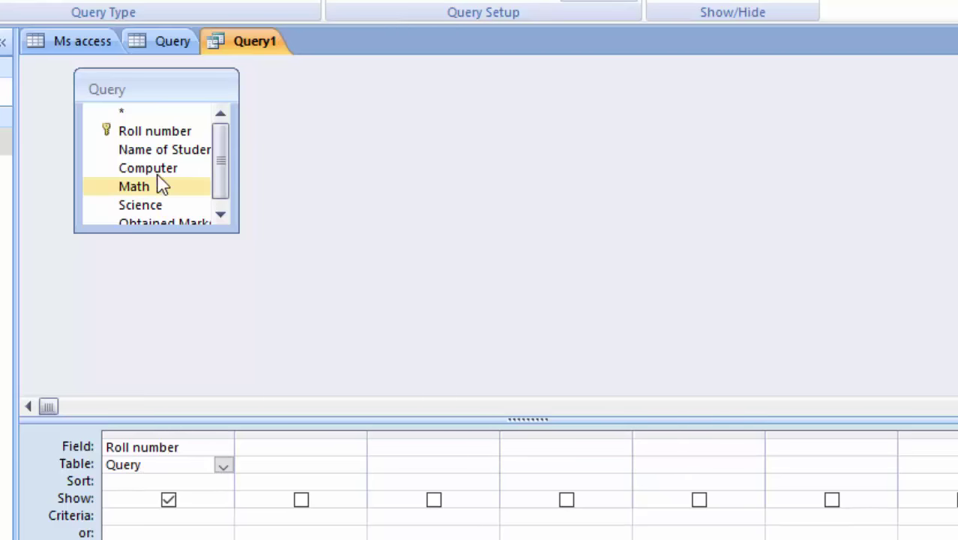
pyautogui.moveTo(232, 176); pyautogui.dragTo(327, 202)
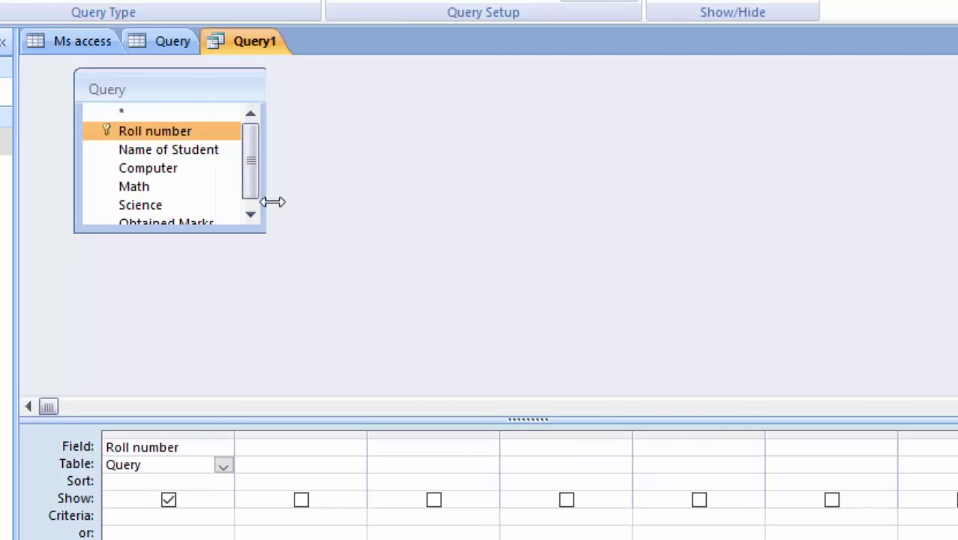
pyautogui.moveTo(211, 234); pyautogui.dragTo(210, 365)
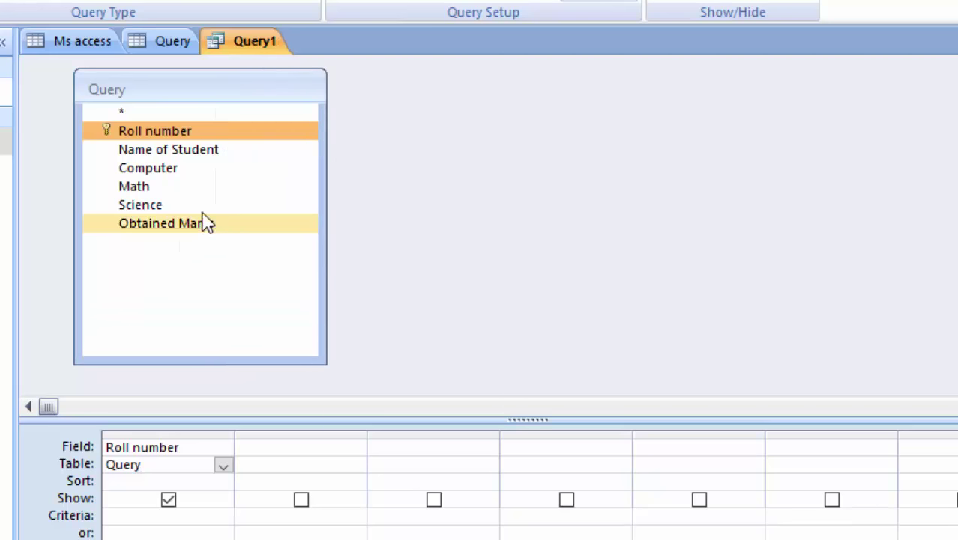
# Add Name of Student, Computer, Math, Science and Obtained Marks to the design grid.
pyautogui.doubleClick(160, 153)
pyautogui.doubleClick(168, 174)
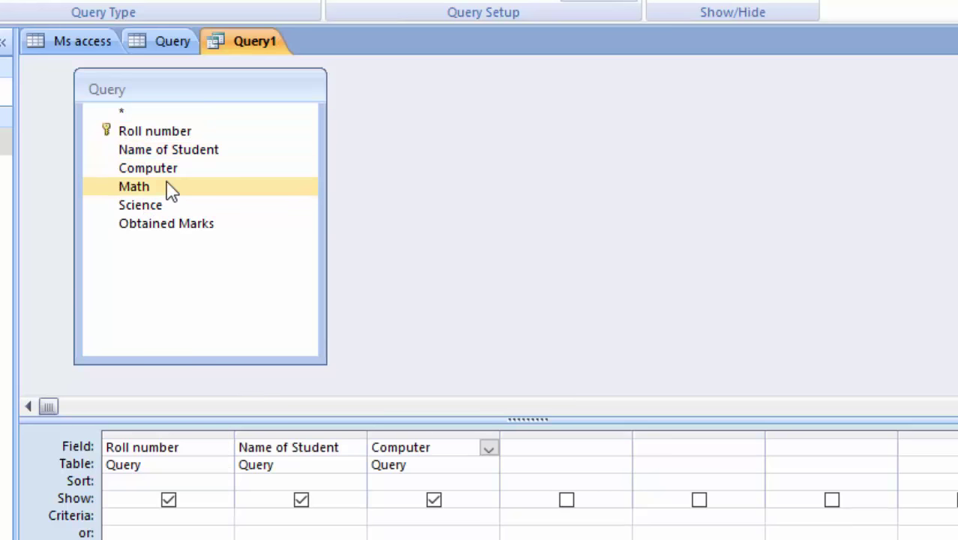
pyautogui.doubleClick(169, 187)
pyautogui.doubleClick(172, 206)
pyautogui.doubleClick(186, 225)
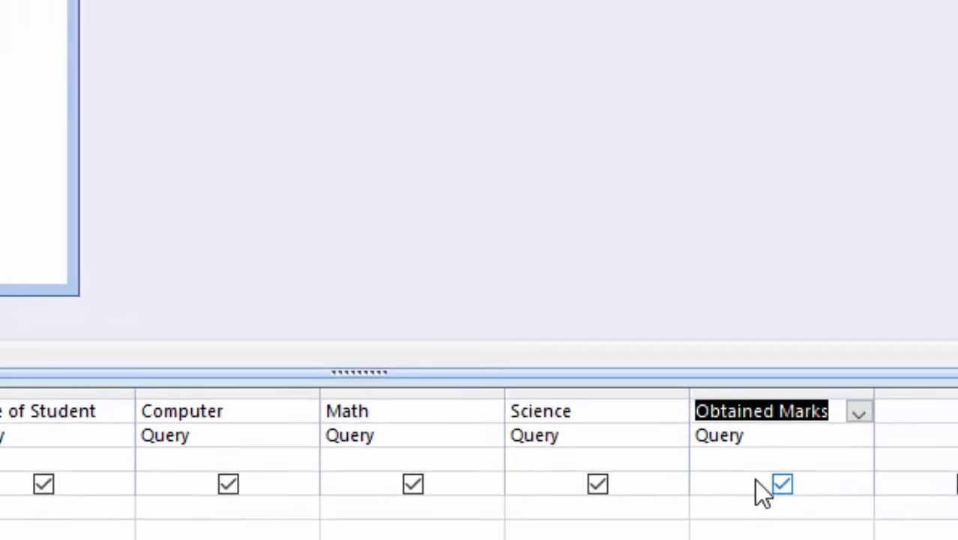
# Open the Obtained Marks field in the Zoom box with font size 14.
pyautogui.rightClick(755, 333)
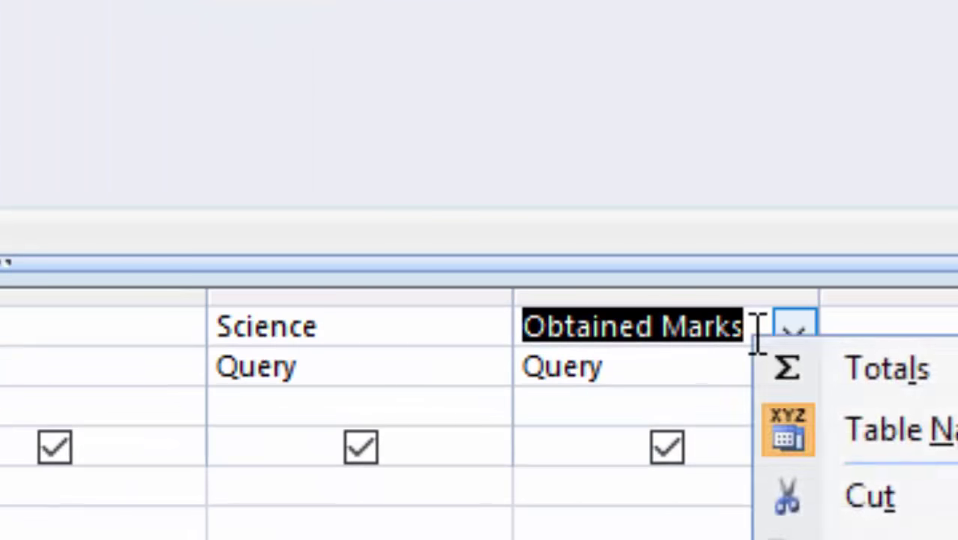
pyautogui.hotkey('shift', 'F2')
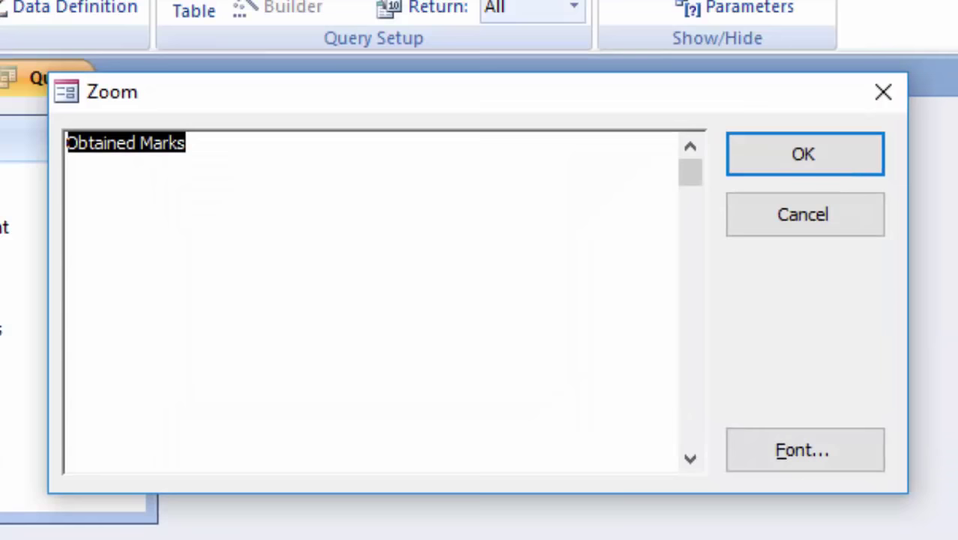
pyautogui.click(810, 438)
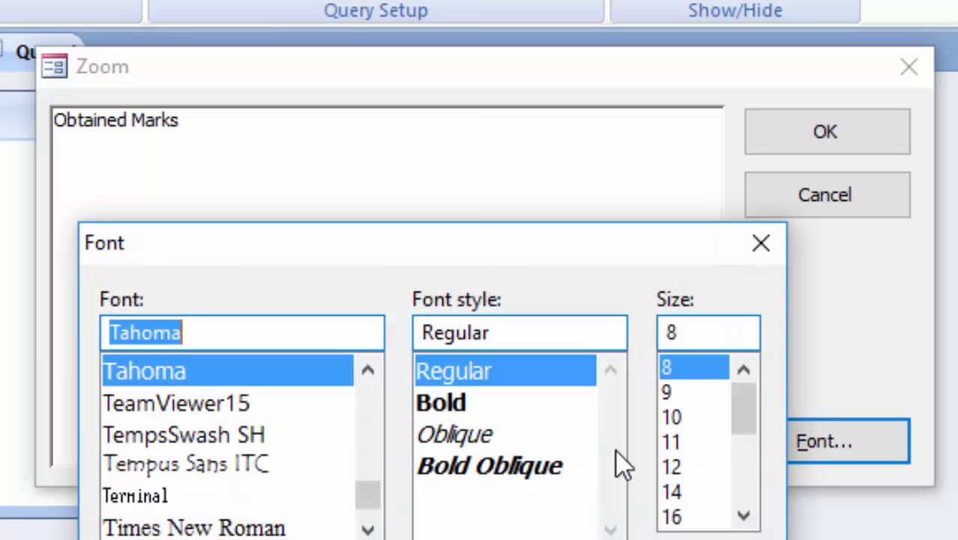
pyautogui.click(672, 491)
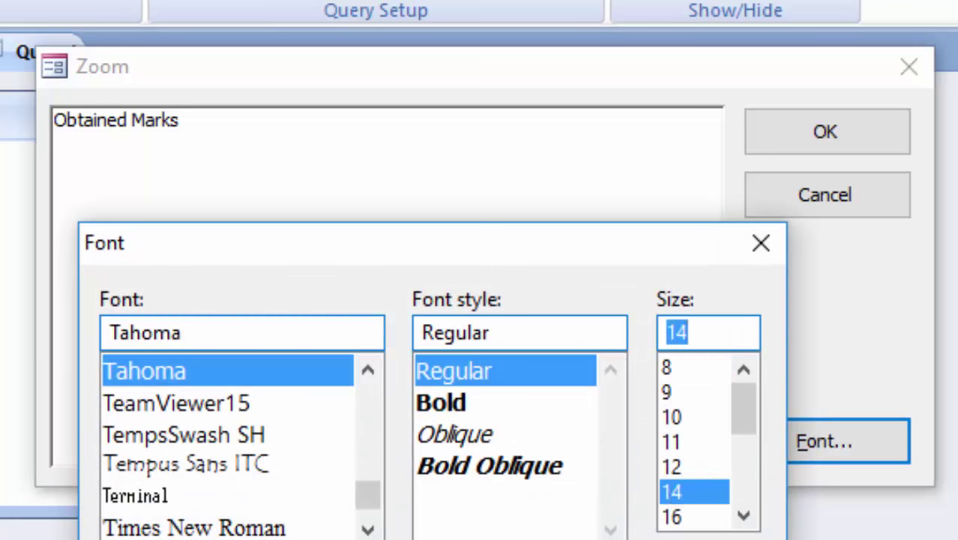
pyautogui.press('Return')
# Type the expression Obtained Marks:[Computer]+[Math]+[Science].
pyautogui.click(323, 141)
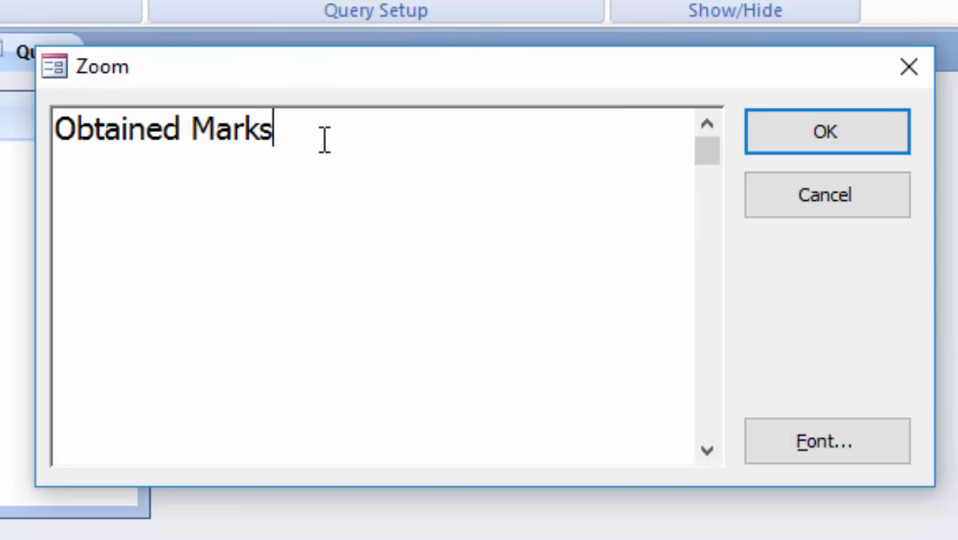
pyautogui.write(':')
pyautogui.write('[')
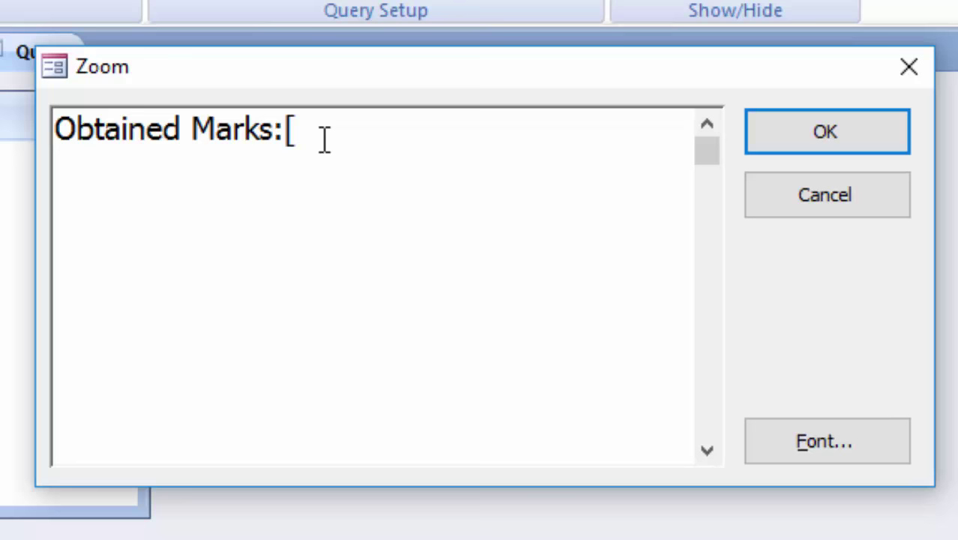
pyautogui.write('Compu')
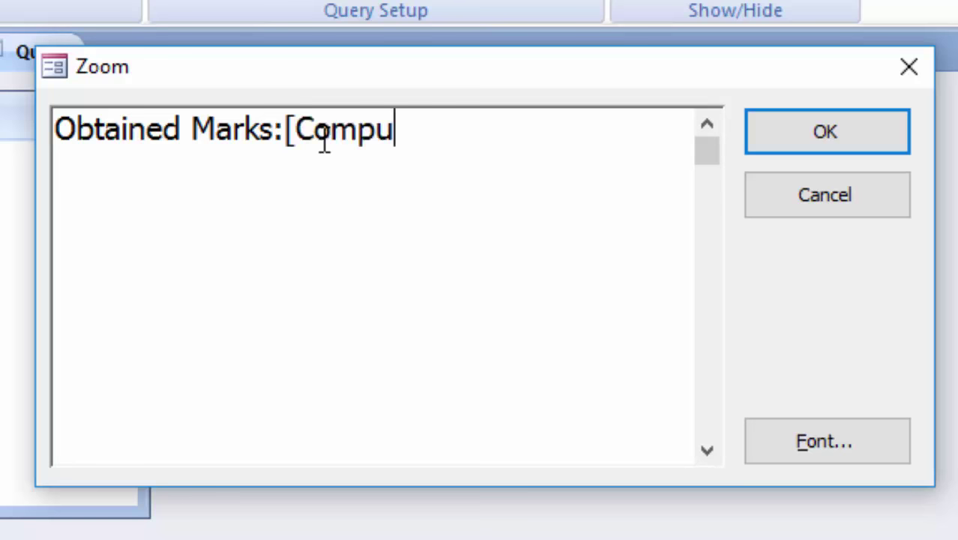
pyautogui.write('ter]')
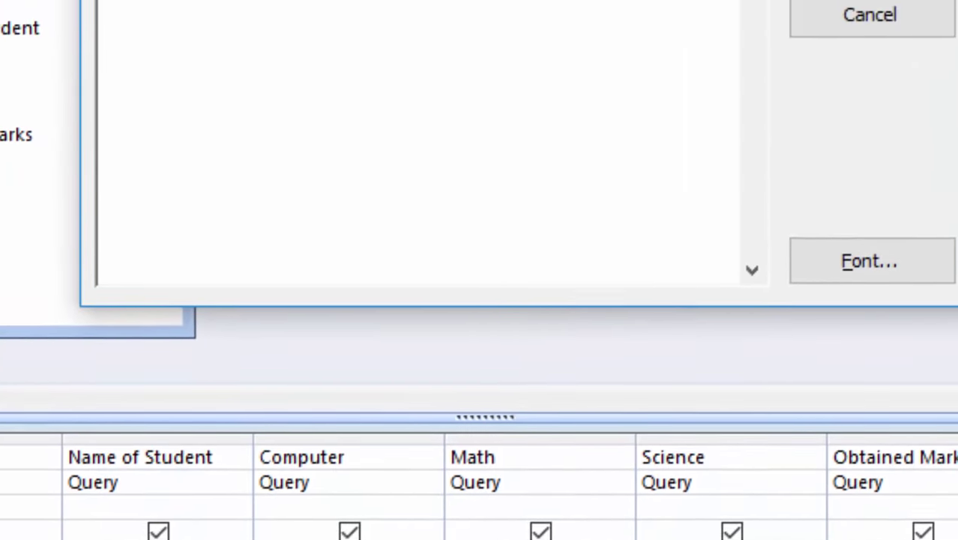
pyautogui.write('+')
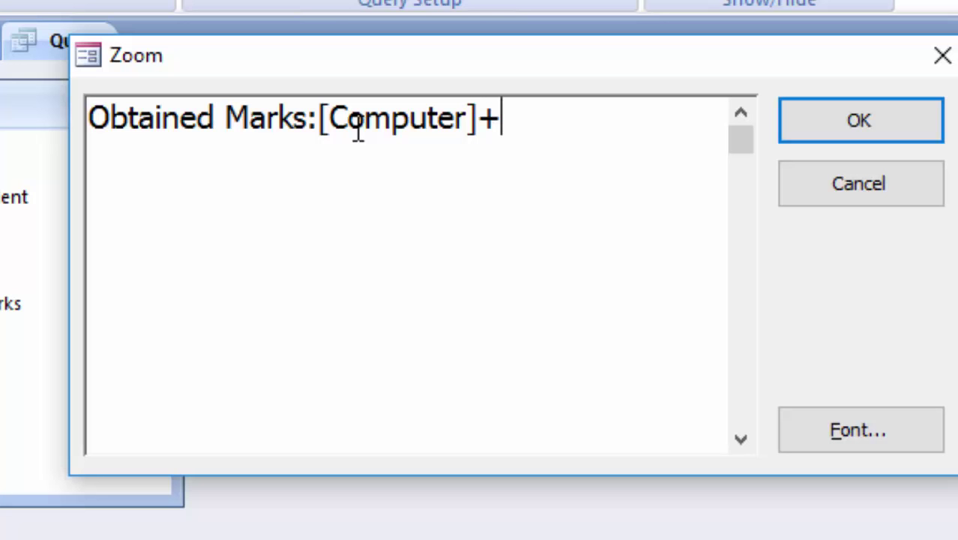
pyautogui.write('[')
pyautogui.write('M')
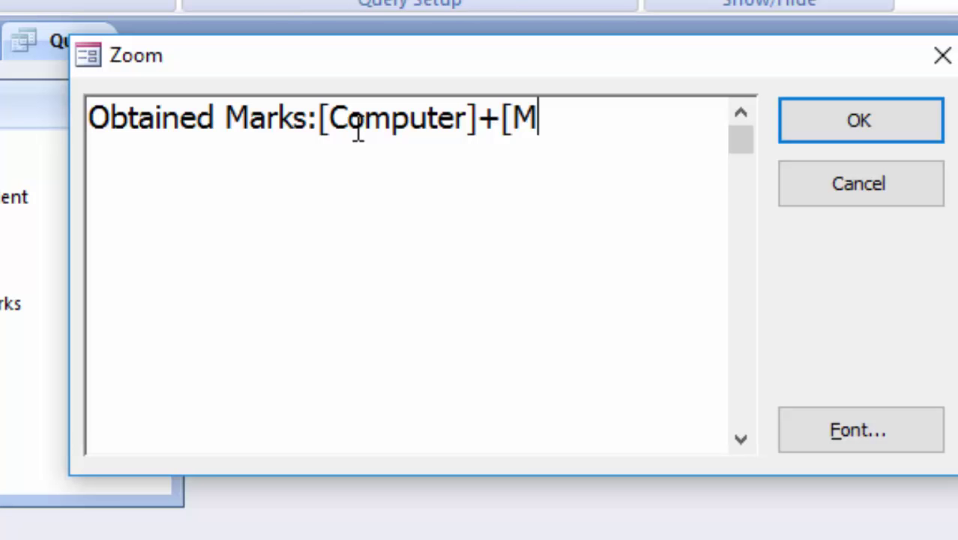
pyautogui.write('ath')
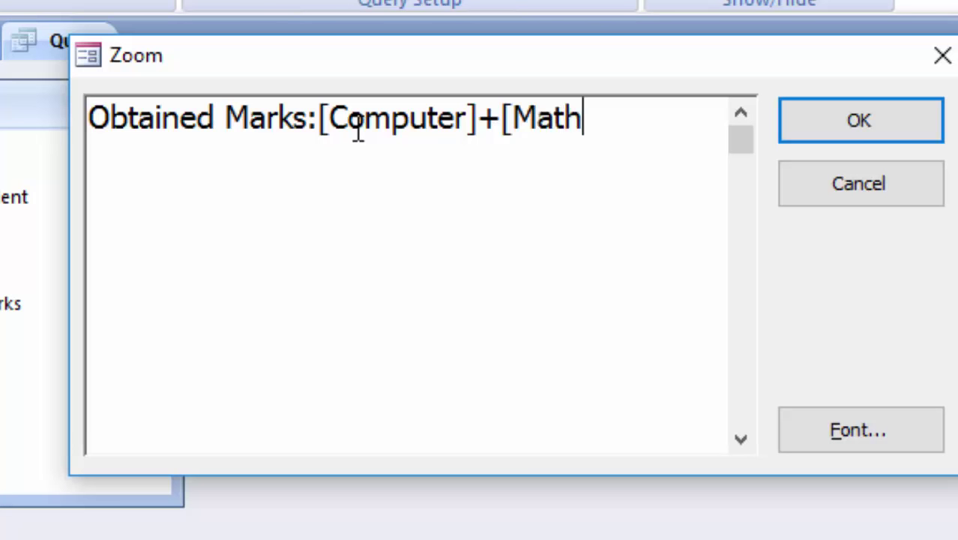
pyautogui.write(']')
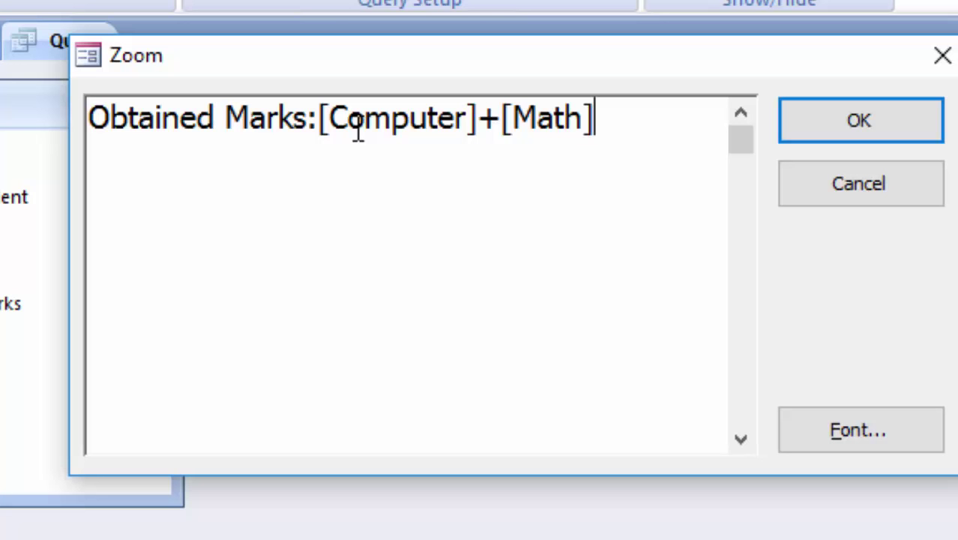
pyautogui.write('+[')
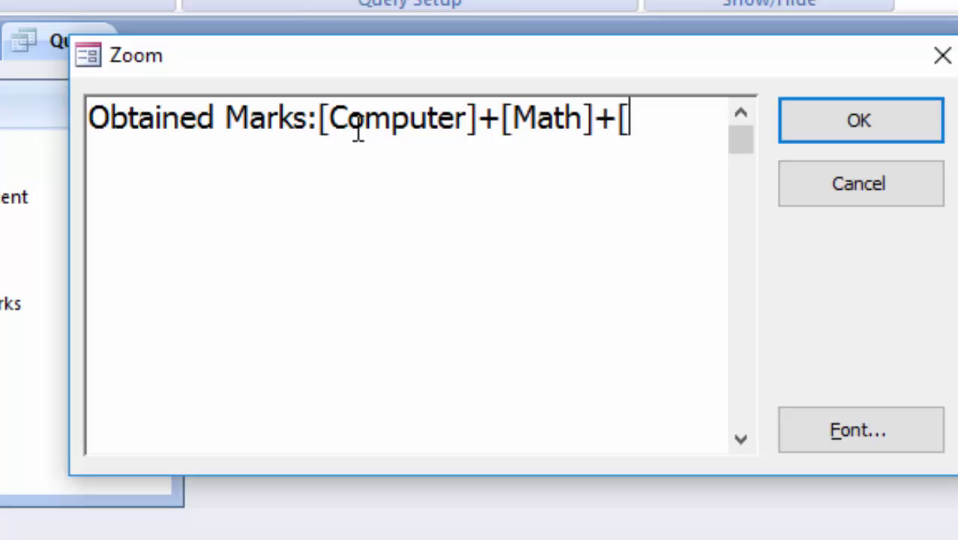
pyautogui.write('Sci')
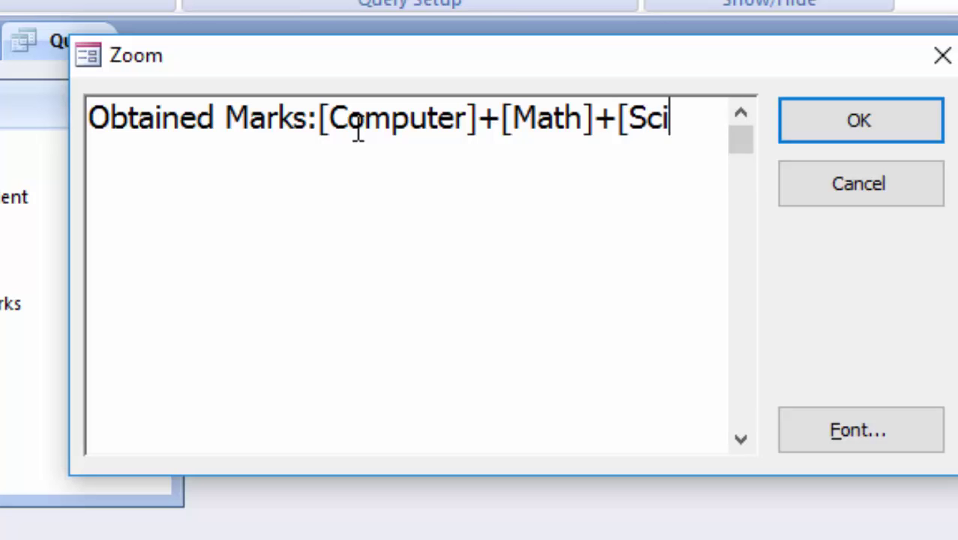
pyautogui.write('ence')
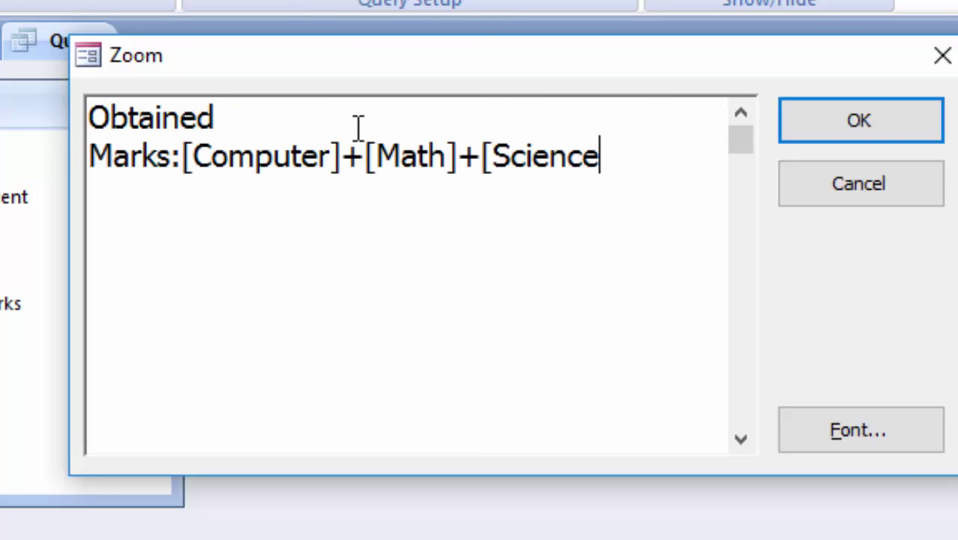
pyautogui.write(']')
# Accept the Obtained Marks expression and return to Query1's design grid.
pyautogui.click(840, 131)
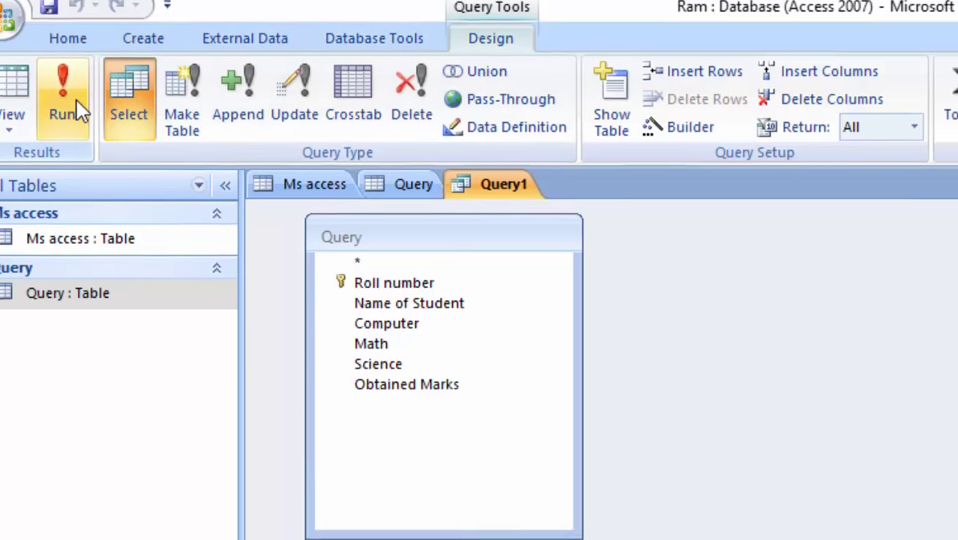
# Run Query1, autofit Name of Student, and enter the first student's name.
pyautogui.click(76, 104)
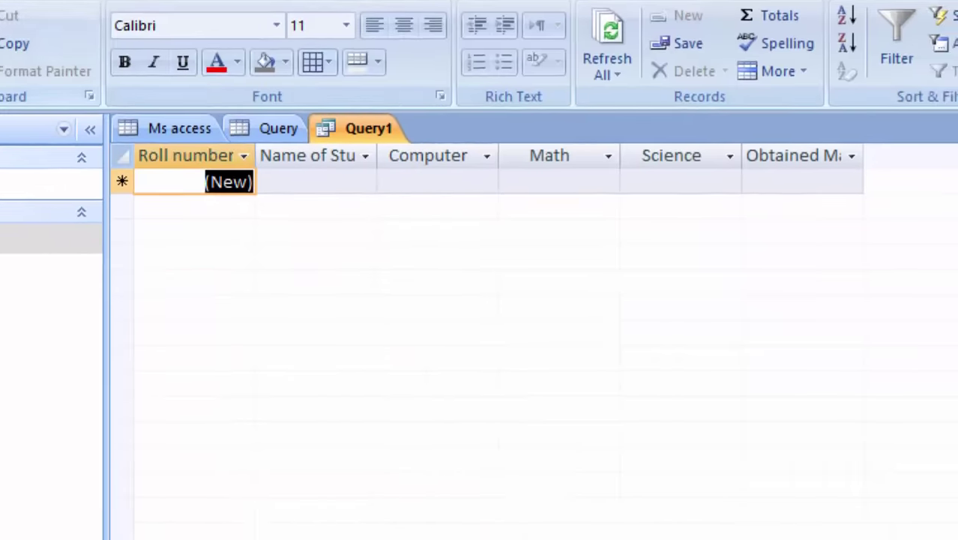
pyautogui.doubleClick(270, 107)
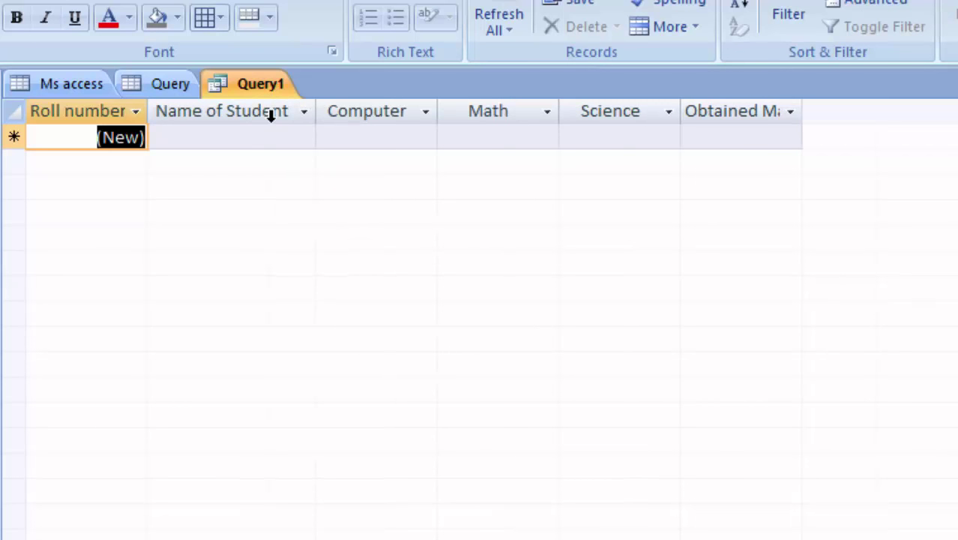
pyautogui.click(222, 137)
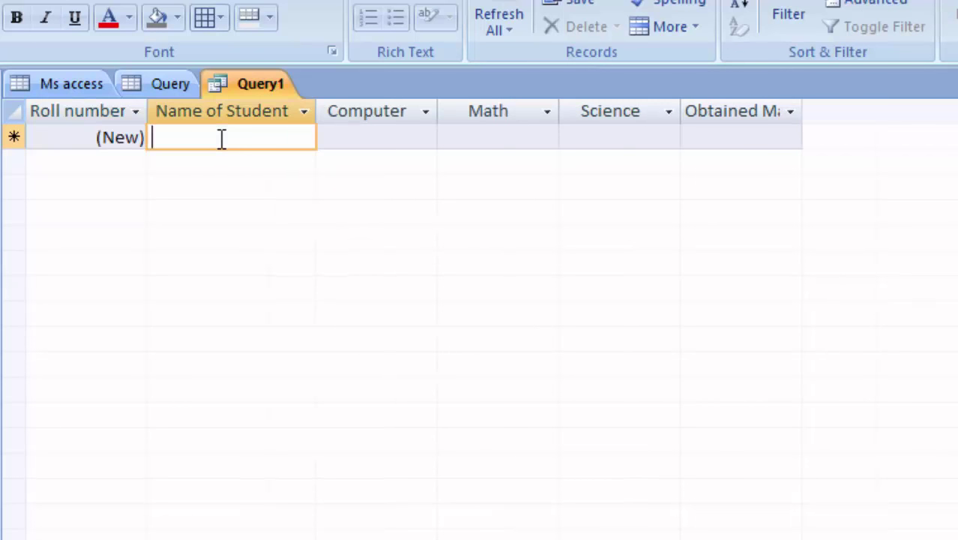
pyautogui.write('Ram')
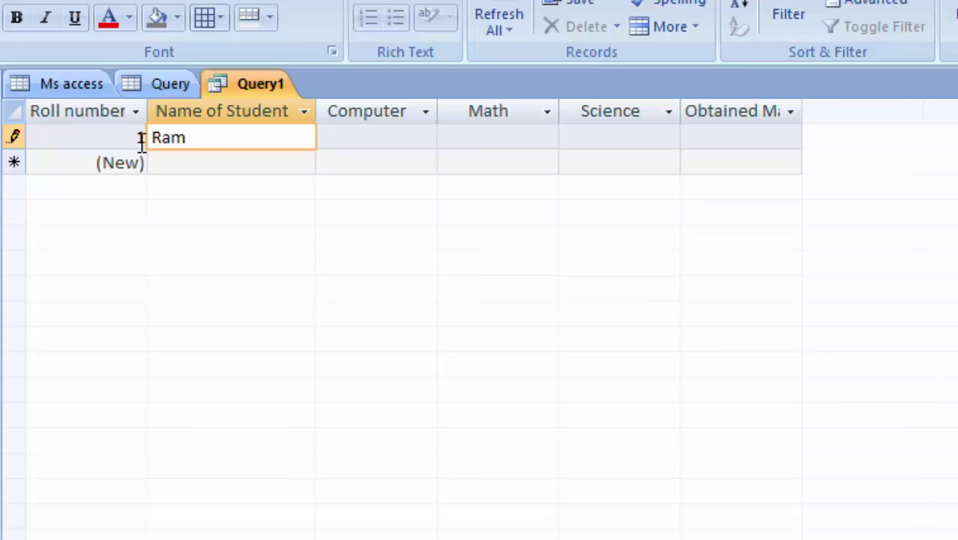
pyautogui.press('BackSpace')
pyautogui.press('BackSpace')
pyautogui.press('BackSpace')
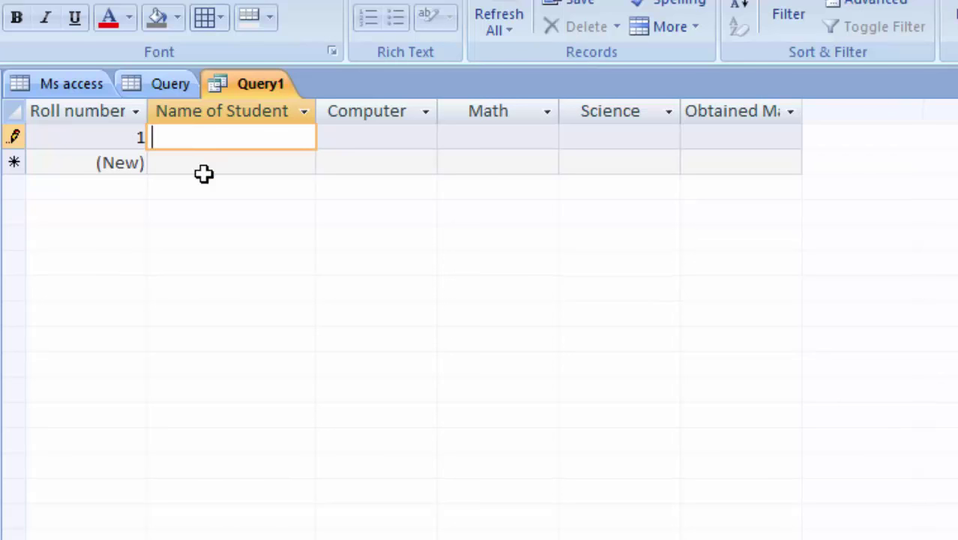
pyautogui.click(72, 142)
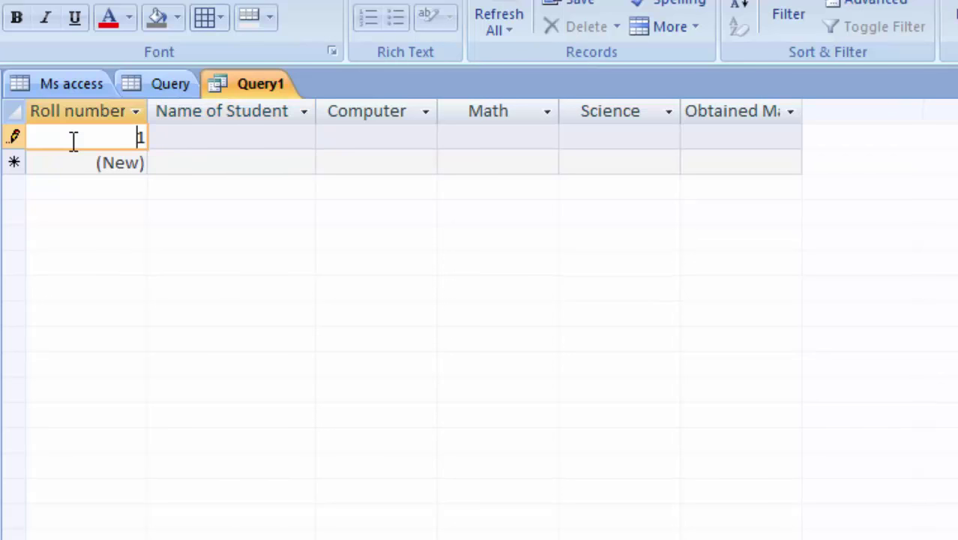
pyautogui.click(172, 140)
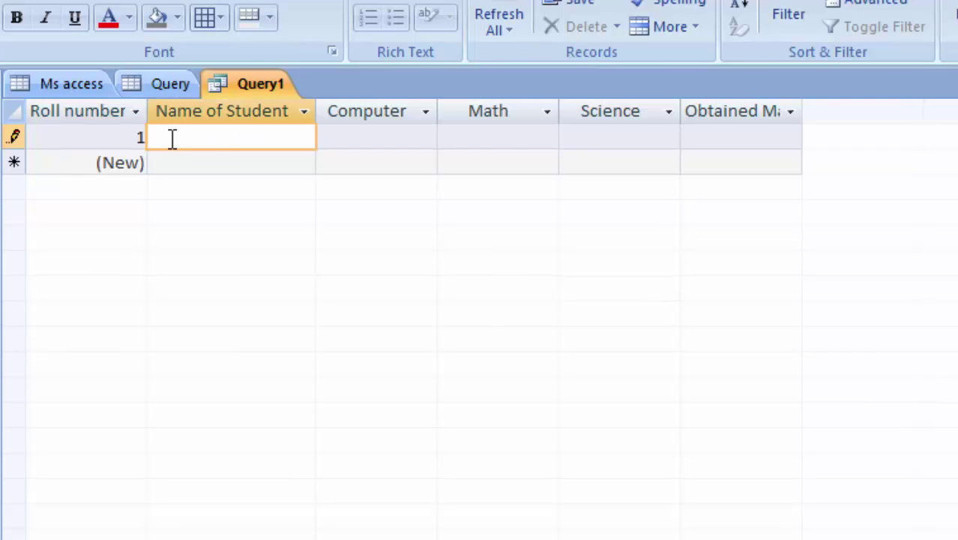
pyautogui.write('Ram')
# Enter Computer, Math and Science marks 50, 80 and 66, totalling 196.
pyautogui.press('Tab')
pyautogui.write('5')
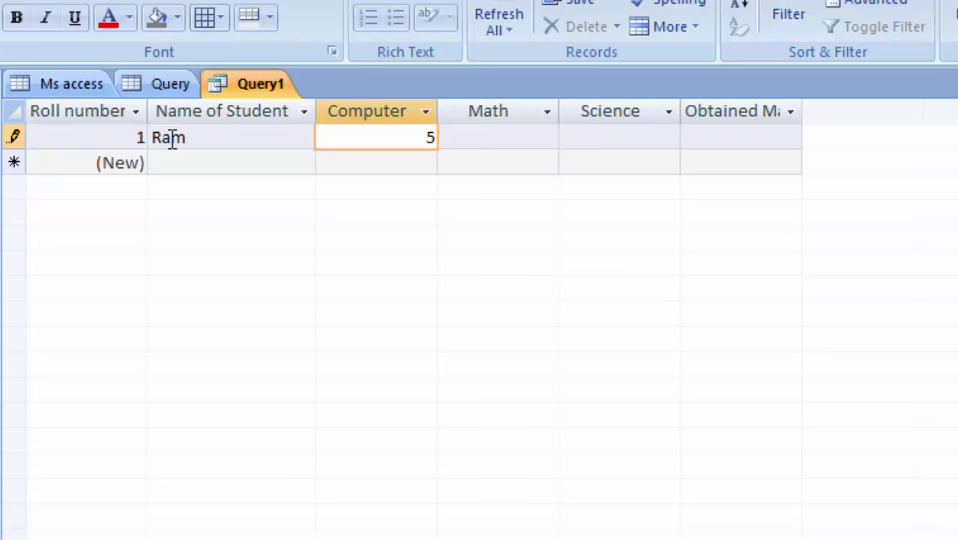
pyautogui.write('0')
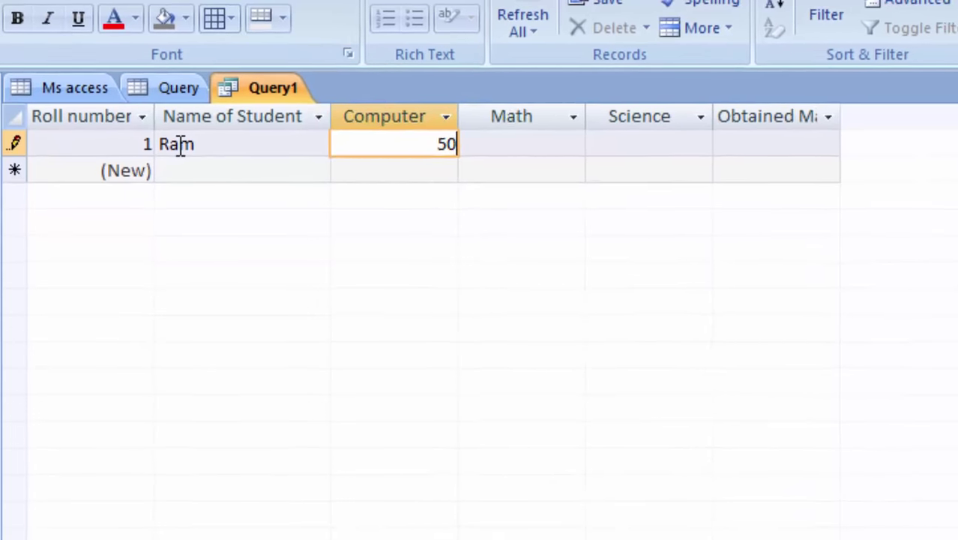
pyautogui.press('Tab')
pyautogui.write('80')
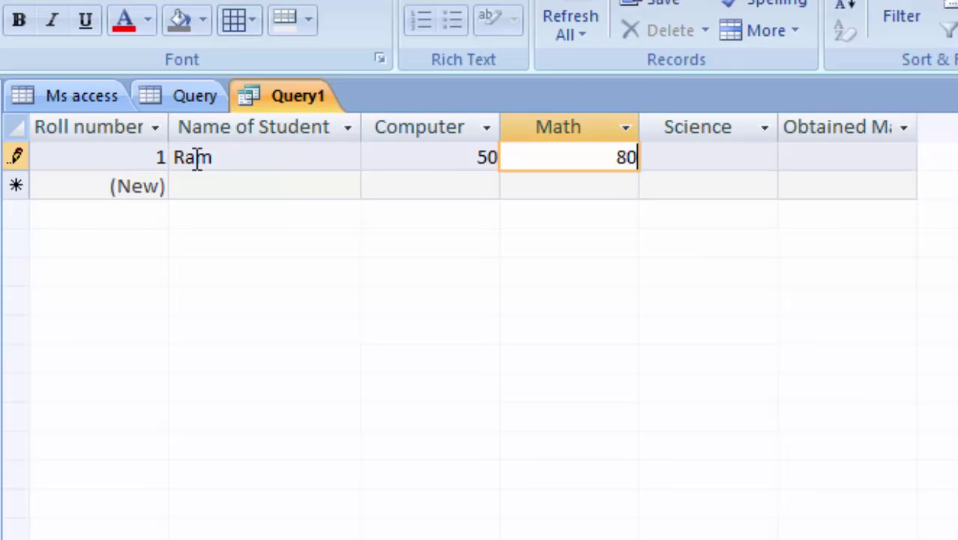
pyautogui.press('Tab')
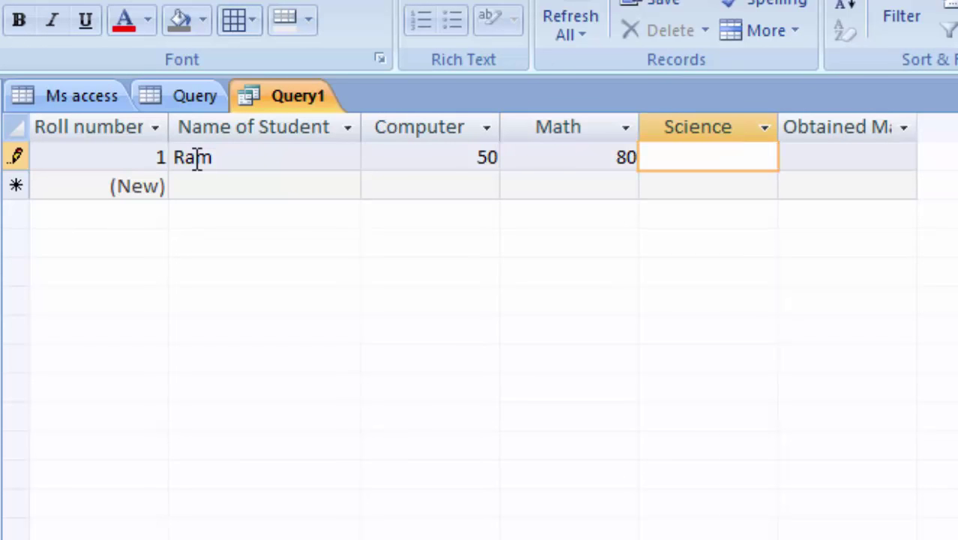
pyautogui.write('66')
pyautogui.press('Tab')
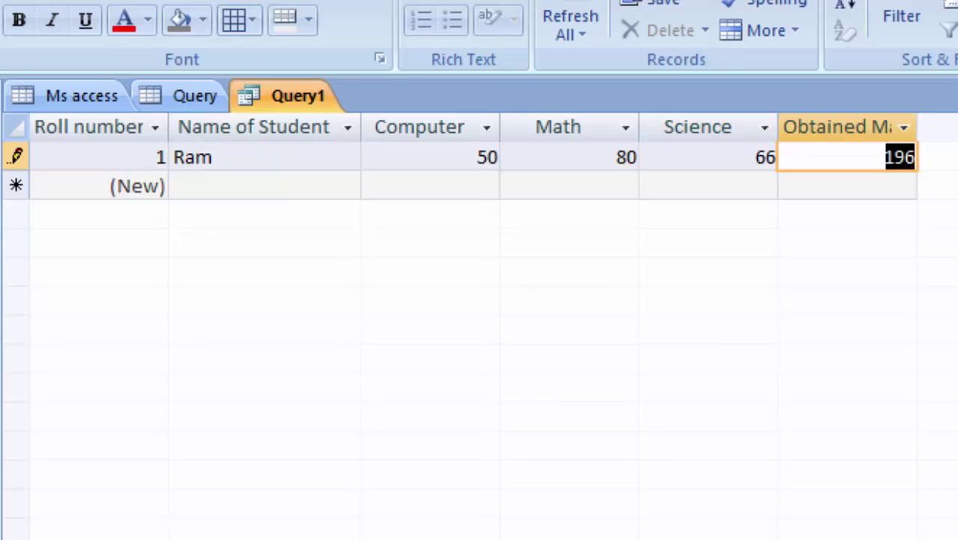
# Widen the Obtained Marks column so its header is fully visible.
pyautogui.click(913, 126)
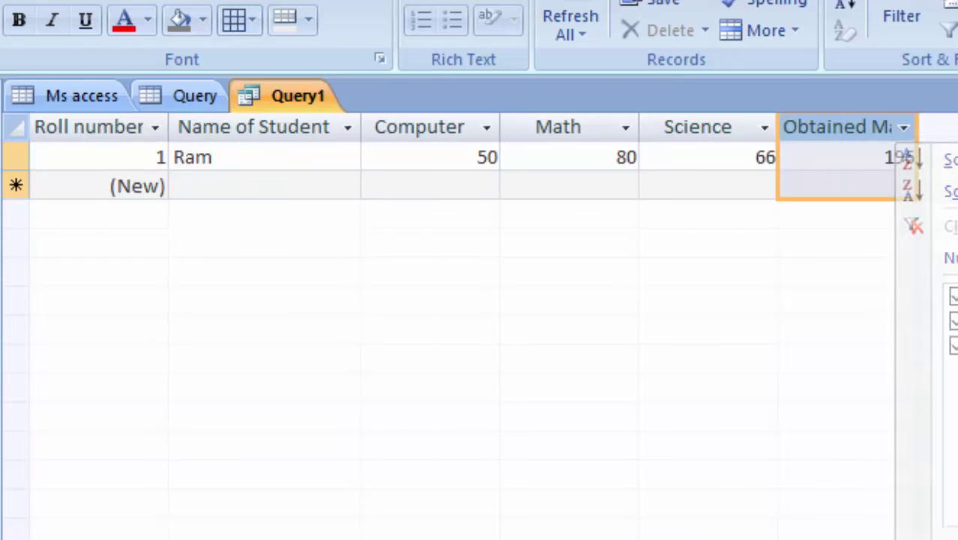
pyautogui.press('Escape')
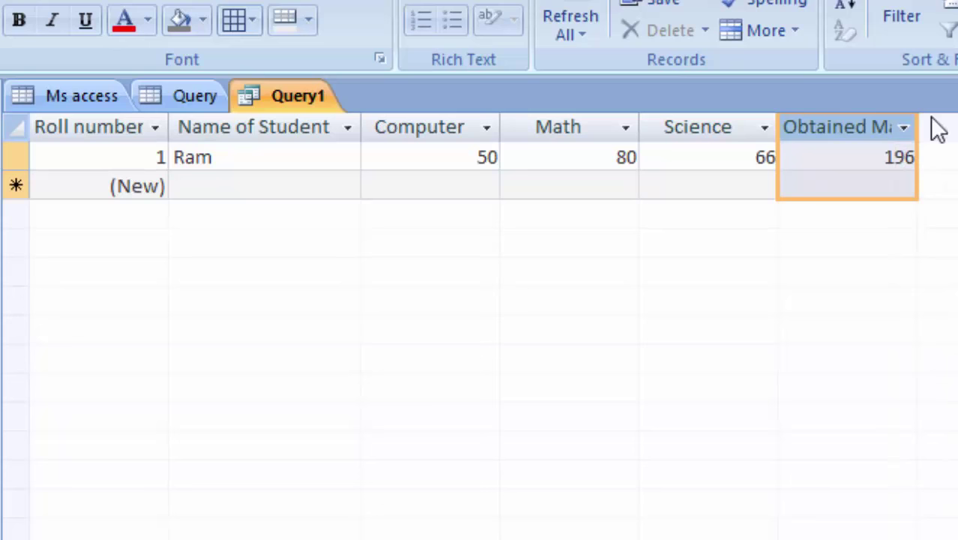
pyautogui.moveTo(922, 124); pyautogui.dragTo(957, 126)
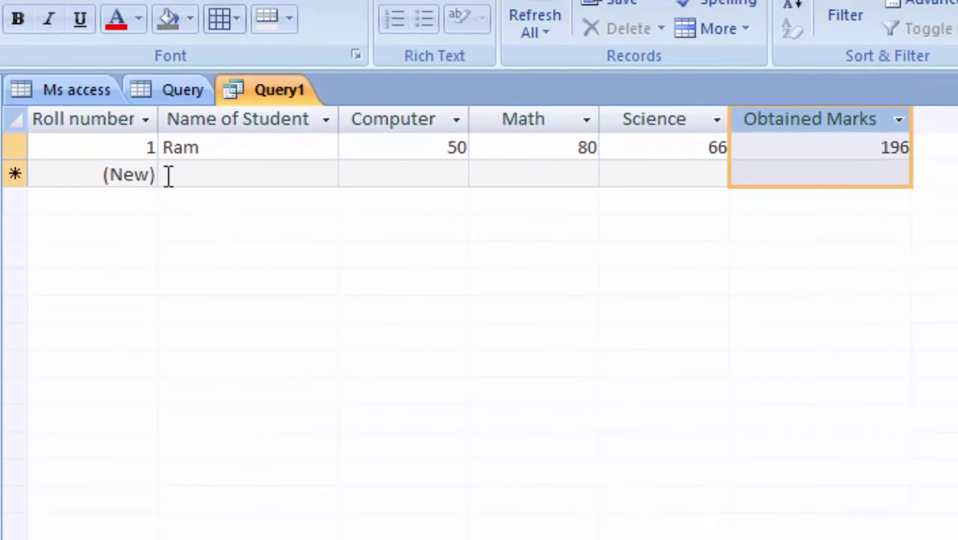
# Add the second student's name with marks 66, 88 and 89, totalling 243.
pyautogui.click(192, 177)
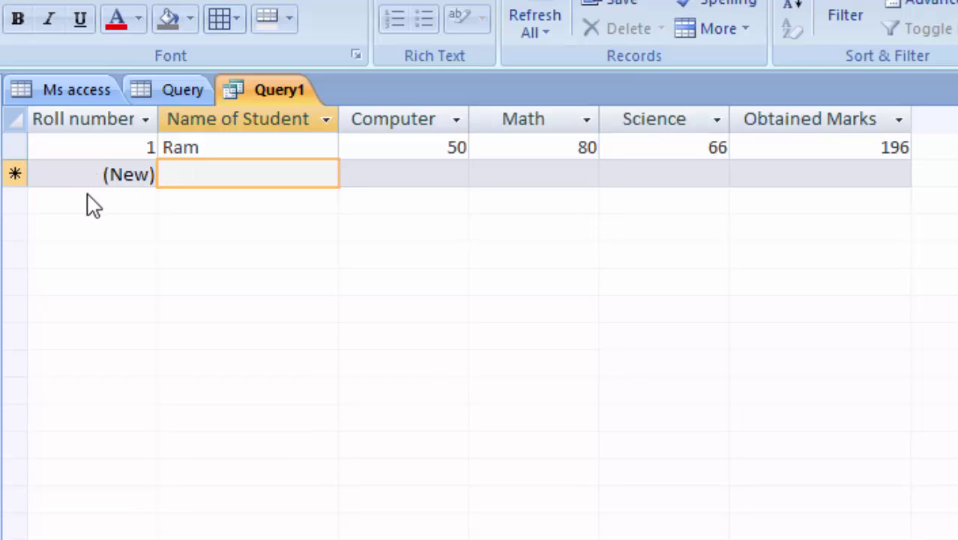
pyautogui.write('Tu')
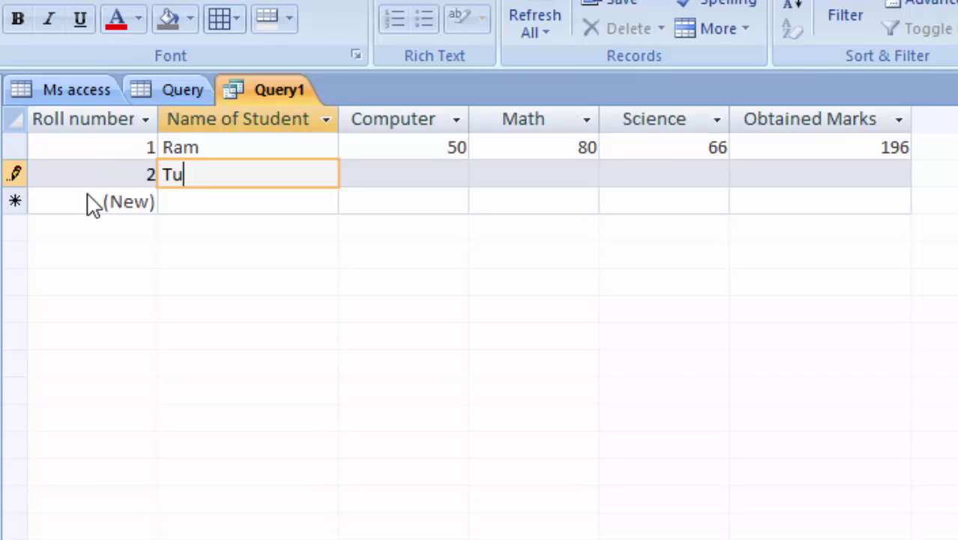
pyautogui.write('shar')
pyautogui.press('Tab')
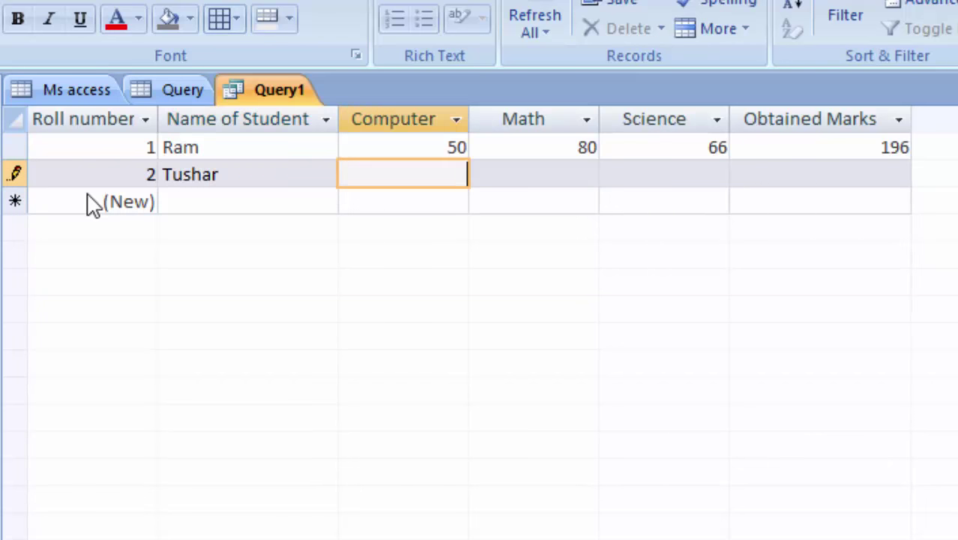
pyautogui.write('66')
pyautogui.press('Tab')
pyautogui.write('88')
pyautogui.press('Tab')
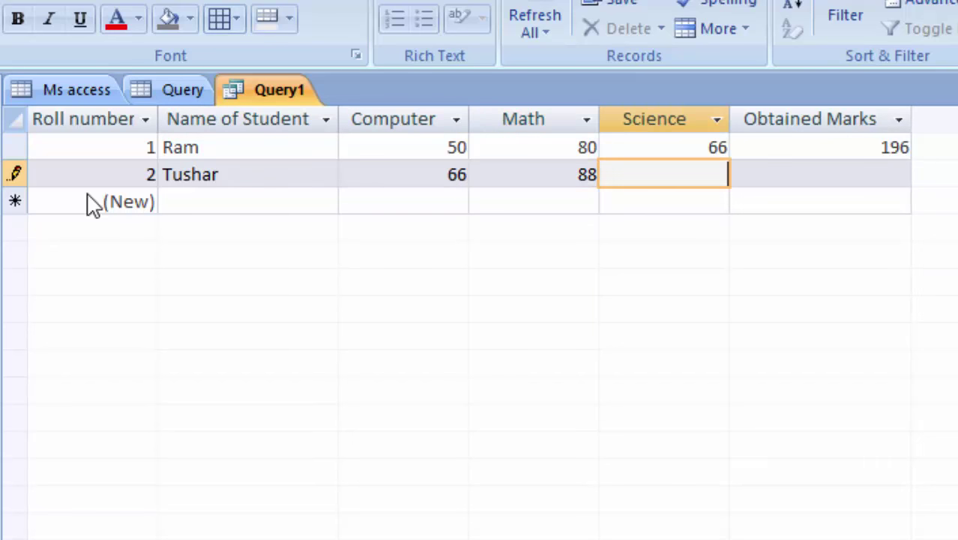
pyautogui.write('89')
pyautogui.press('Tab')
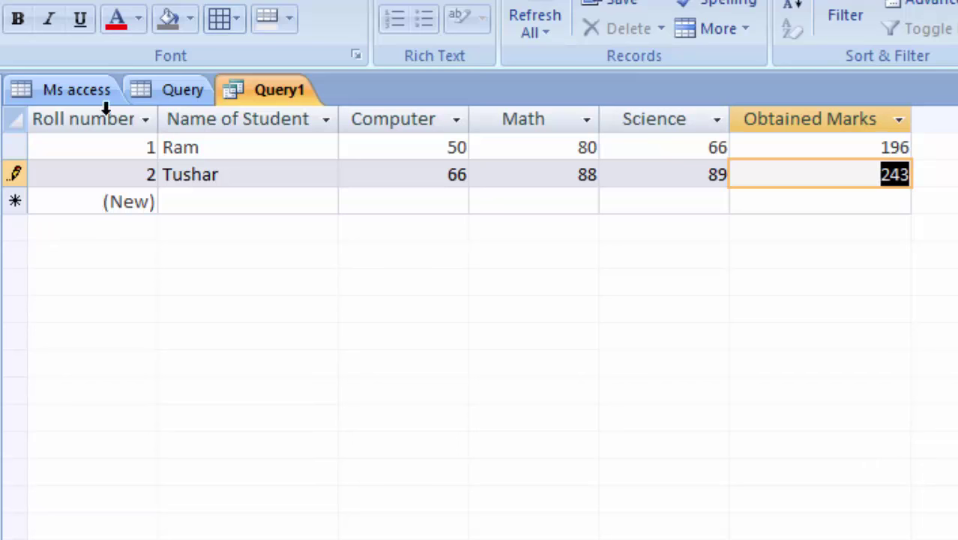
# Make the Query1 datasheet text bold and purple, then show the Create ribbon commands.
pyautogui.click(20, 16)
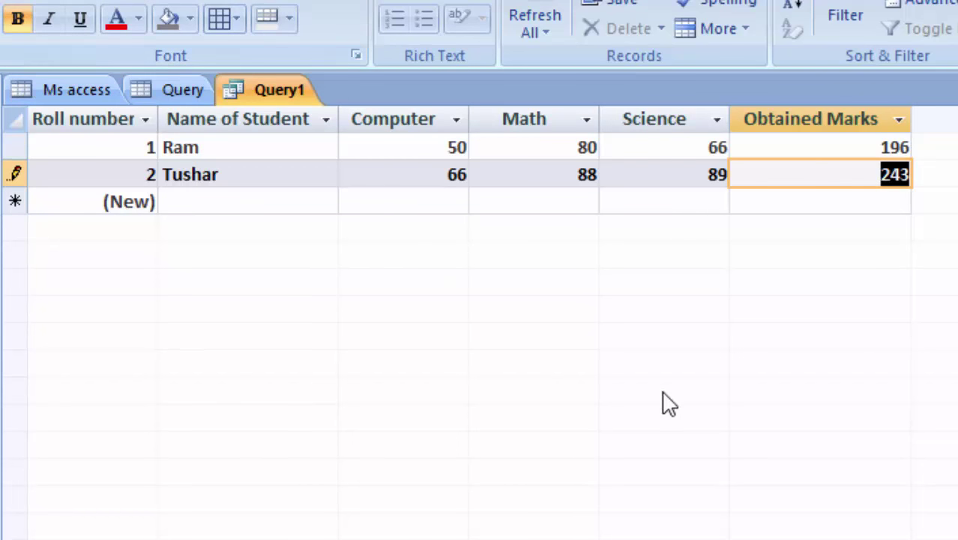
pyautogui.click(137, 19)
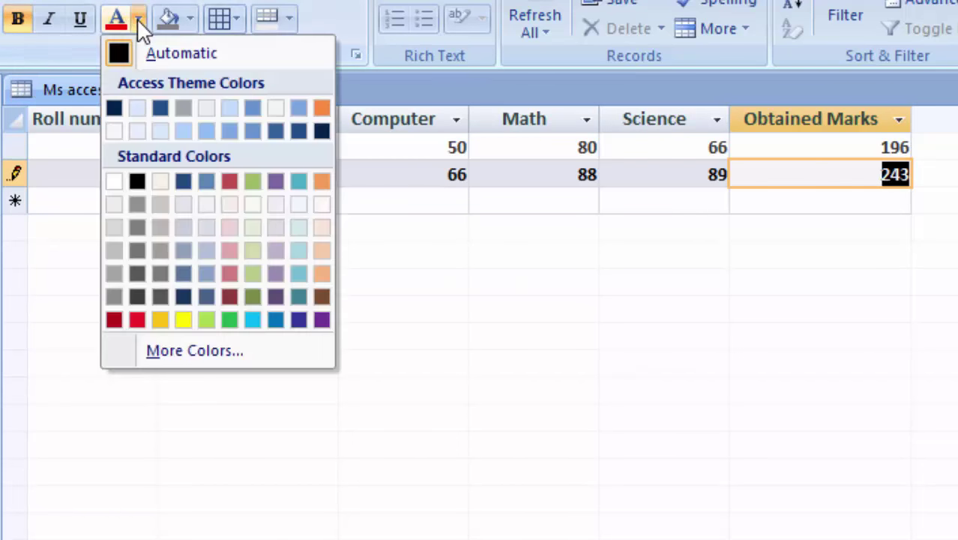
pyautogui.click(204, 321)
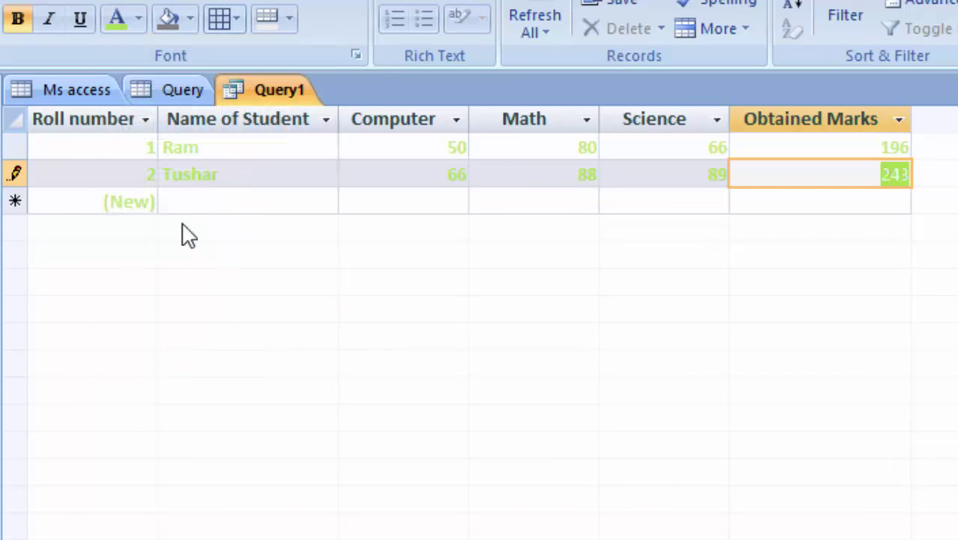
pyautogui.click(139, 19)
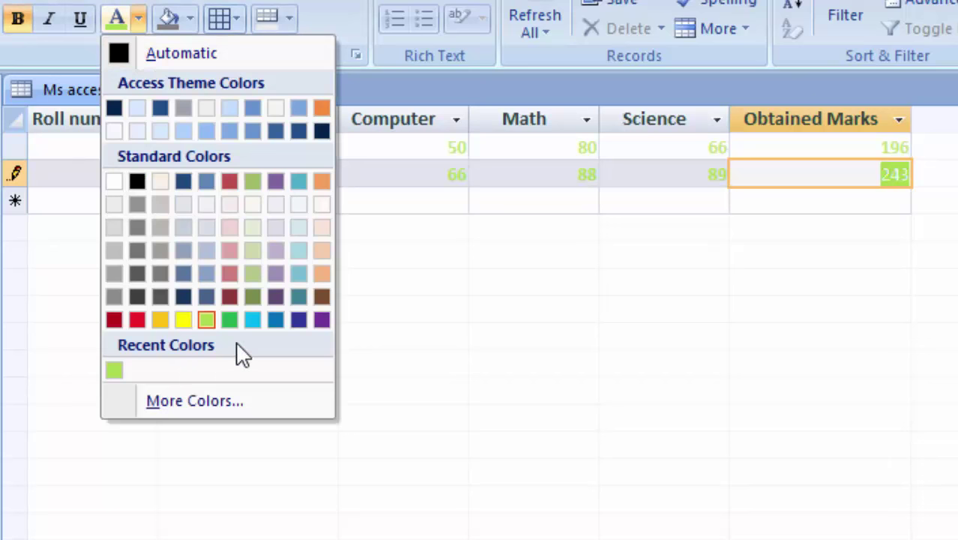
pyautogui.click(323, 320)
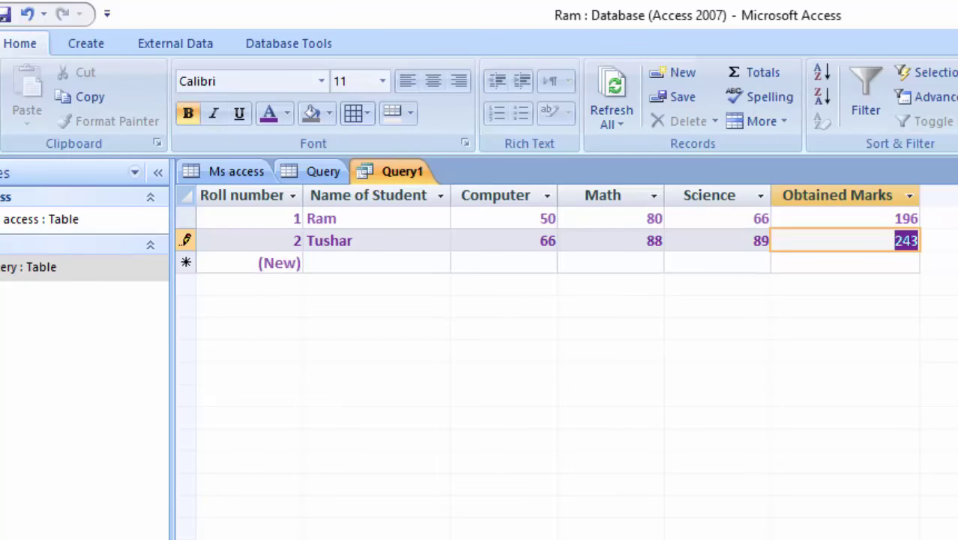
pyautogui.click(84, 45)
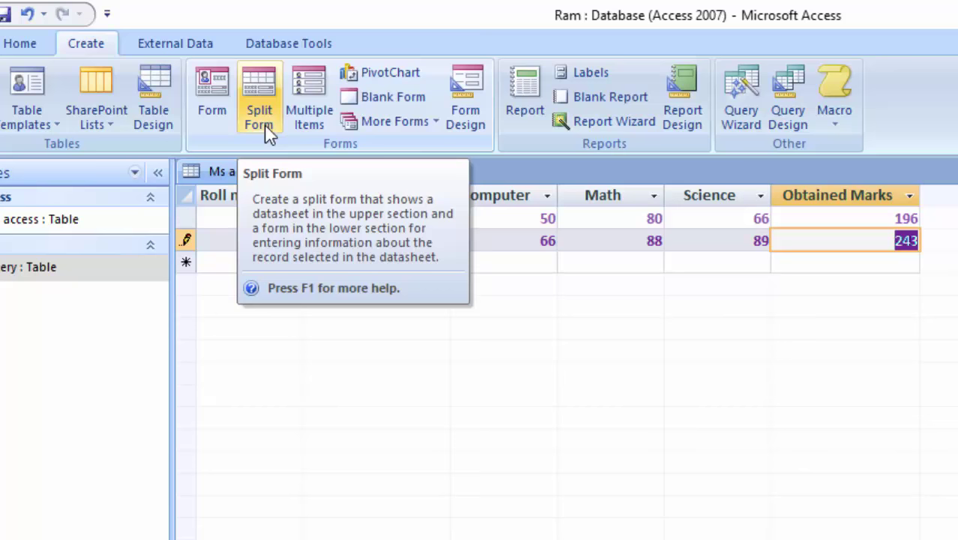
# Open the Ms access table, return to Query1's results, and open the More Forms list.
pyautogui.doubleClick(20, 222)
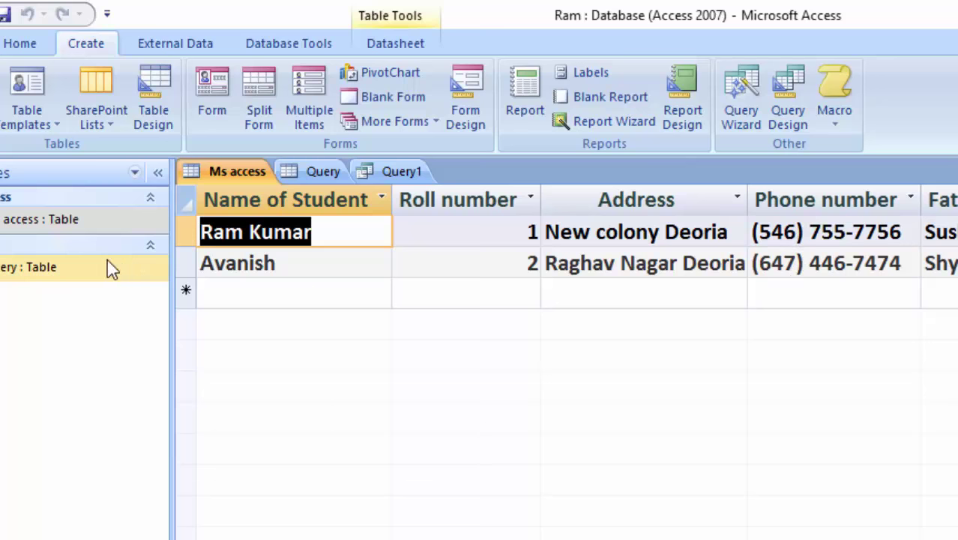
pyautogui.click(388, 174)
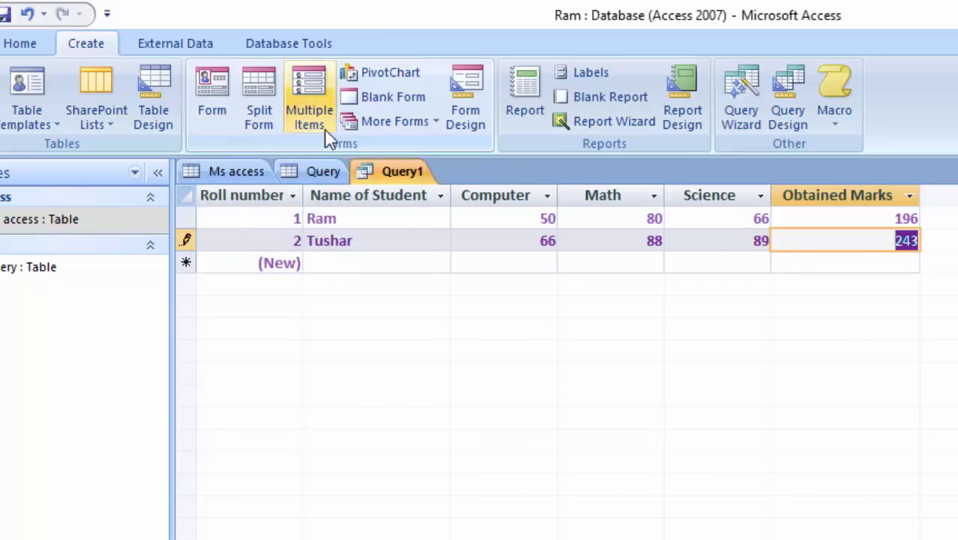
pyautogui.click(417, 124)
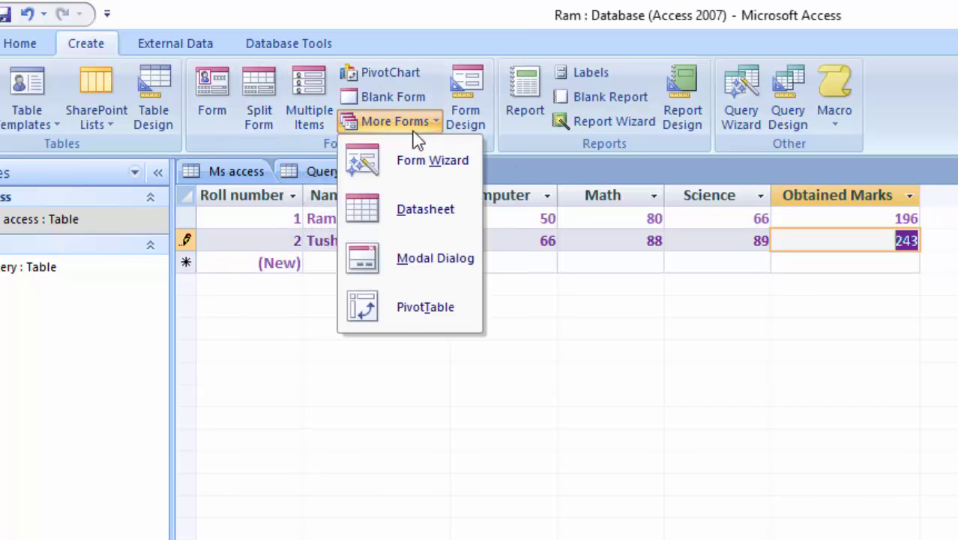
# Save the query as Query1 and start the Form Wizard on it.
pyautogui.click(390, 171)
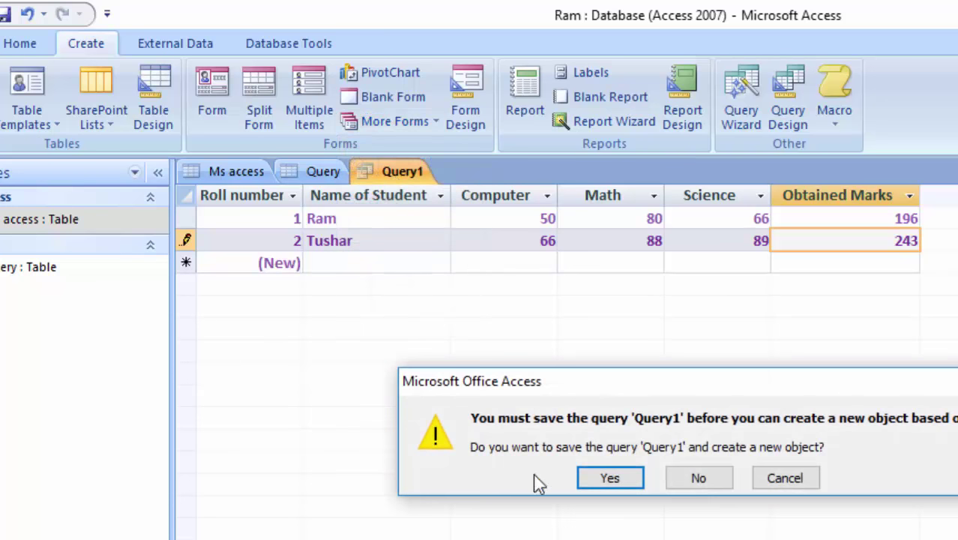
pyautogui.click(607, 484)
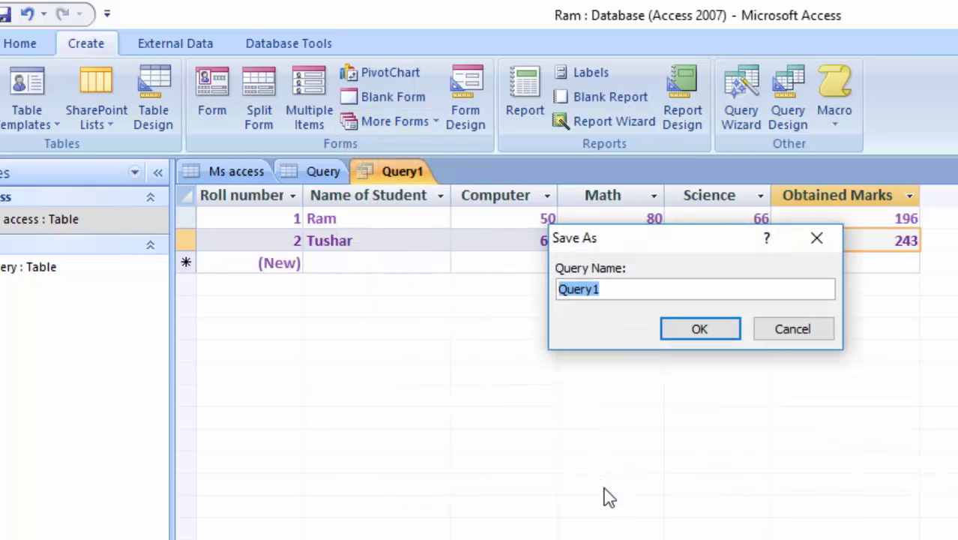
pyautogui.press('Return')
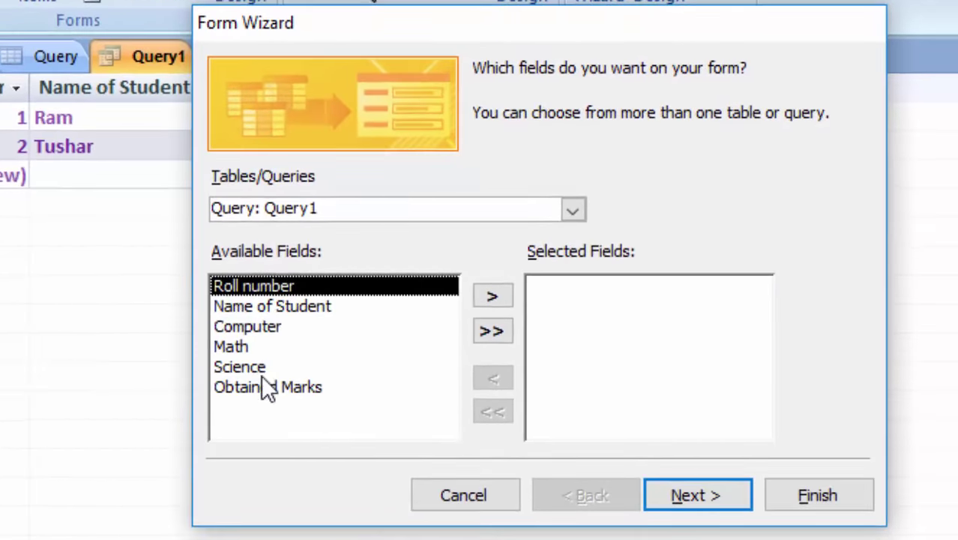
# Add all six Query1 fields to the form and advance to the layout step.
pyautogui.click(491, 298)
pyautogui.click(491, 299)
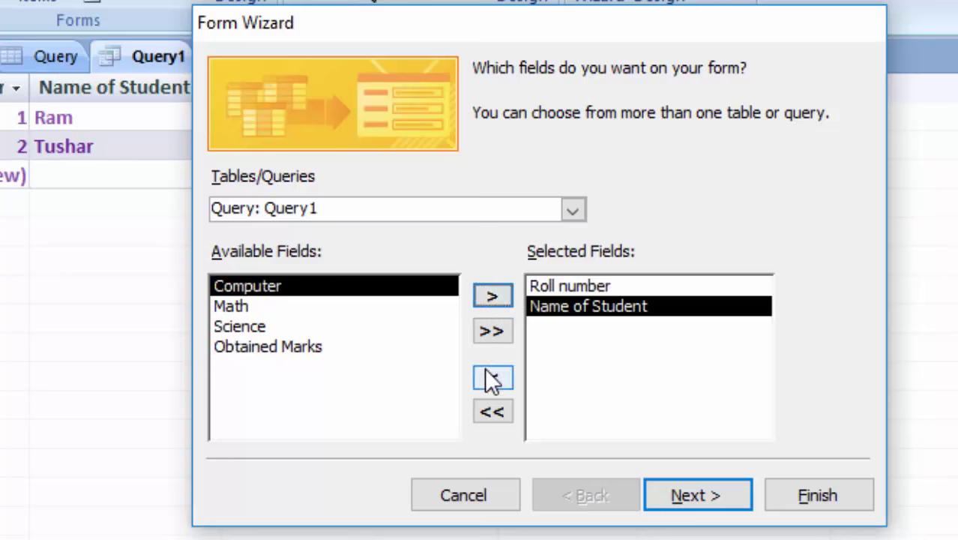
pyautogui.click(480, 410)
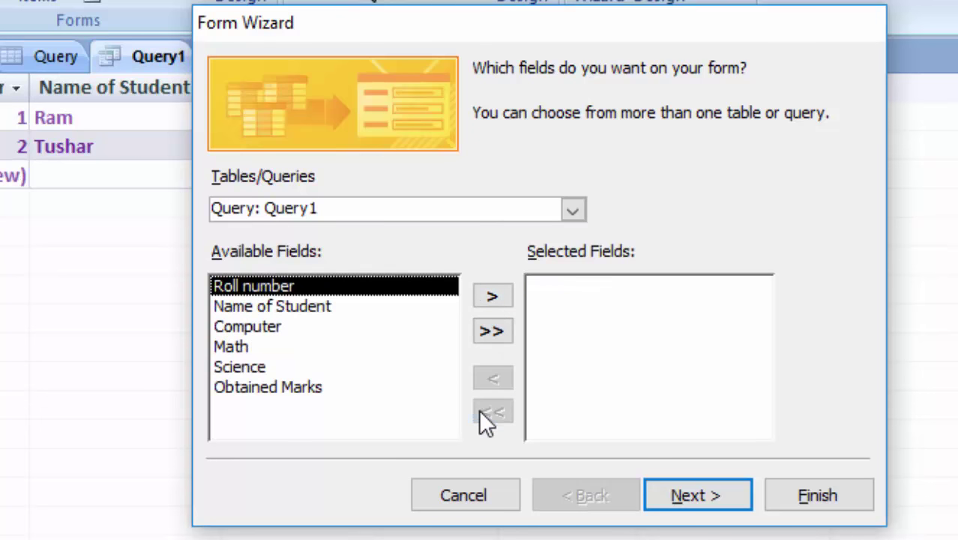
pyautogui.click(489, 332)
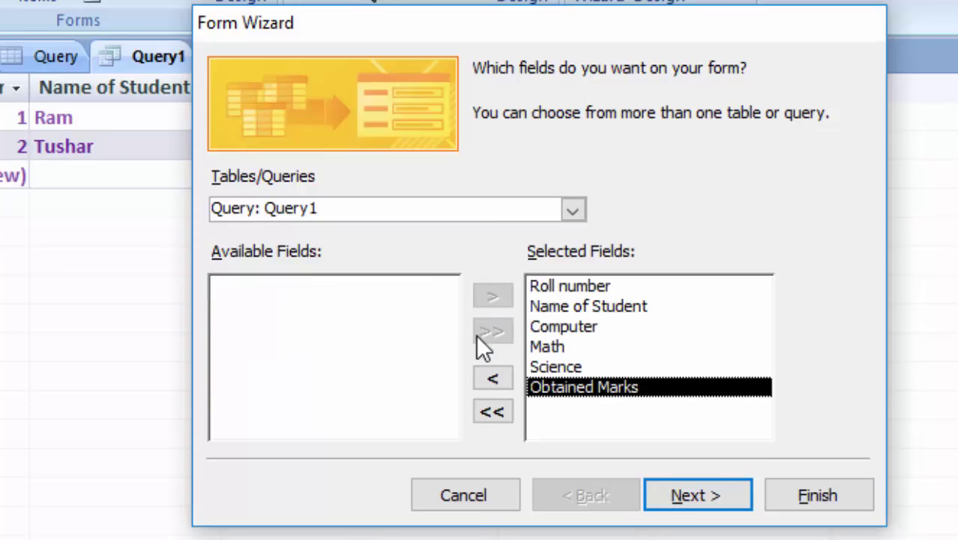
pyautogui.click(686, 493)
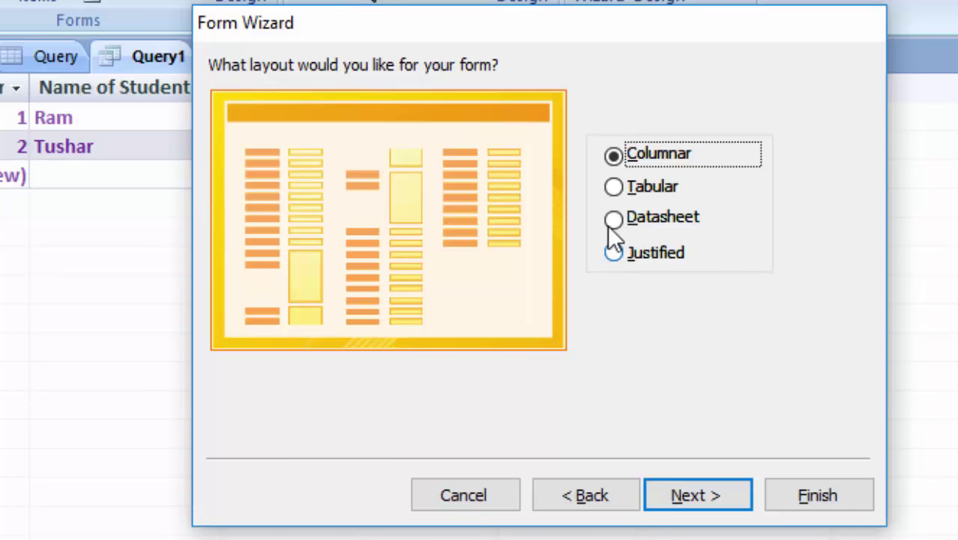
# Give the form a Tabular layout and the Aspect style, reaching the title step.
pyautogui.click(612, 196)
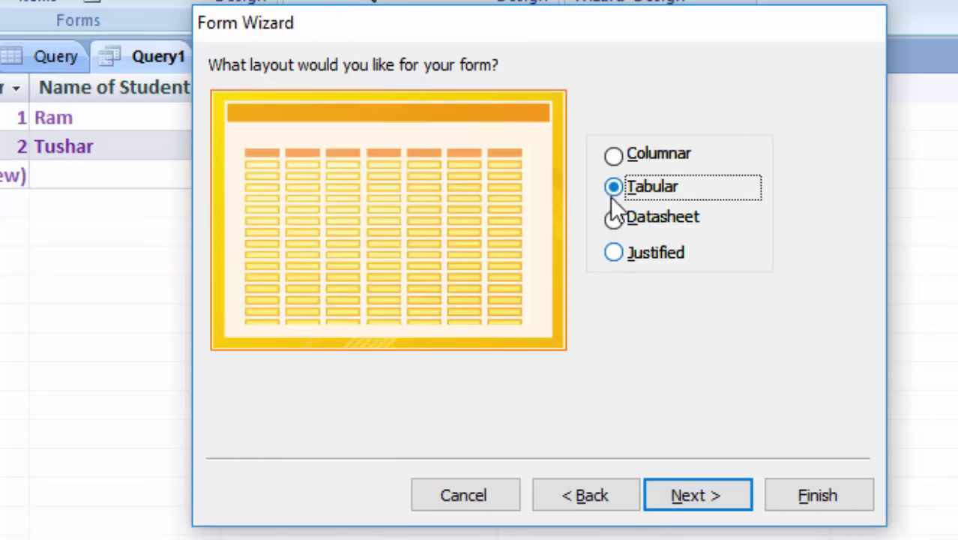
pyautogui.click(697, 495)
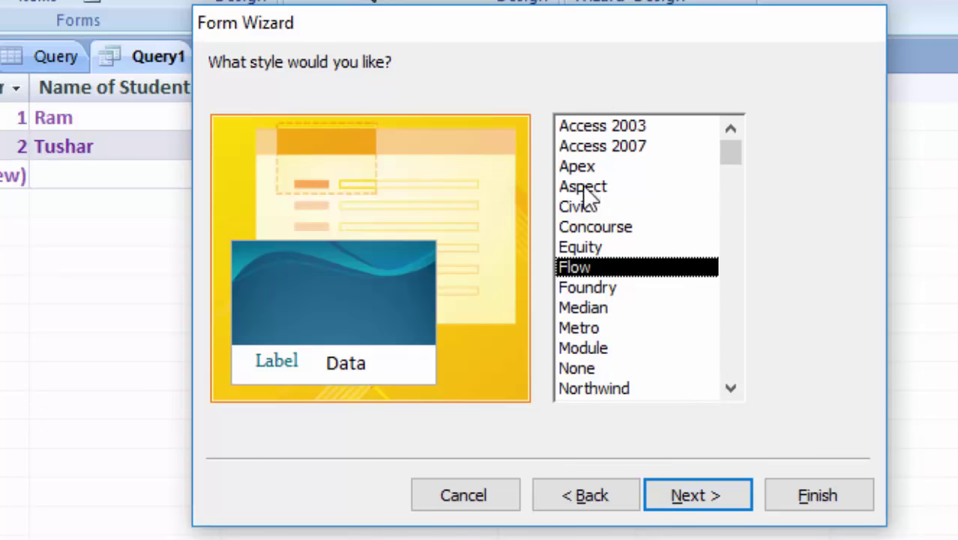
pyautogui.click(635, 150)
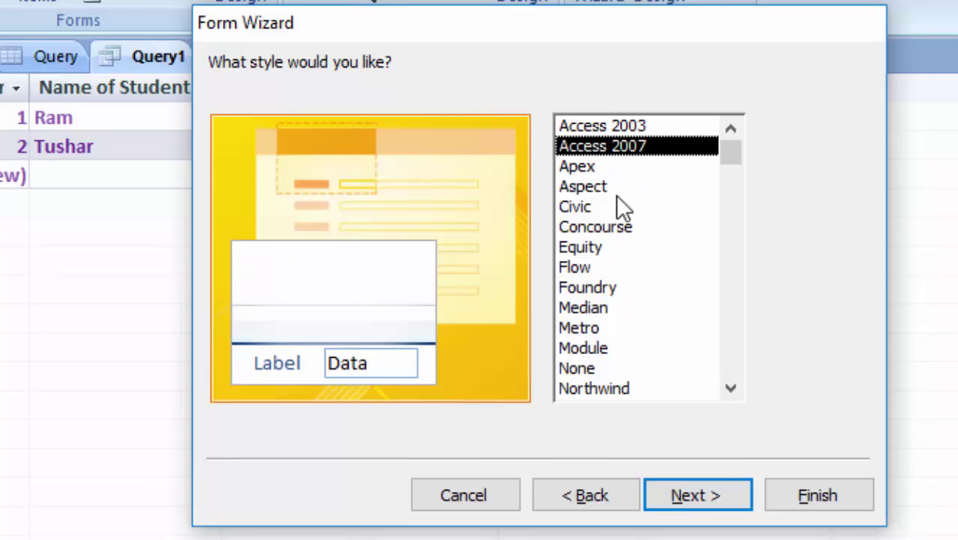
pyautogui.click(591, 189)
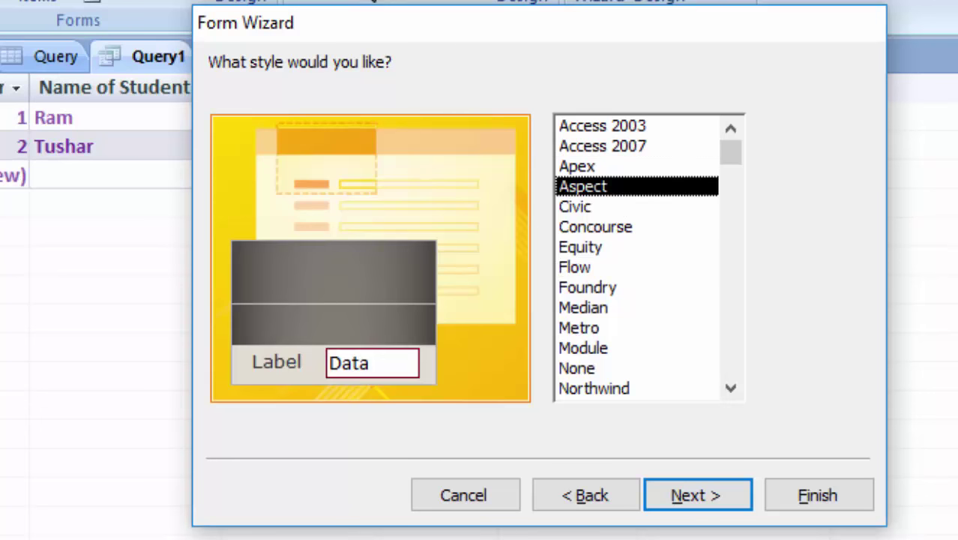
pyautogui.click(703, 506)
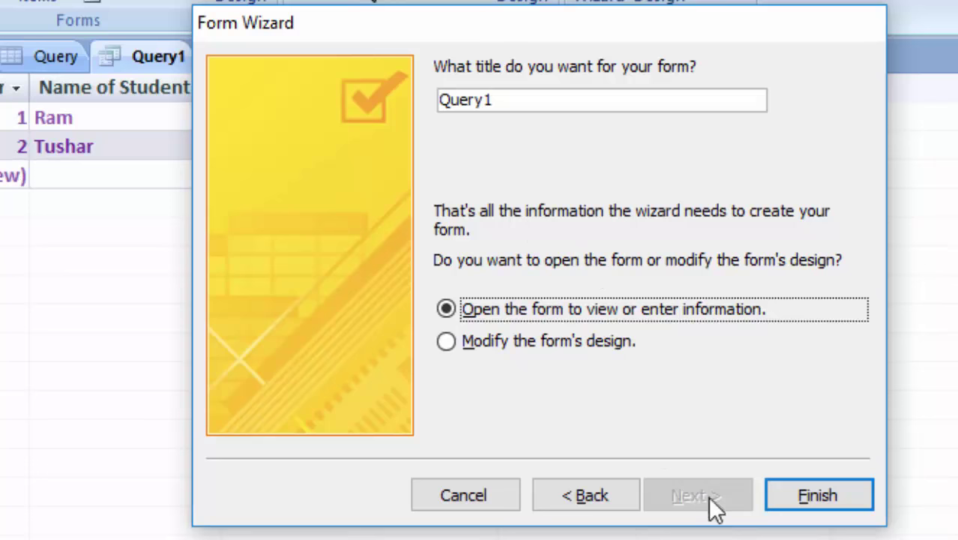
# Finish the wizard to open the tabular Query1 form with both student records.
pyautogui.click(817, 514)
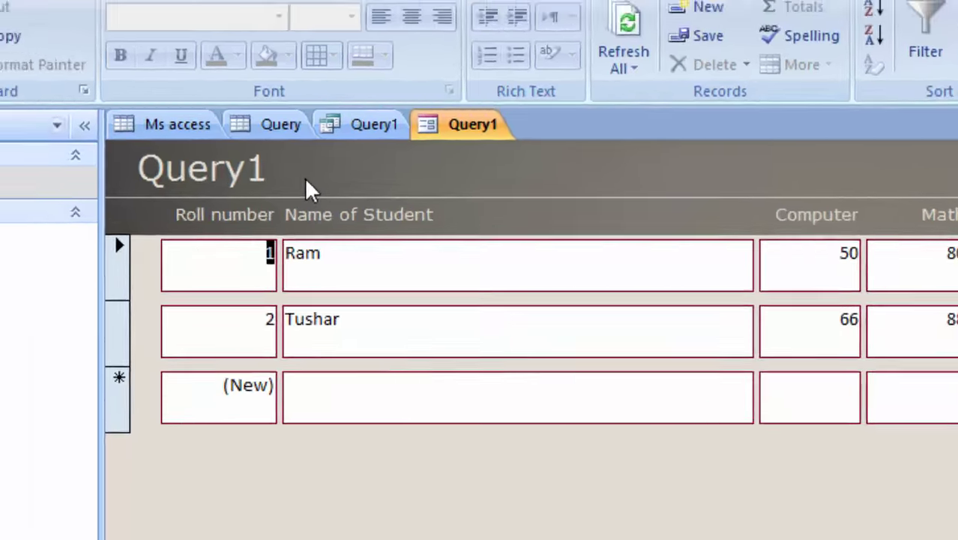
# In Design View, replace the Query1 header title with 'Marksheet of RNH ACADEMY CLASS 8'.
pyautogui.click(71, 251)
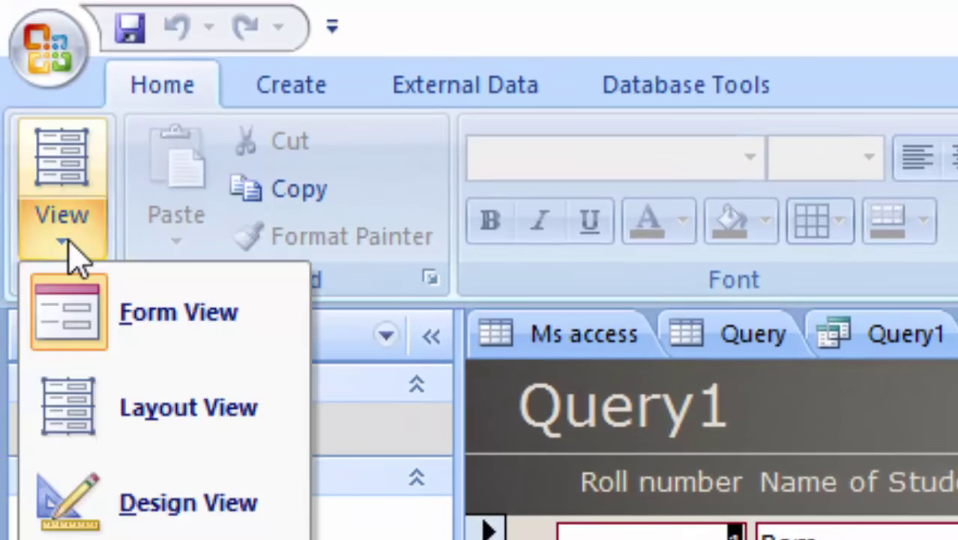
pyautogui.click(188, 503)
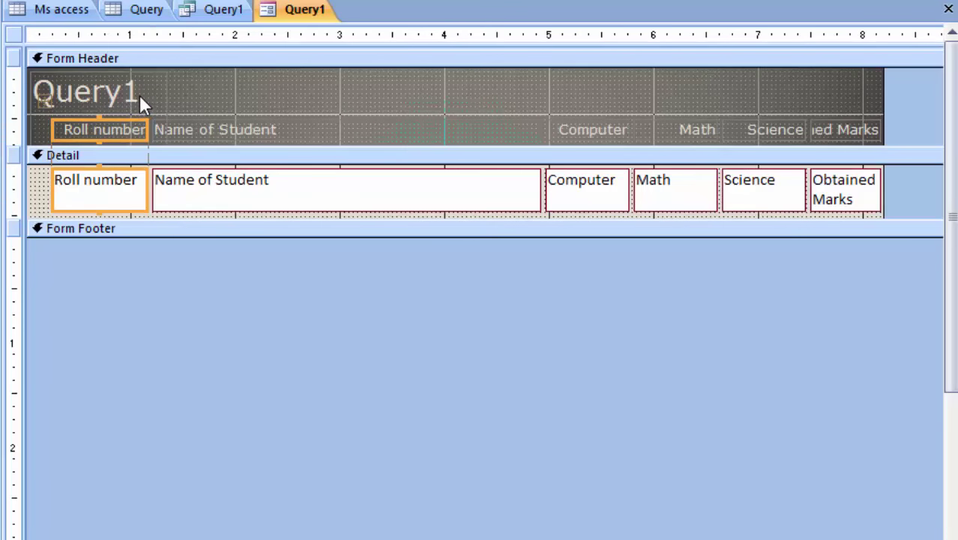
pyautogui.click(141, 98)
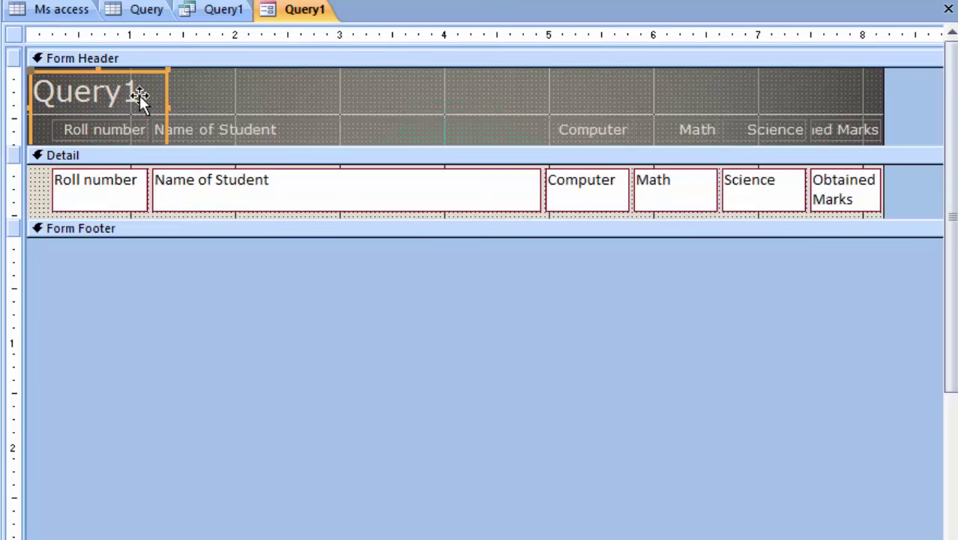
pyautogui.click(141, 96)
pyautogui.press('BackSpace')
pyautogui.press('BackSpace')
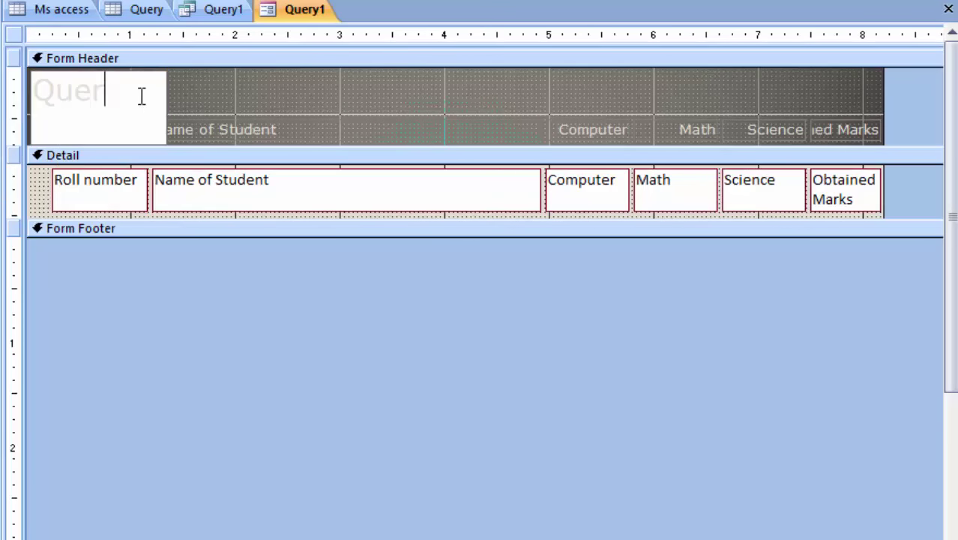
pyautogui.press('BackSpace')
pyautogui.press('BackSpace')
pyautogui.press('BackSpace')
pyautogui.press('BackSpace')
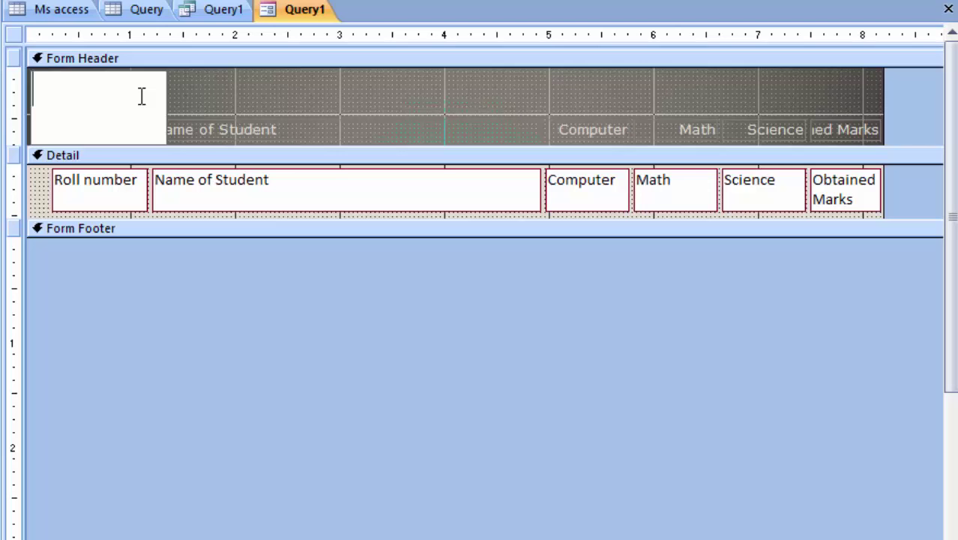
pyautogui.write('Mar')
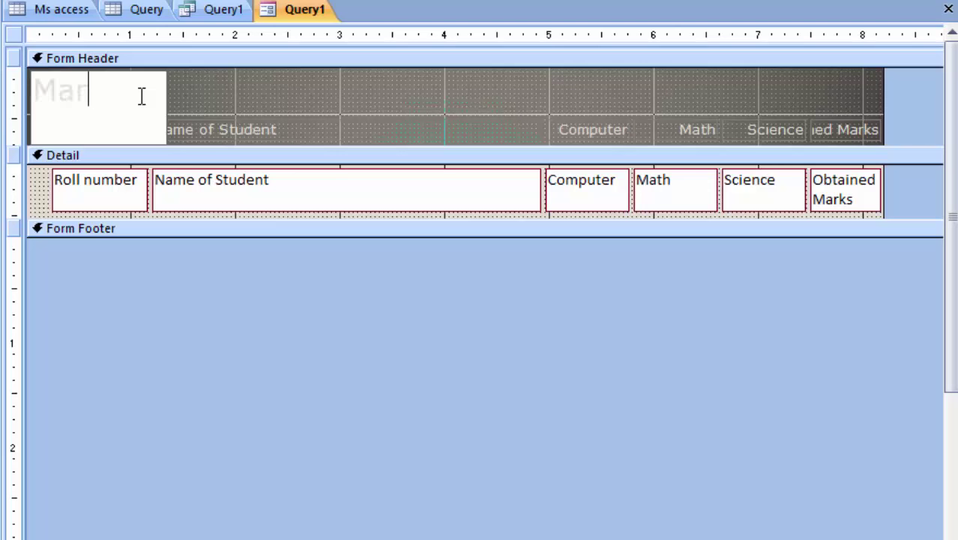
pyautogui.write('ksheet of RNH ACADEMY CLASS')
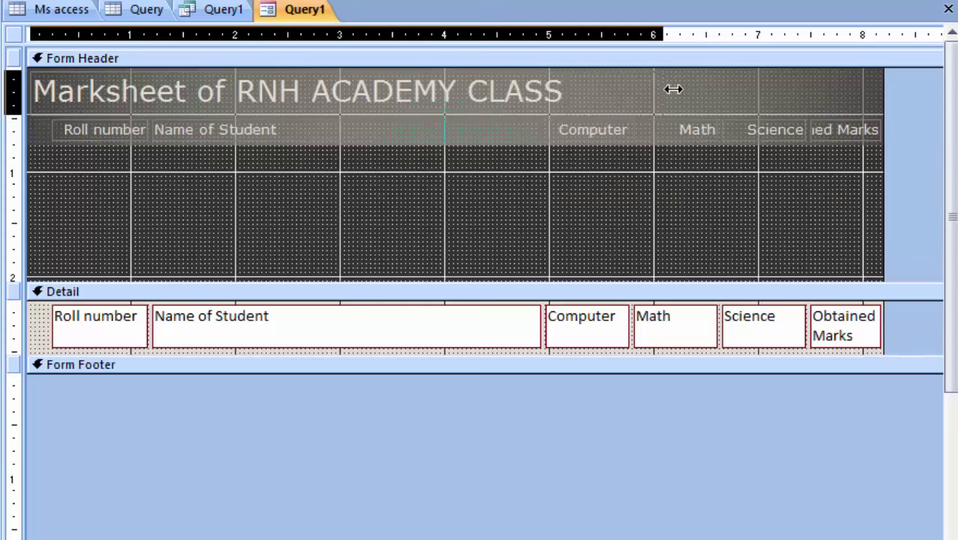
# Widen the header title label so the full heading shows, and select its text.
pyautogui.moveTo(606, 88); pyautogui.dragTo(690, 90)
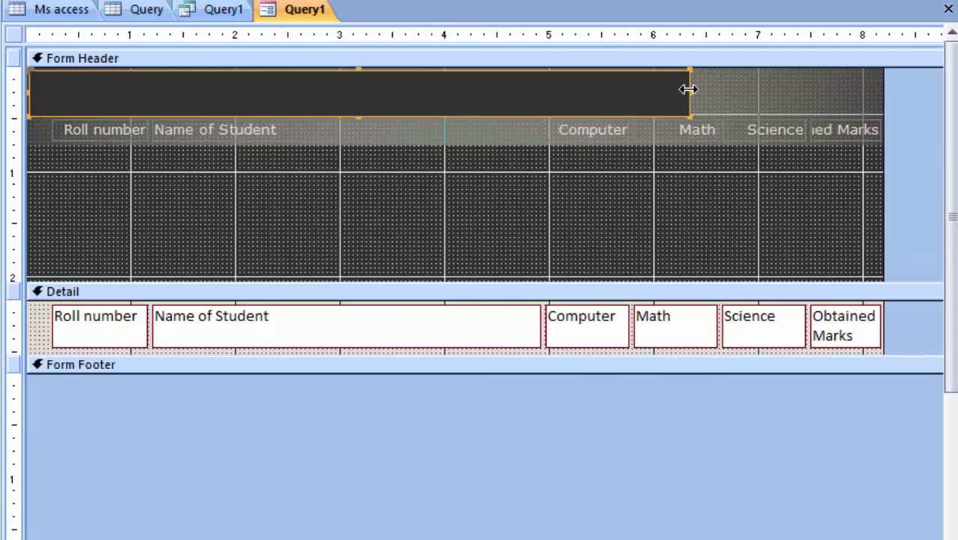
pyautogui.click(593, 93)
pyautogui.moveTo(593, 93); pyautogui.dragTo(34, 90)
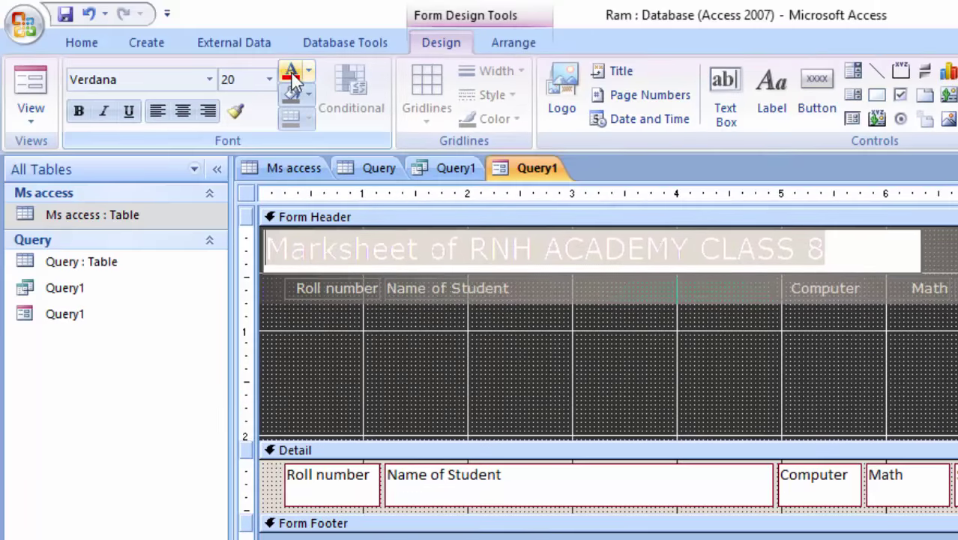
# Color the header title red and return the form to Form View.
pyautogui.click(293, 71)
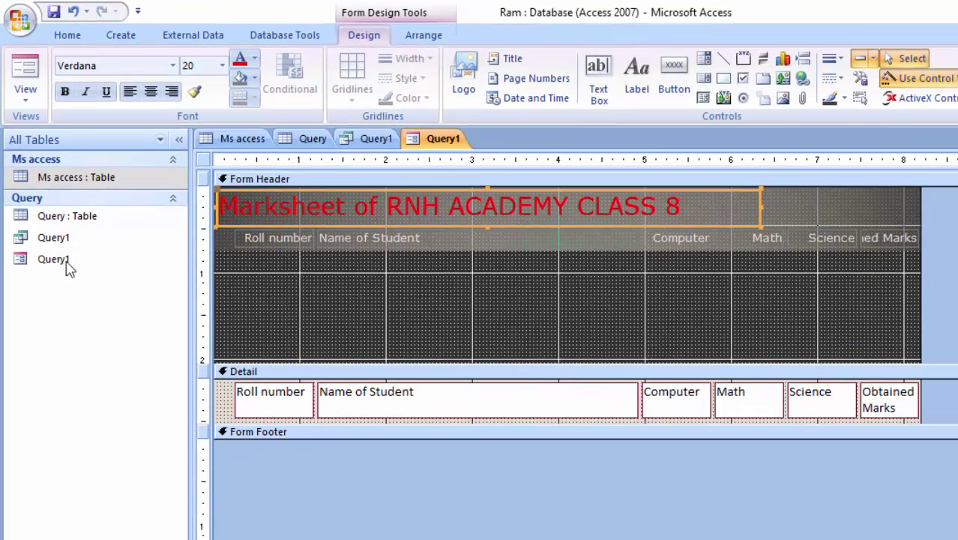
pyautogui.click(24, 75)
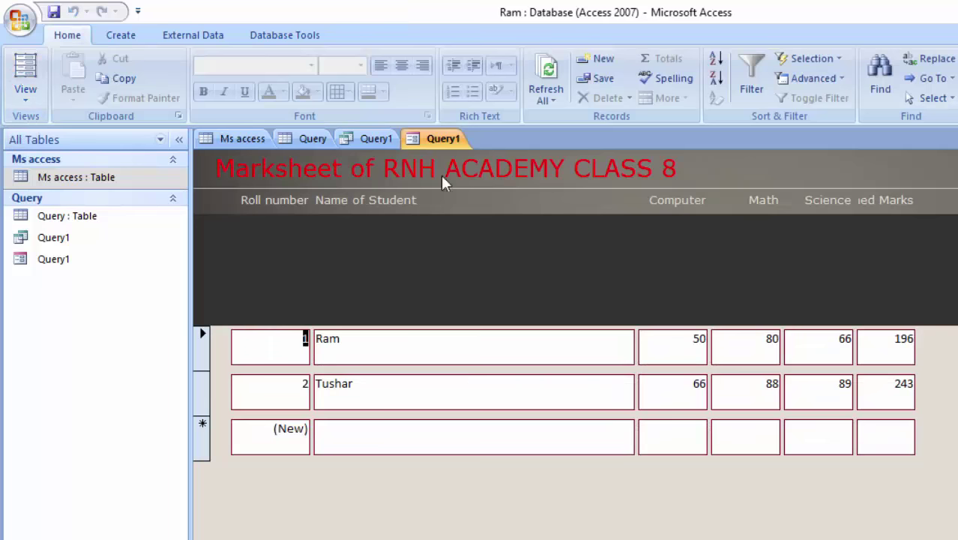